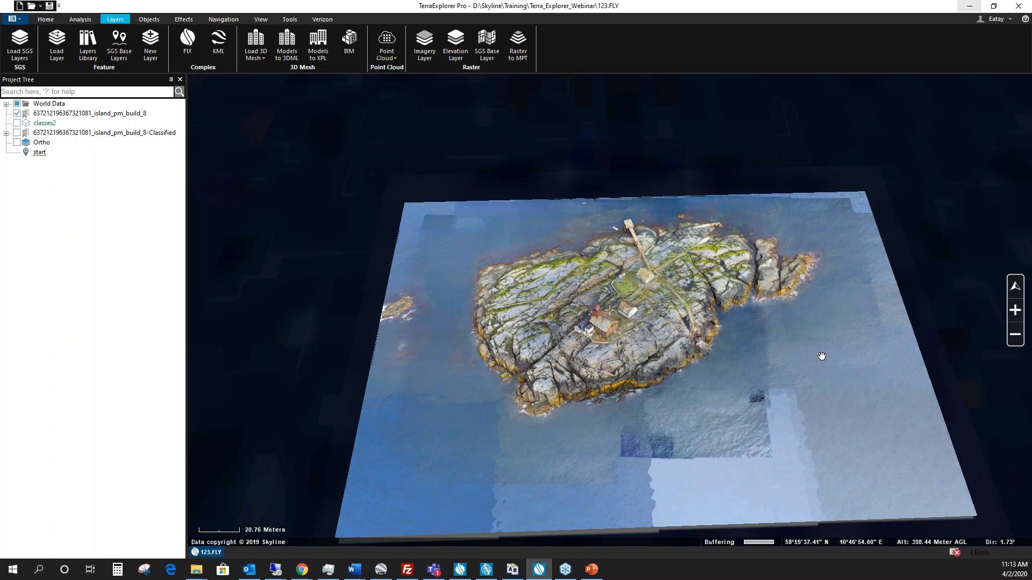
# Load the North_Sea_Island Cesium tileset as a B3DM 3D Tiles layer from its previously used root path.
pyautogui.moveTo(664, 342); pyautogui.dragTo(651, 330)
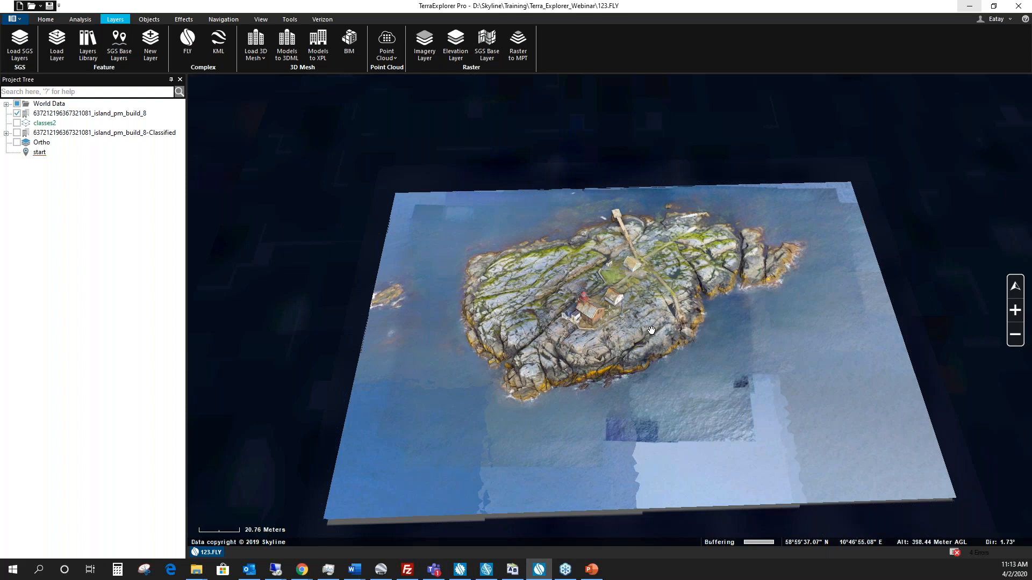
pyautogui.moveTo(627, 319); pyautogui.dragTo(614, 319)
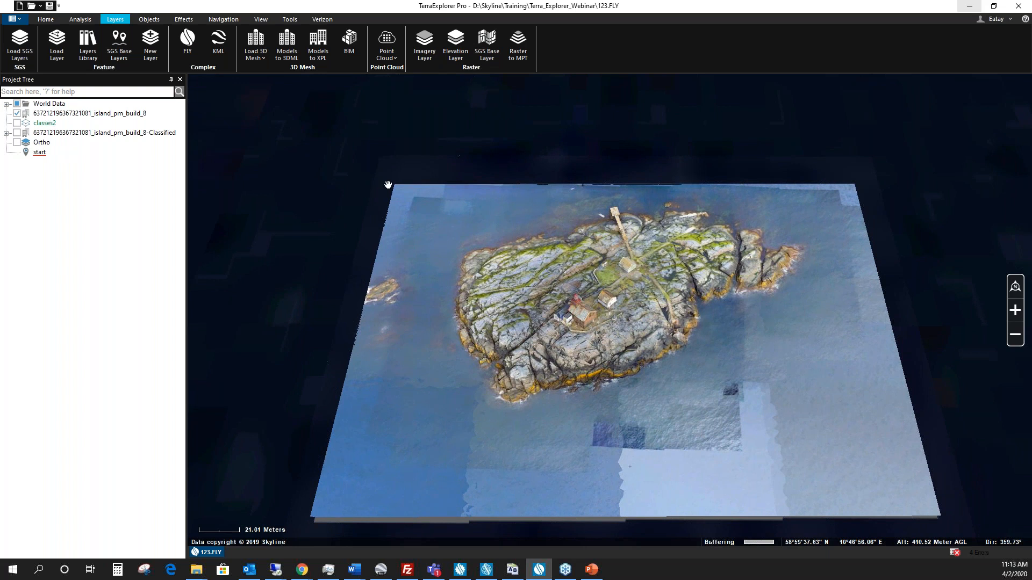
pyautogui.click(47, 19)
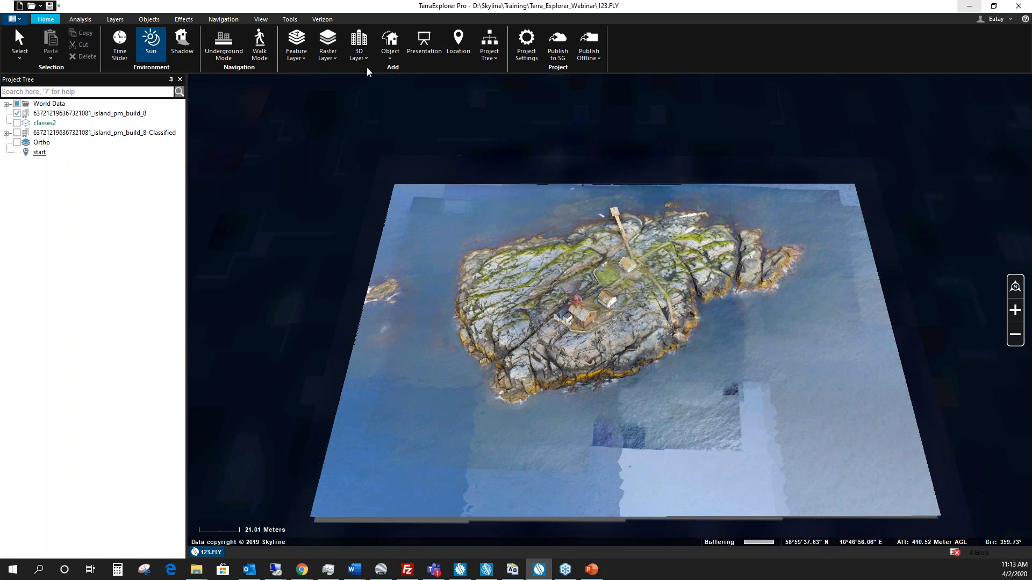
pyautogui.click(114, 20)
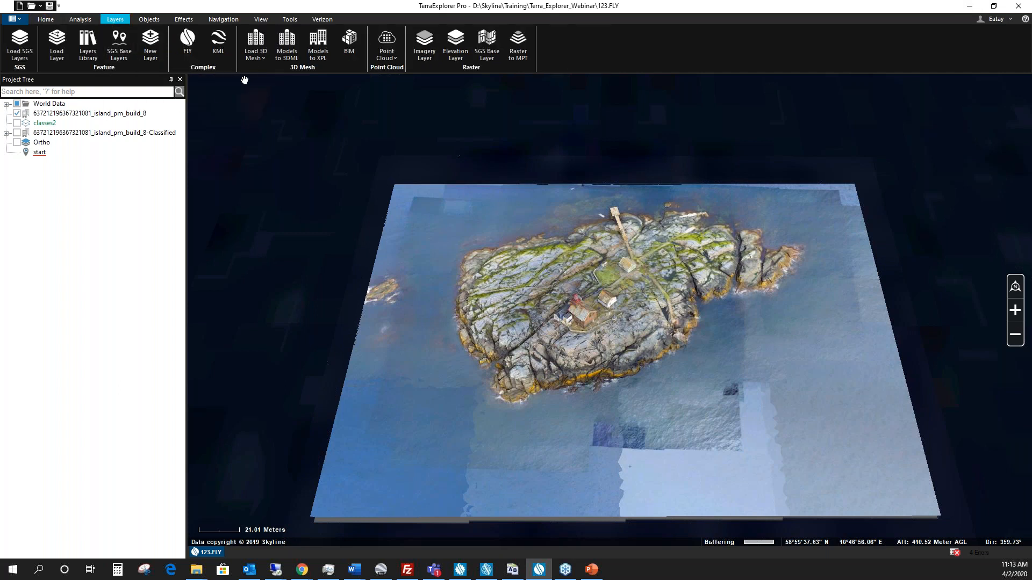
pyautogui.click(257, 56)
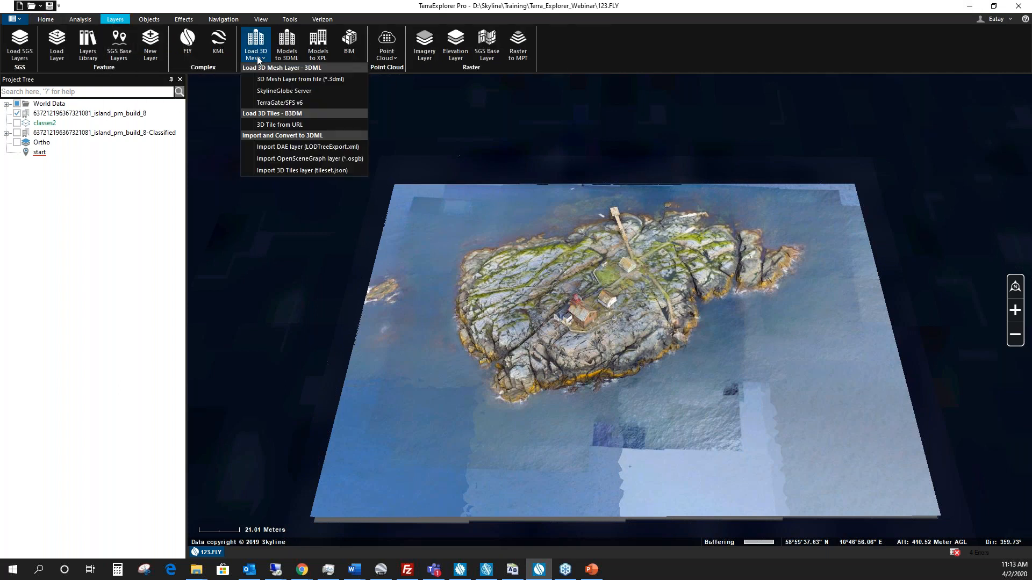
pyautogui.click(286, 126)
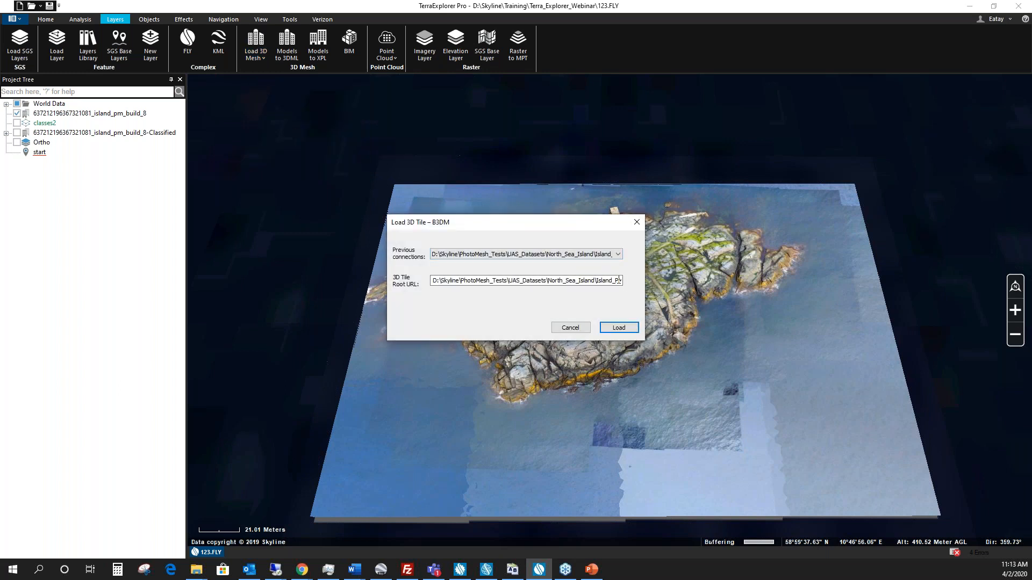
pyautogui.click(619, 327)
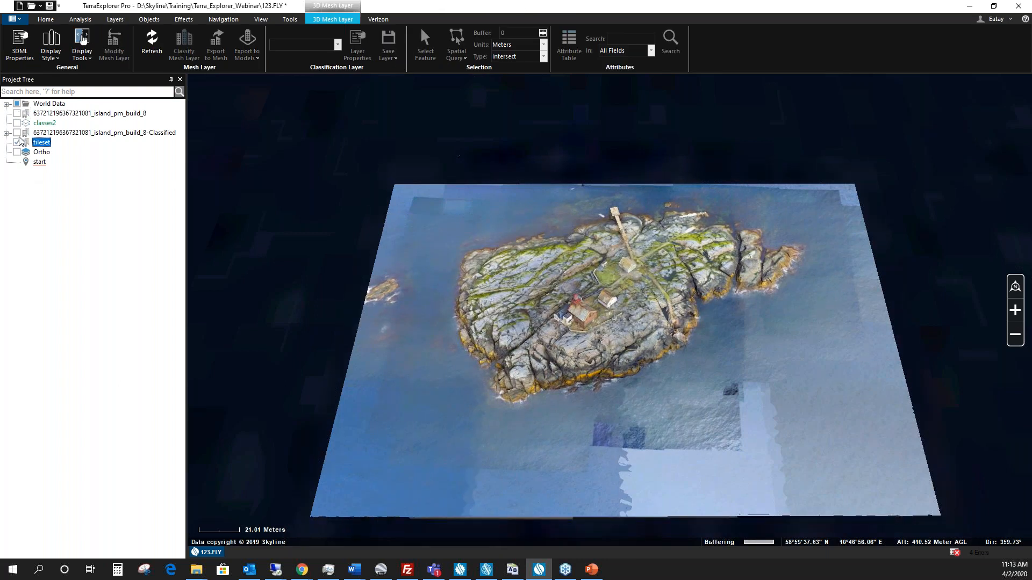
# Inspect the tileset layer's properties, widening the dialog to read the full file path of its tileset.json.
pyautogui.rightClick(40, 143)
pyautogui.click(75, 259)
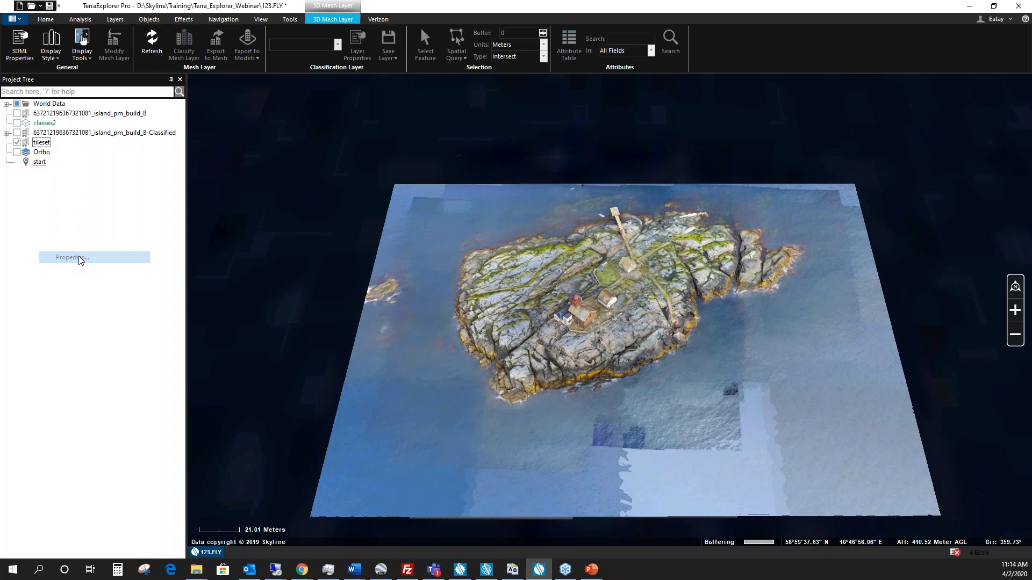
pyautogui.scroll(-3, 278, 333)
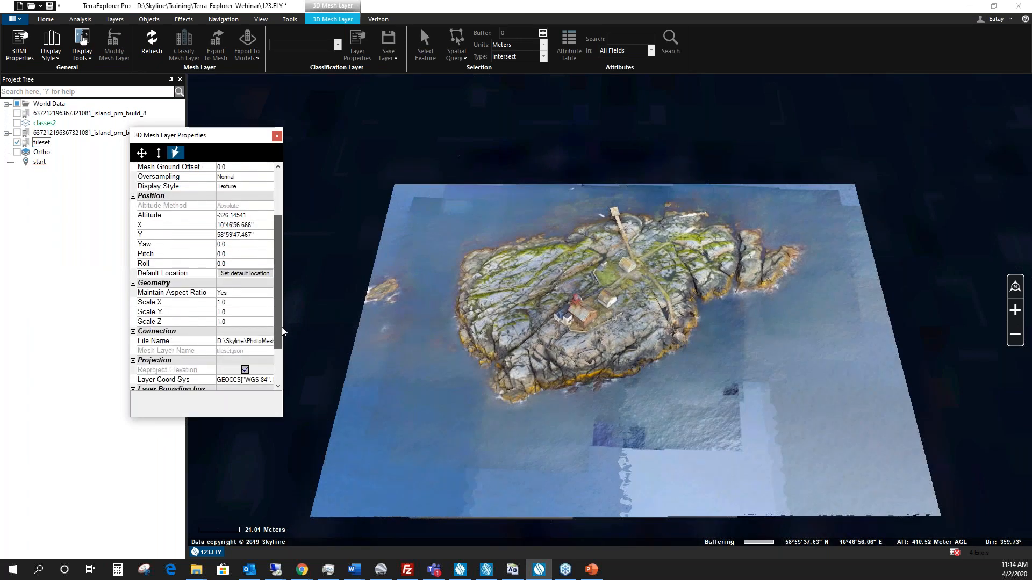
pyautogui.moveTo(283, 338); pyautogui.dragTo(768, 338)
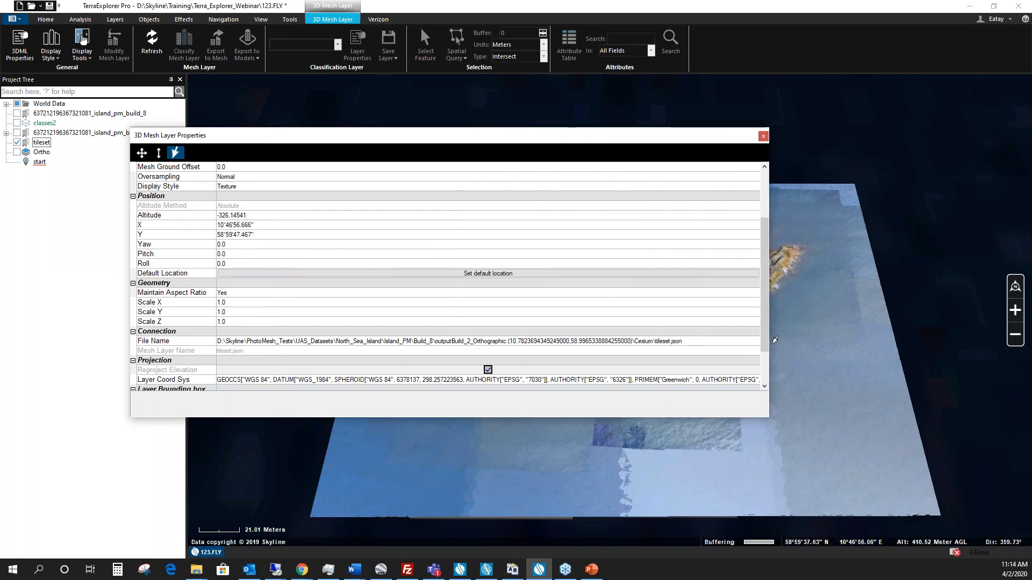
pyautogui.click(687, 342)
pyautogui.moveTo(687, 341); pyautogui.dragTo(658, 347)
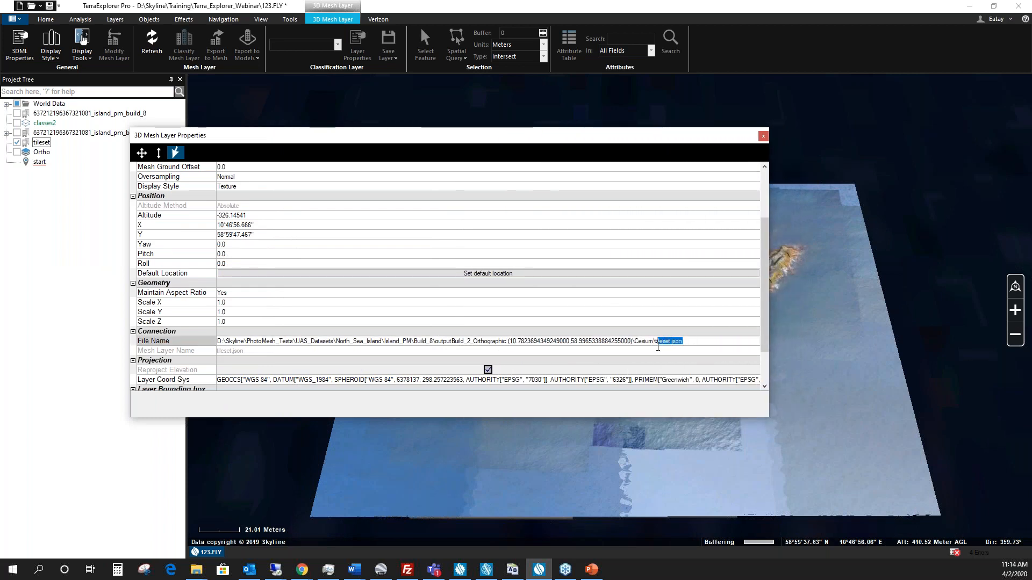
pyautogui.click(762, 138)
# Examine the tileset mesh up close around the lighthouse buildings and from different angles over the whole island.
pyautogui.scroll(5, 585, 342)
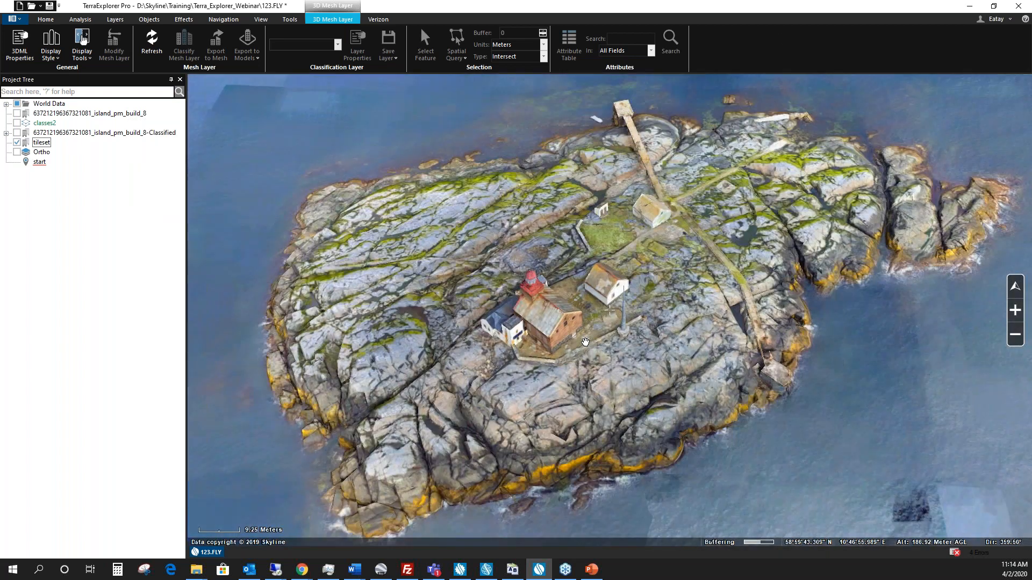
pyautogui.scroll(3, 582, 354)
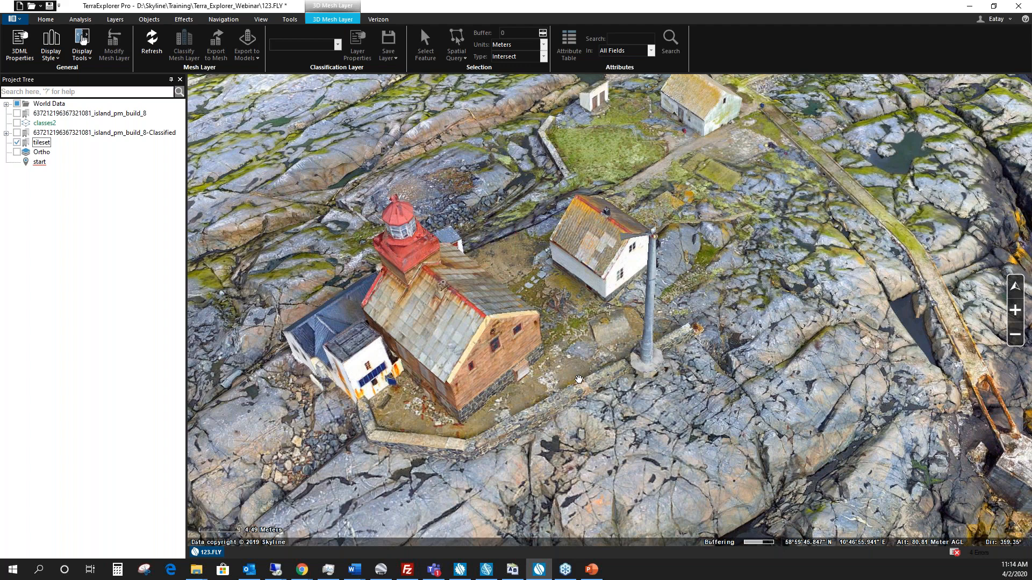
pyautogui.scroll(-5, 579, 379)
pyautogui.moveTo(650, 345); pyautogui.dragTo(575, 395)
pyautogui.moveTo(668, 283); pyautogui.dragTo(624, 290, button='middle')
pyautogui.moveTo(499, 247); pyautogui.dragTo(525, 275)
pyautogui.moveTo(525, 275); pyautogui.dragTo(583, 253, button='middle')
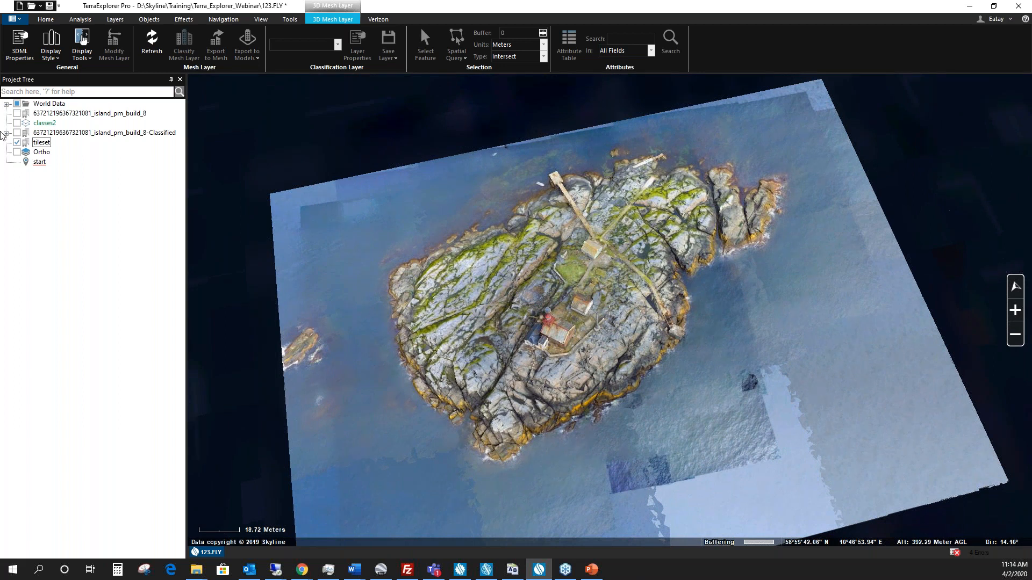
# Hide the tileset layer and start an OpenSceneGraph layer import, browsing to the OSGB folder in North_Sea_Island.
pyautogui.click(16, 142)
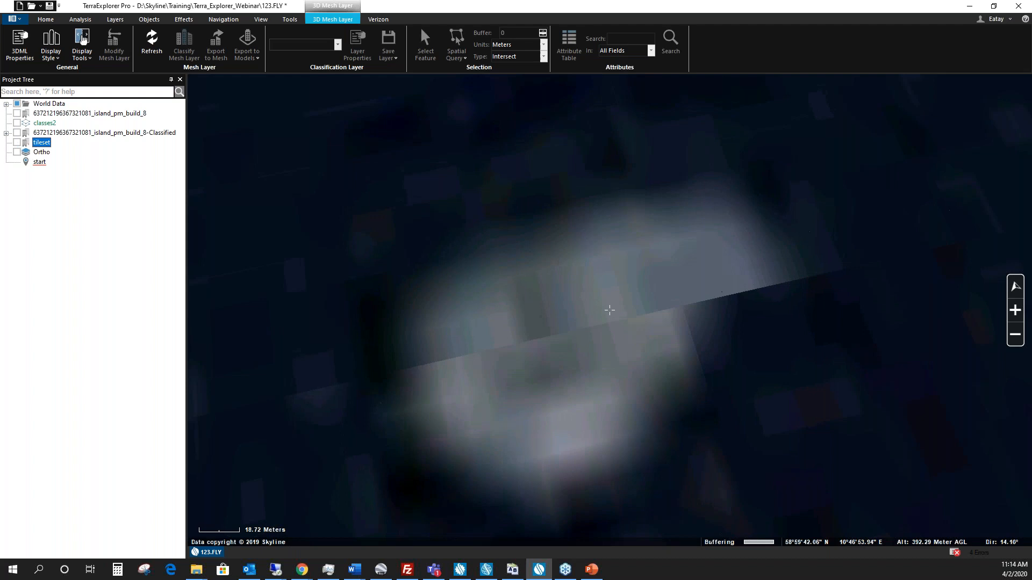
pyautogui.click(115, 19)
pyautogui.click(260, 56)
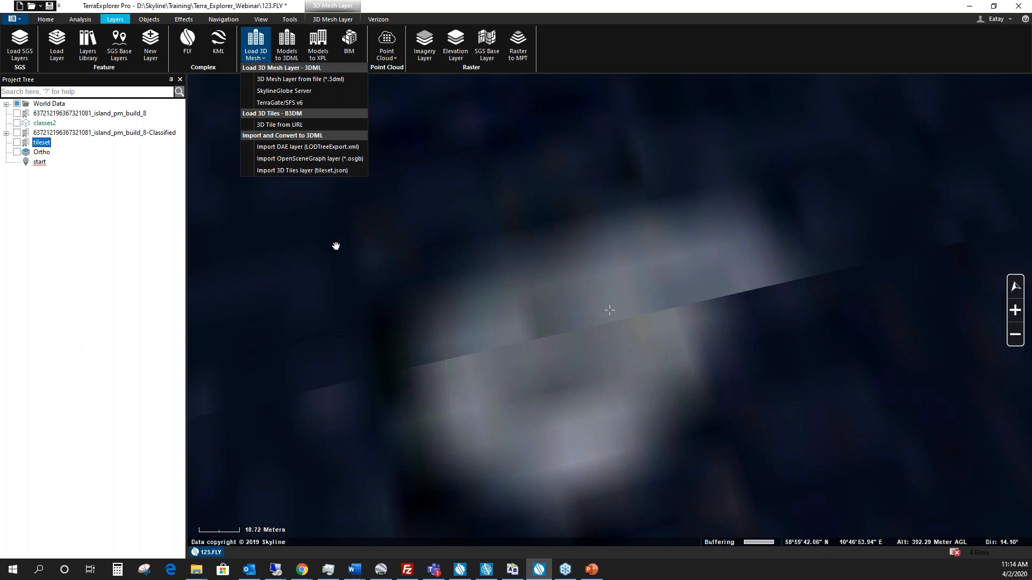
pyautogui.click(299, 159)
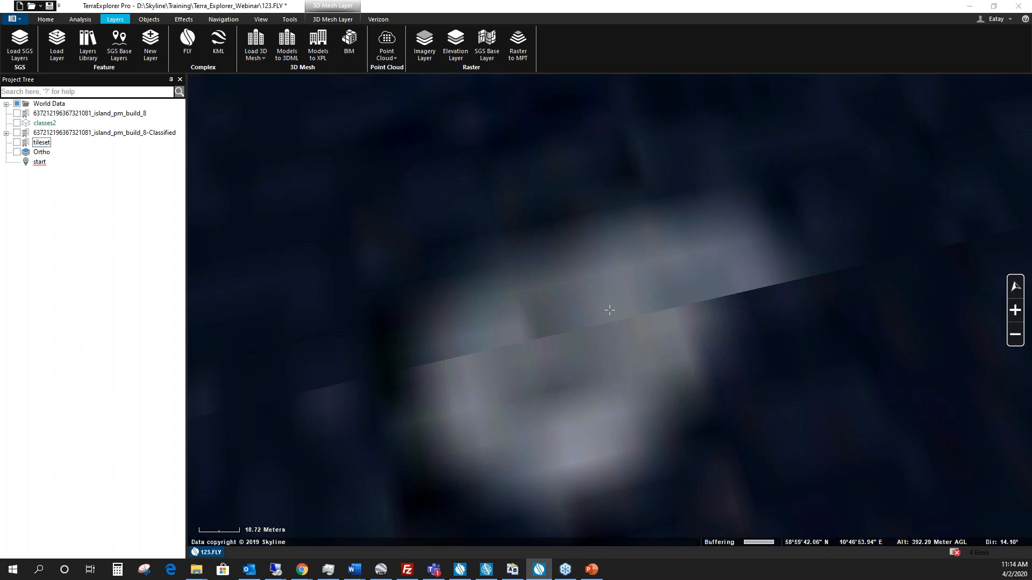
pyautogui.moveTo(595, 193); pyautogui.dragTo(526, 85)
pyautogui.click(586, 110)
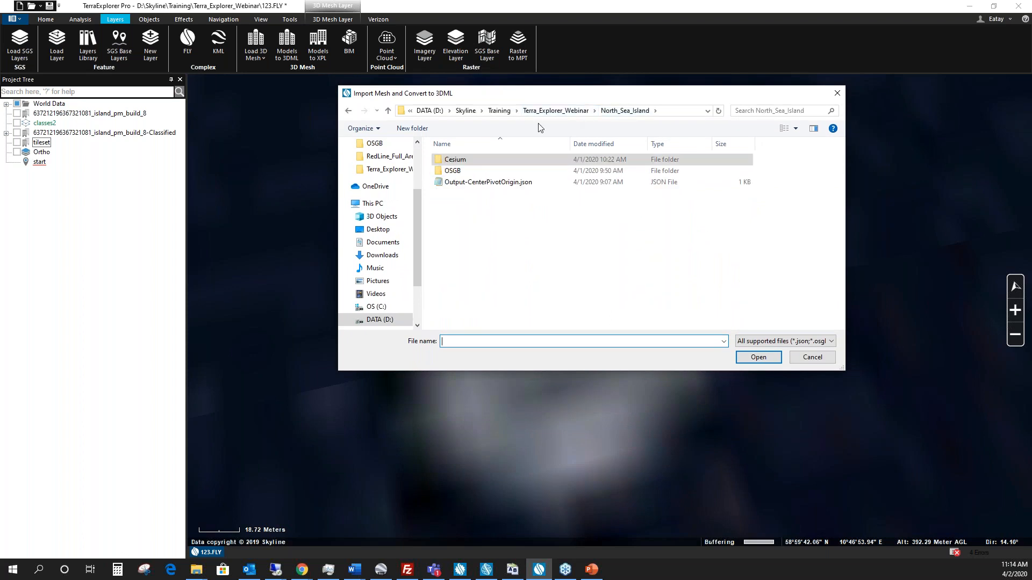
pyautogui.doubleClick(452, 170)
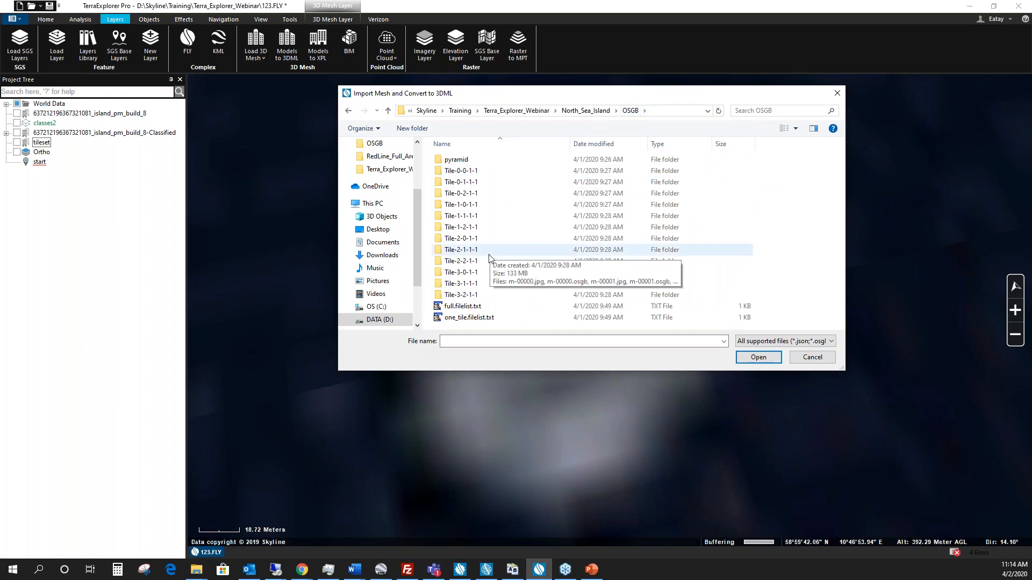
# Check the OSGB files inside the Tile-1-2-1-1 folder and return to the OSGB folder.
pyautogui.click(469, 309)
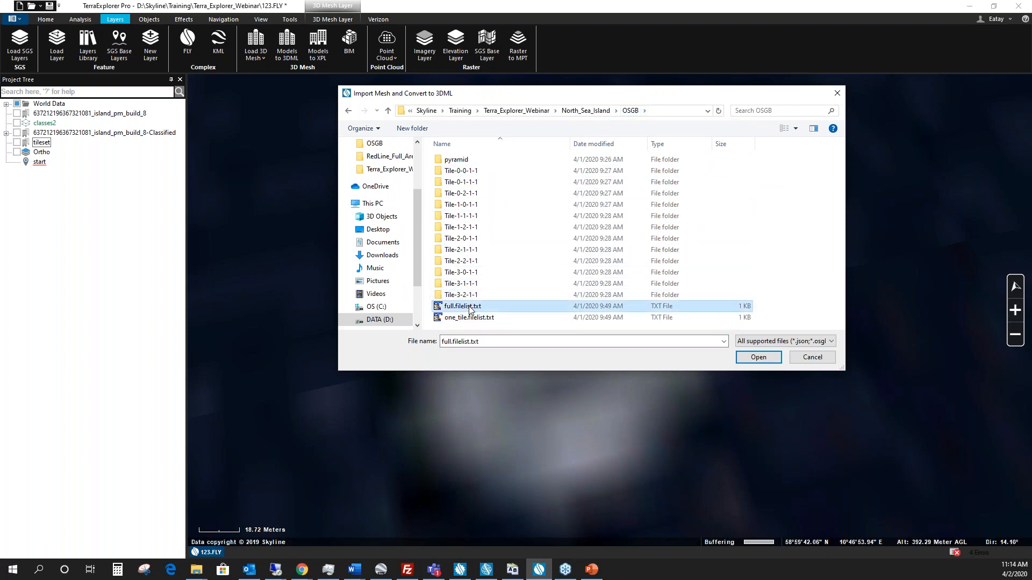
pyautogui.click(466, 300)
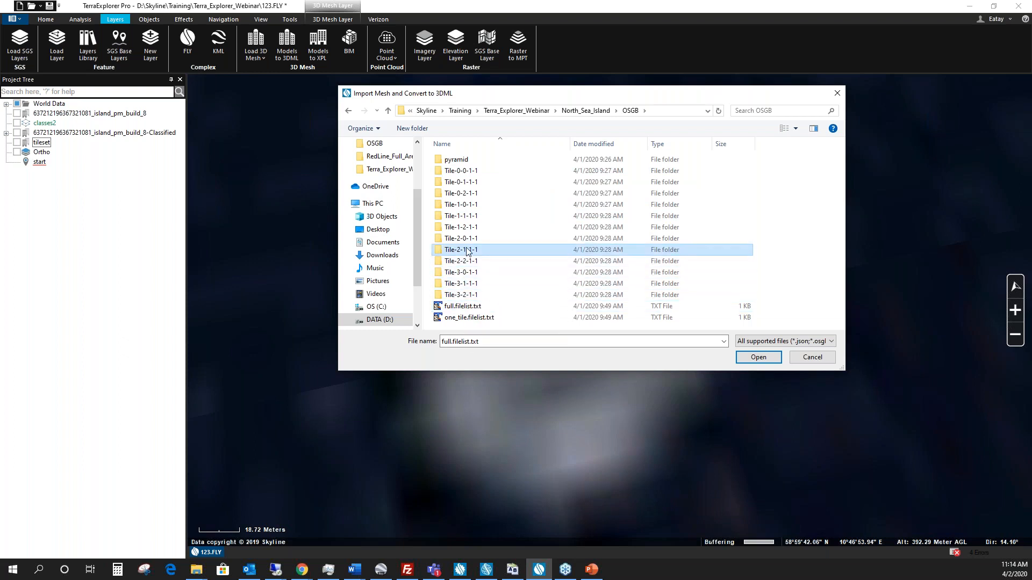
pyautogui.doubleClick(469, 228)
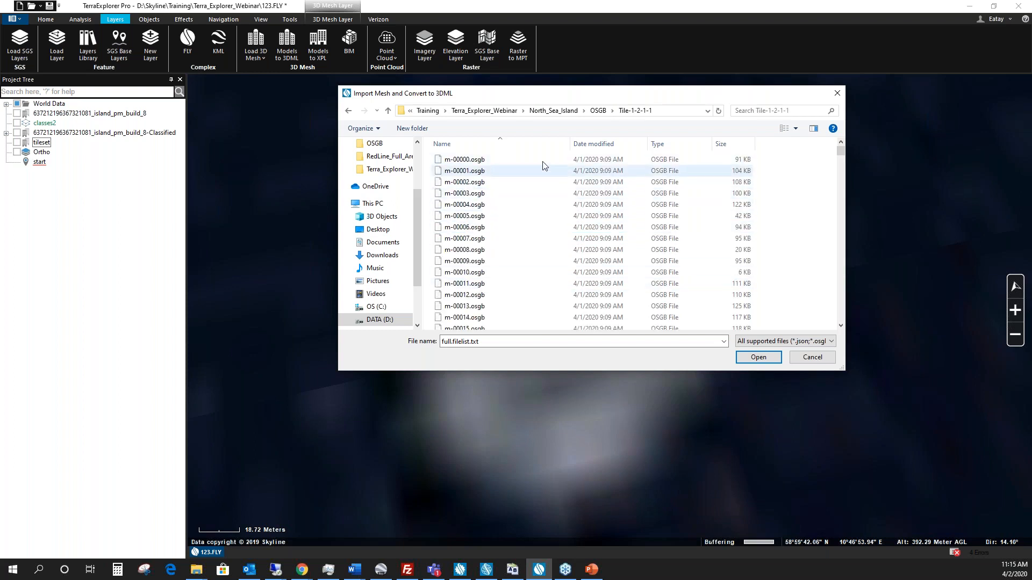
pyautogui.moveTo(840, 150); pyautogui.dragTo(832, 127)
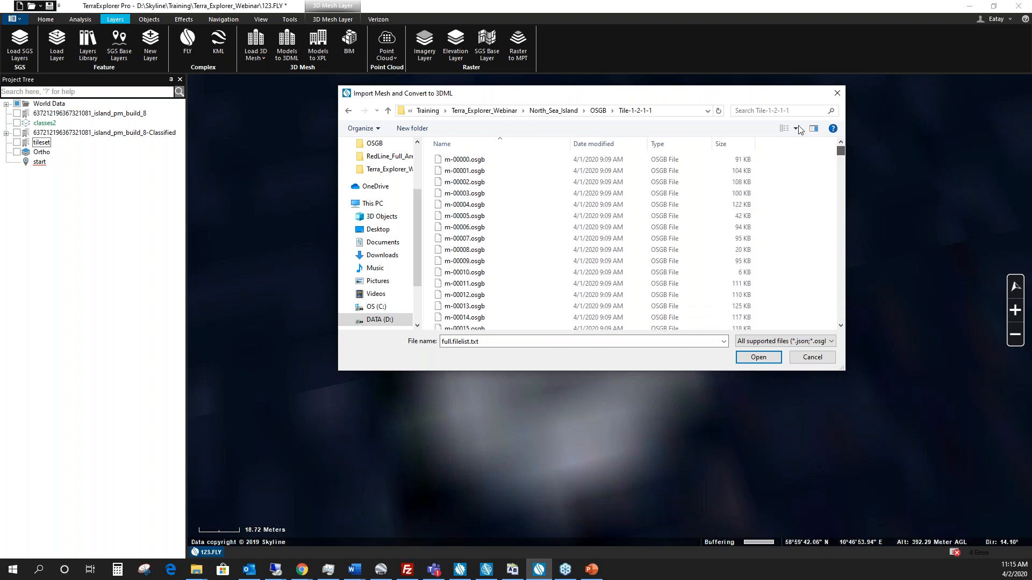
pyautogui.click(600, 112)
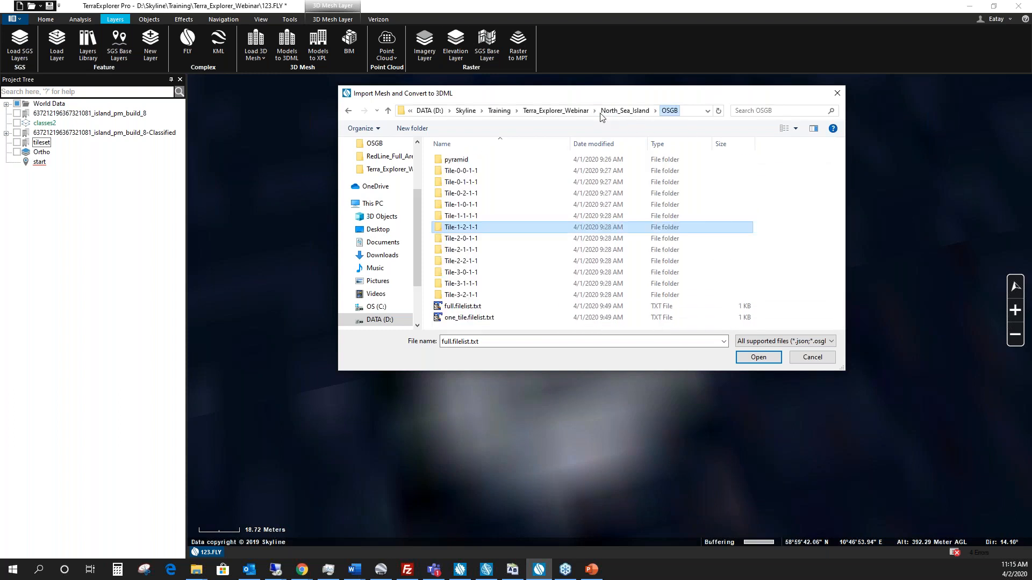
# Choose full.filelist.txt as the input mesh and set its coordinate system to Orthographic (10.7823694349249000,58.9965338884255000).
pyautogui.doubleClick(475, 308)
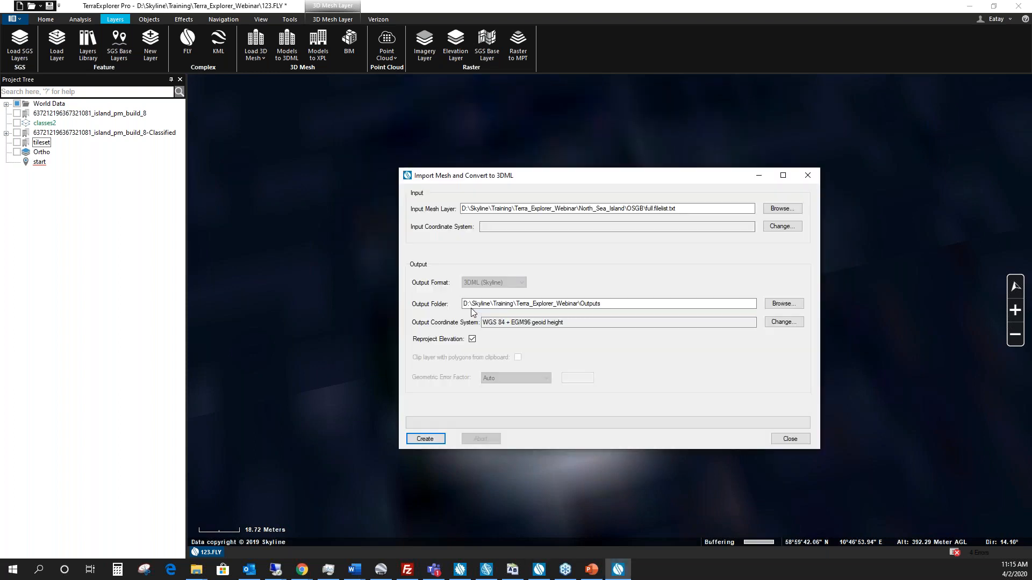
pyautogui.click(782, 226)
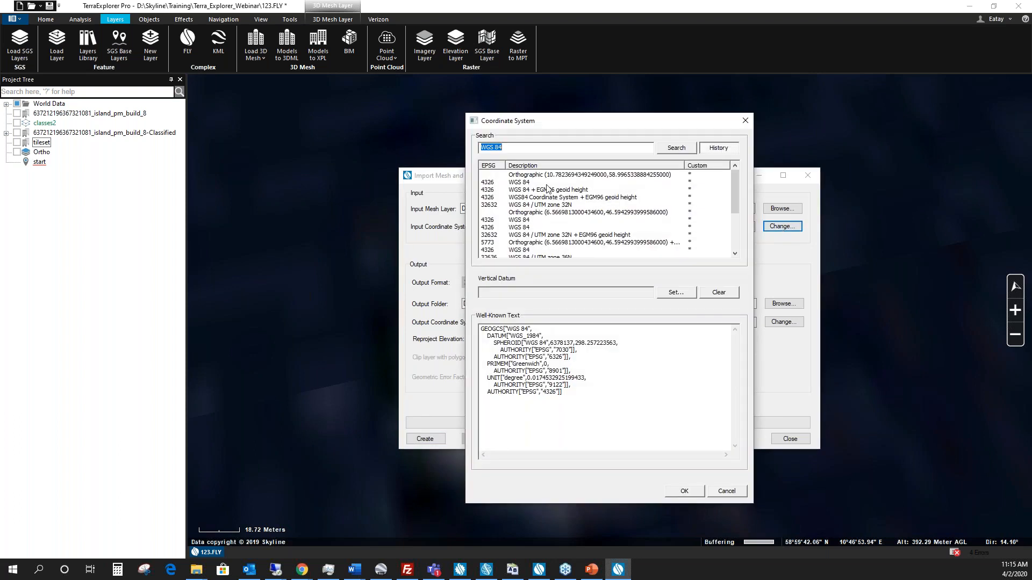
pyautogui.doubleClick(543, 179)
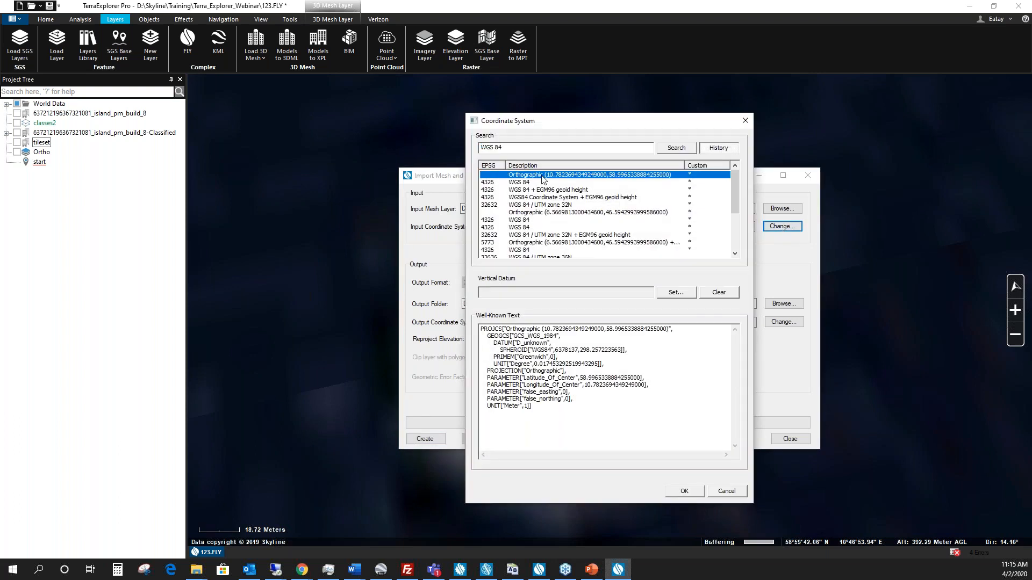
# Set the output folder to D:\Skyline\Training\Terra_Explorer_Webinar\Outputs2 and start the conversion to 3DML.
pyautogui.click(610, 302)
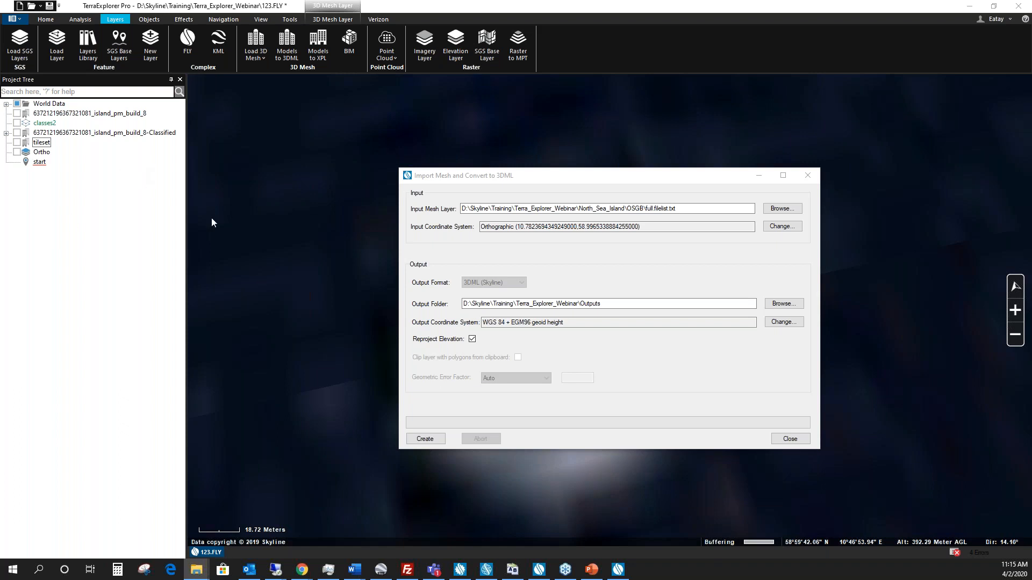
pyautogui.click(609, 303)
pyautogui.write('2')
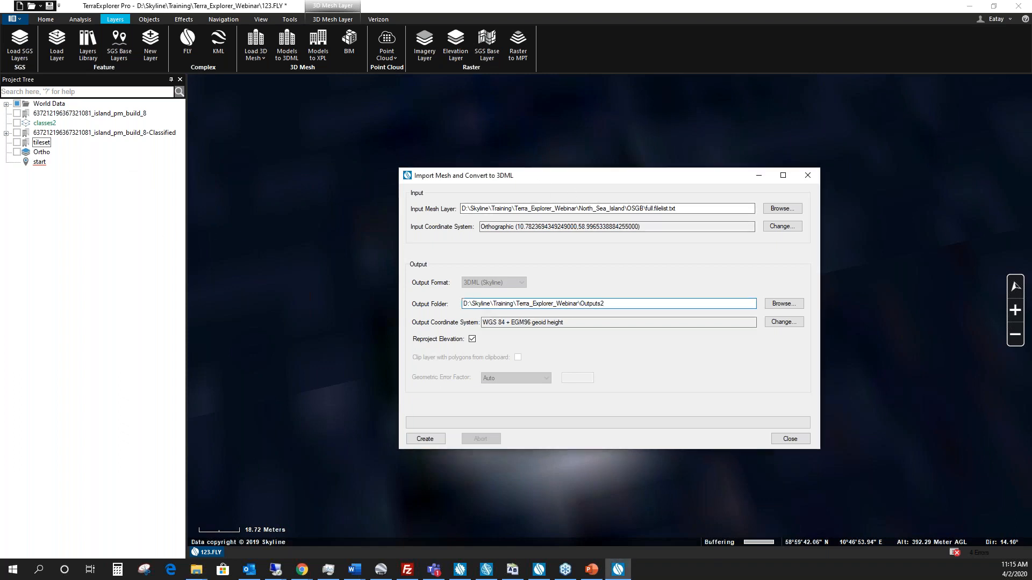
pyautogui.hotkey('alt', 'Tab')
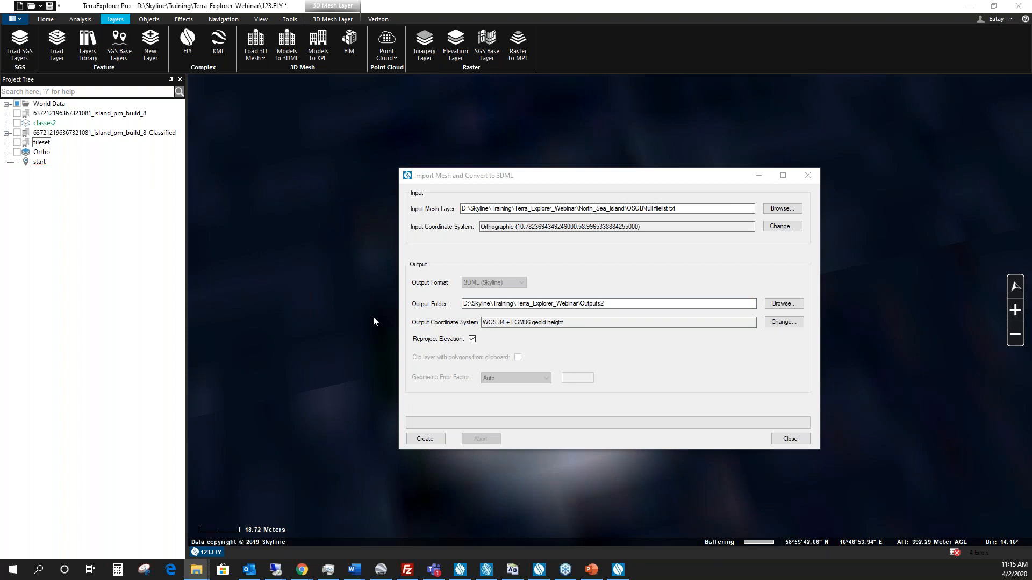
pyautogui.click(424, 439)
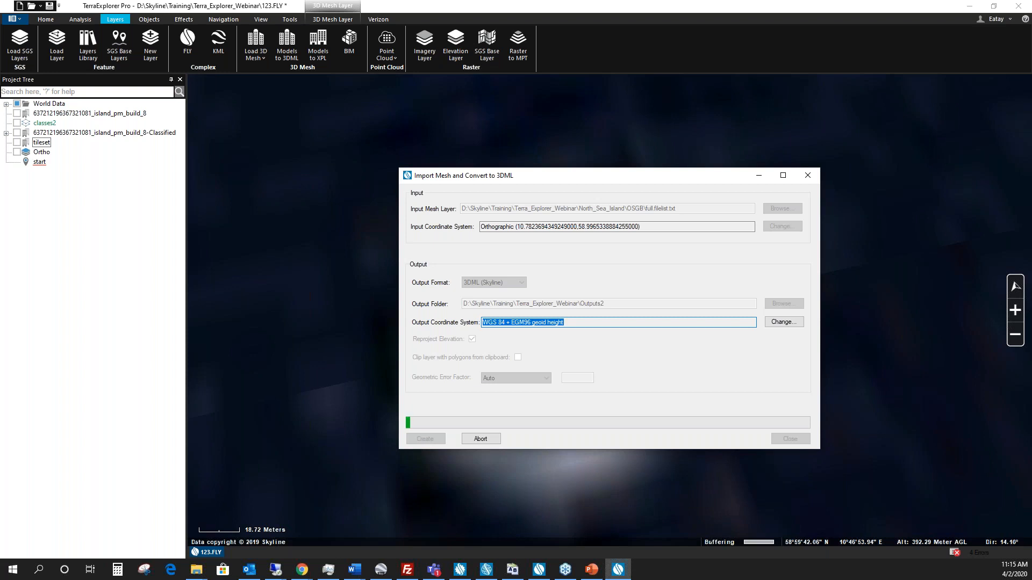
# Switch to File Explorer and open full.filelist.txt from the North_Sea_Island OSGB folder in TextPad.
pyautogui.moveTo(0, 207); pyautogui.dragTo(477, 141)
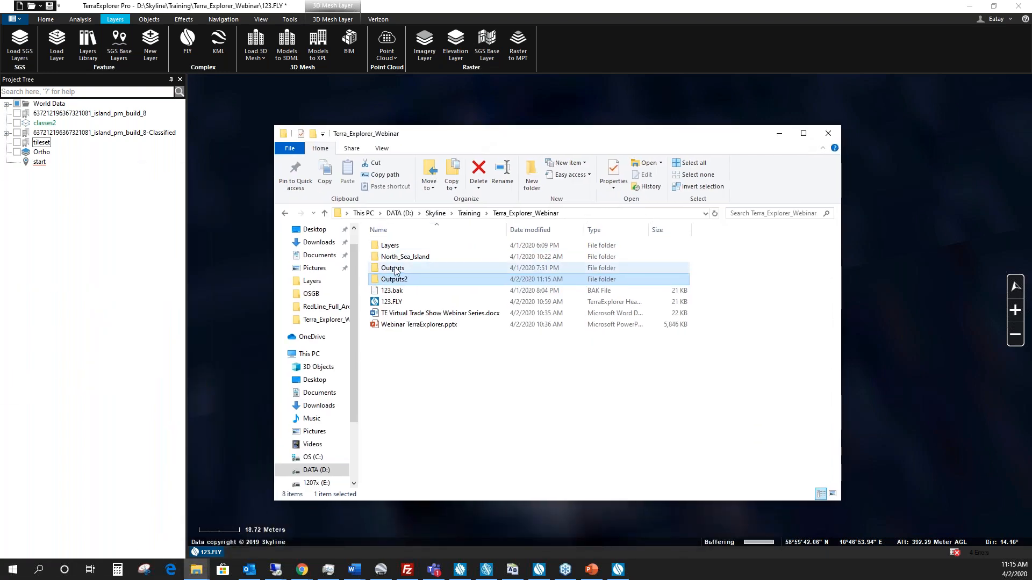
pyautogui.doubleClick(393, 247)
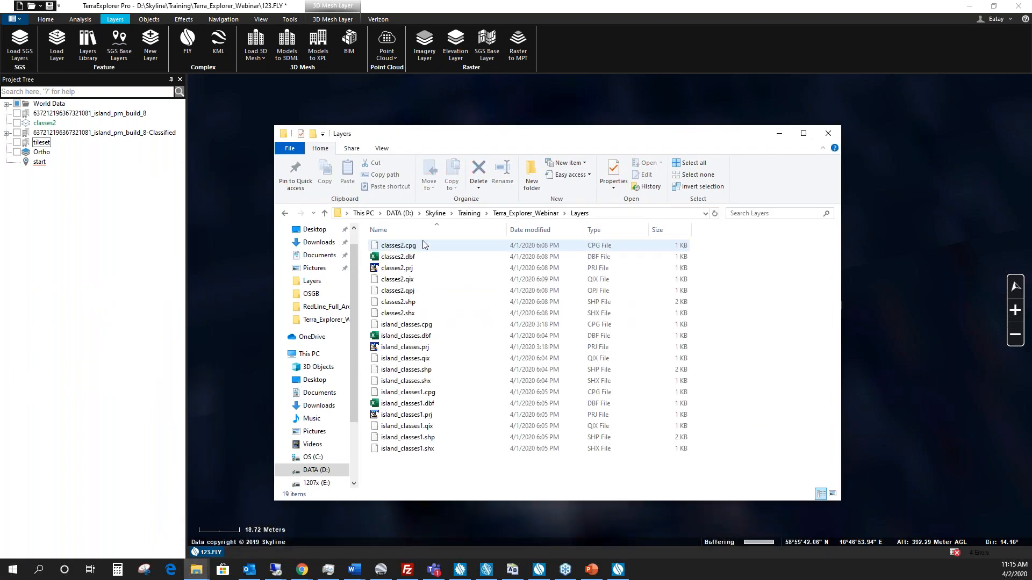
pyautogui.click(525, 214)
pyautogui.doubleClick(400, 257)
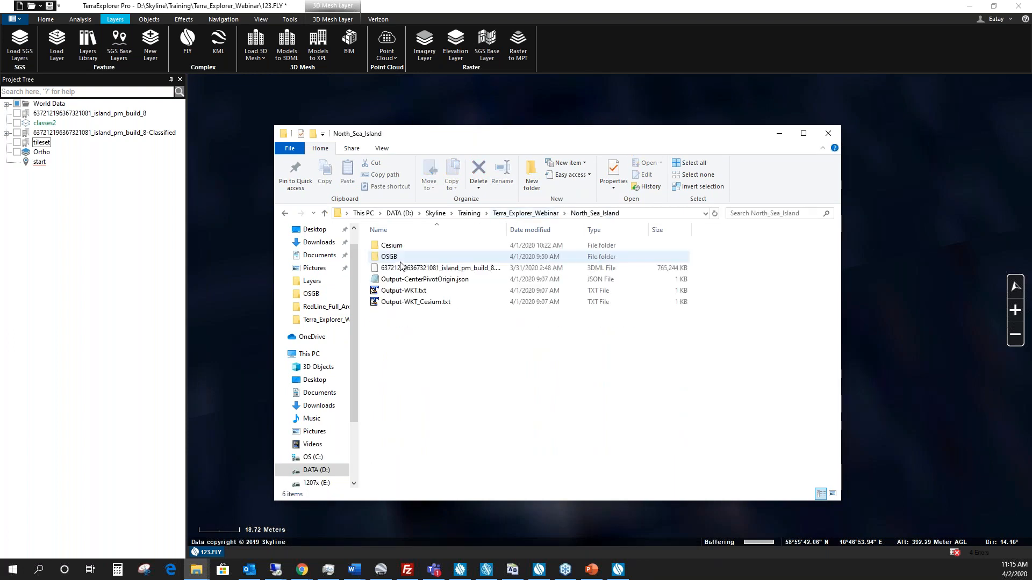
pyautogui.doubleClick(397, 258)
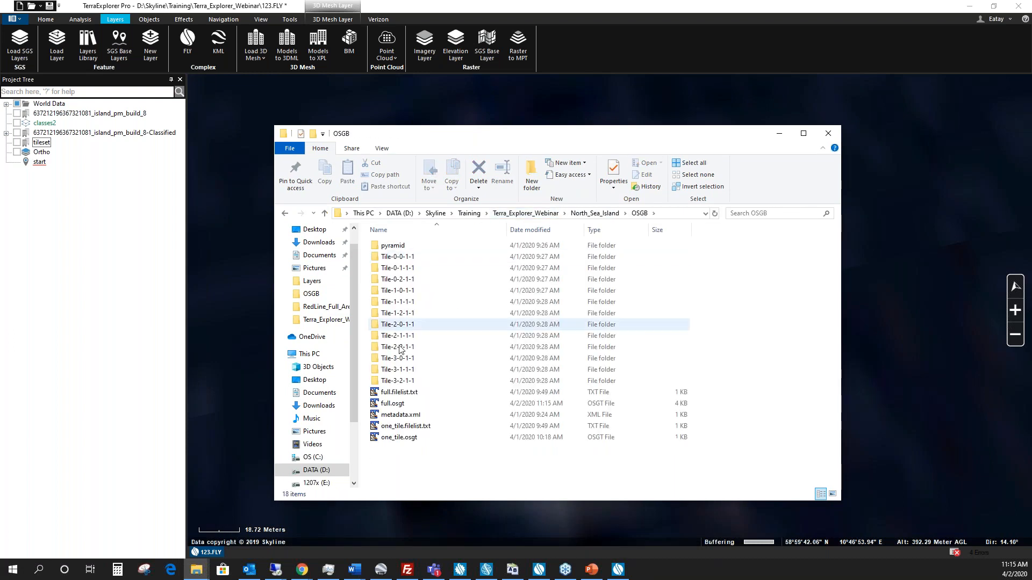
pyautogui.rightClick(399, 393)
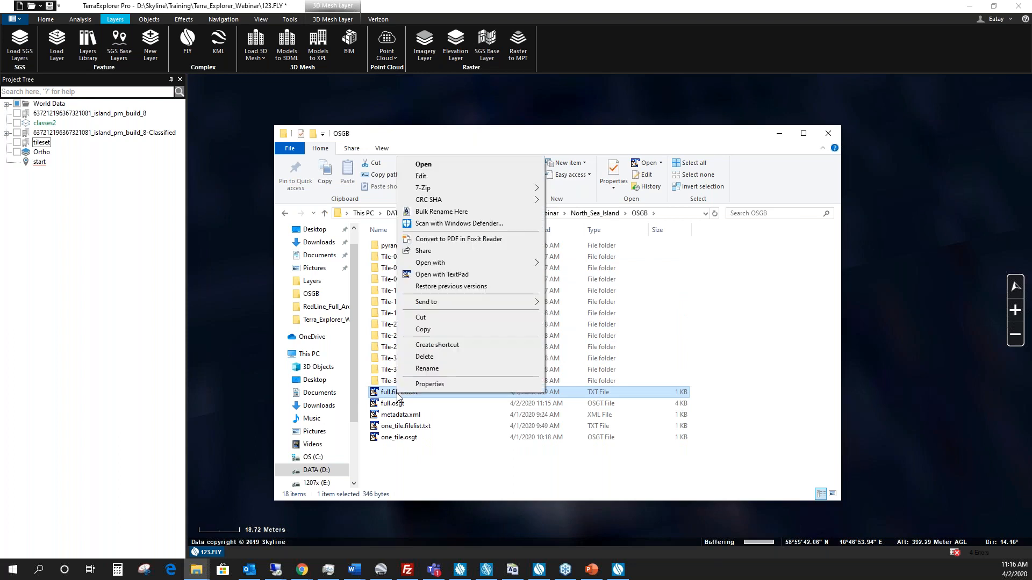
pyautogui.click(442, 274)
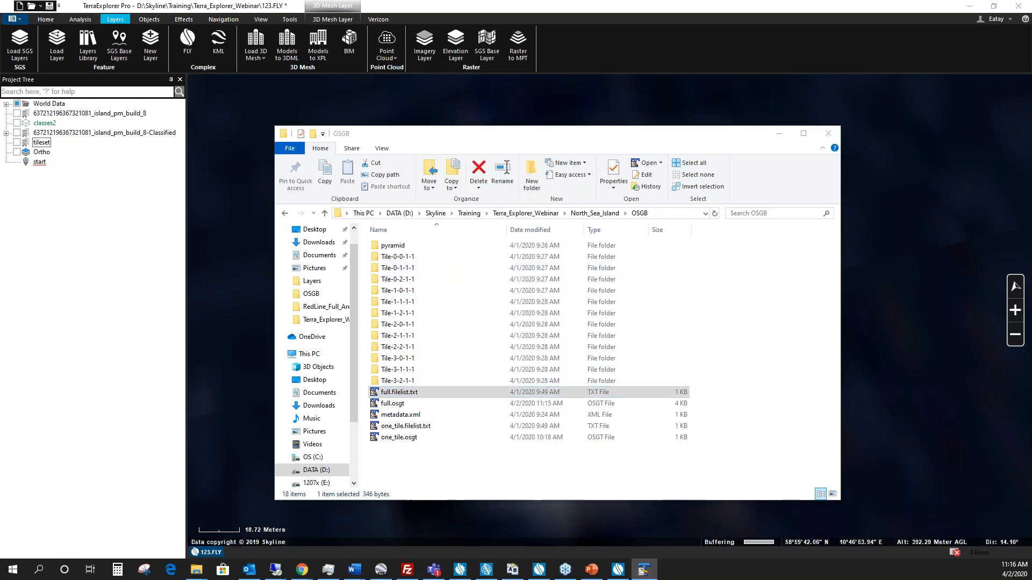
# Examine the relative tile paths listed in full.filelist.txt, close the file and return to the conversion.
pyautogui.moveTo(329, 188); pyautogui.dragTo(271, 185)
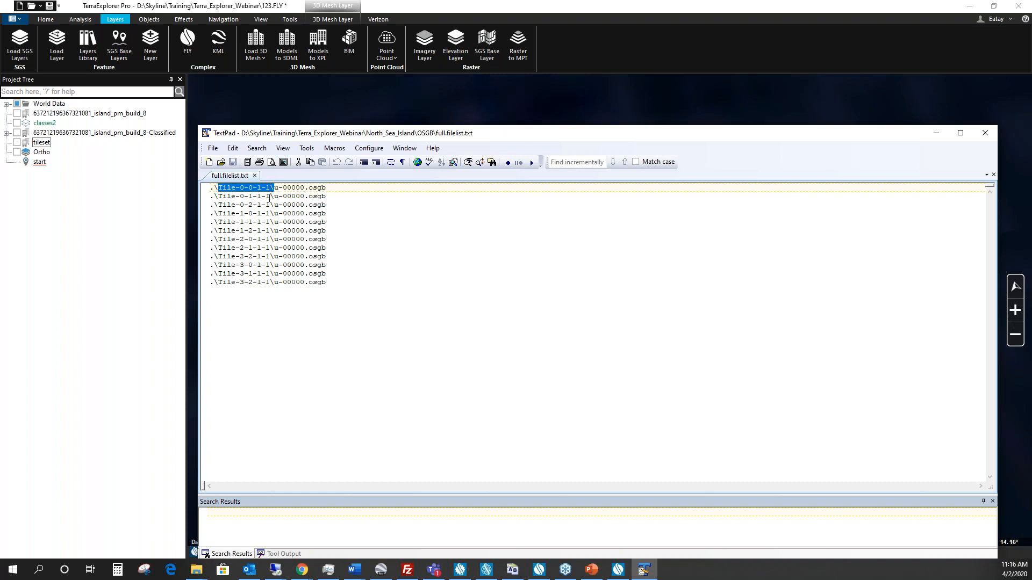
pyautogui.moveTo(210, 188); pyautogui.dragTo(339, 288)
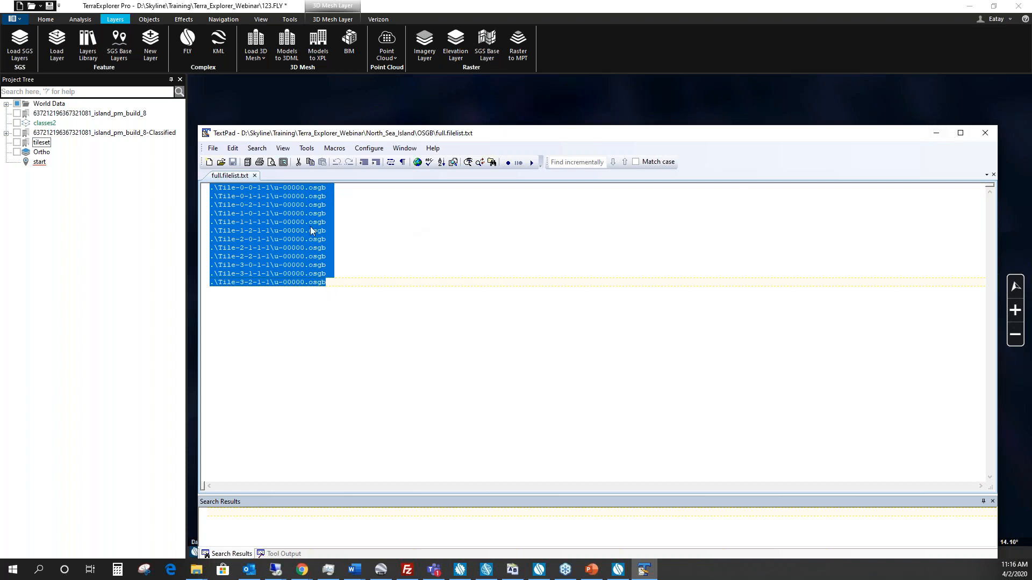
pyautogui.click(217, 282)
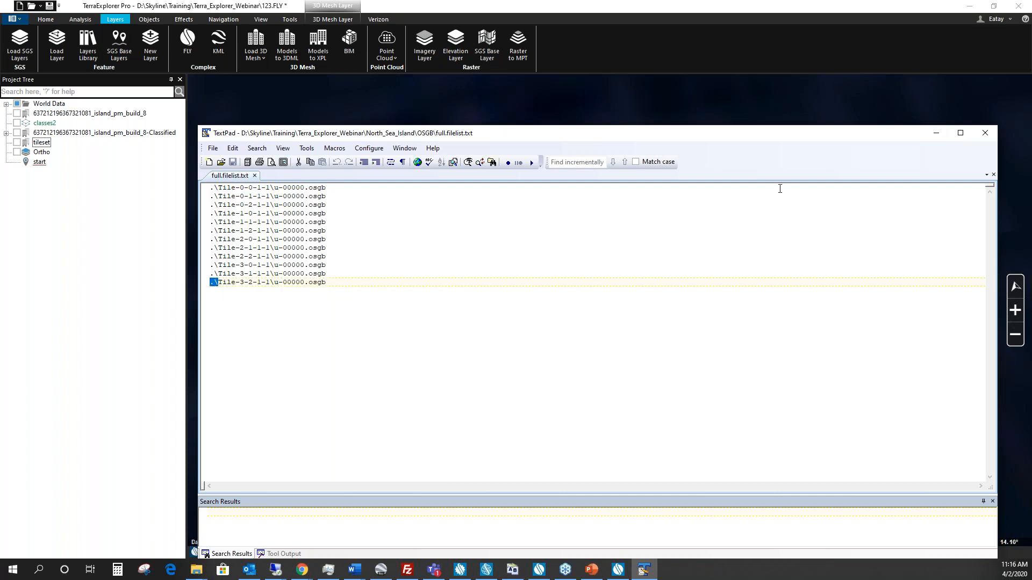
pyautogui.click(936, 133)
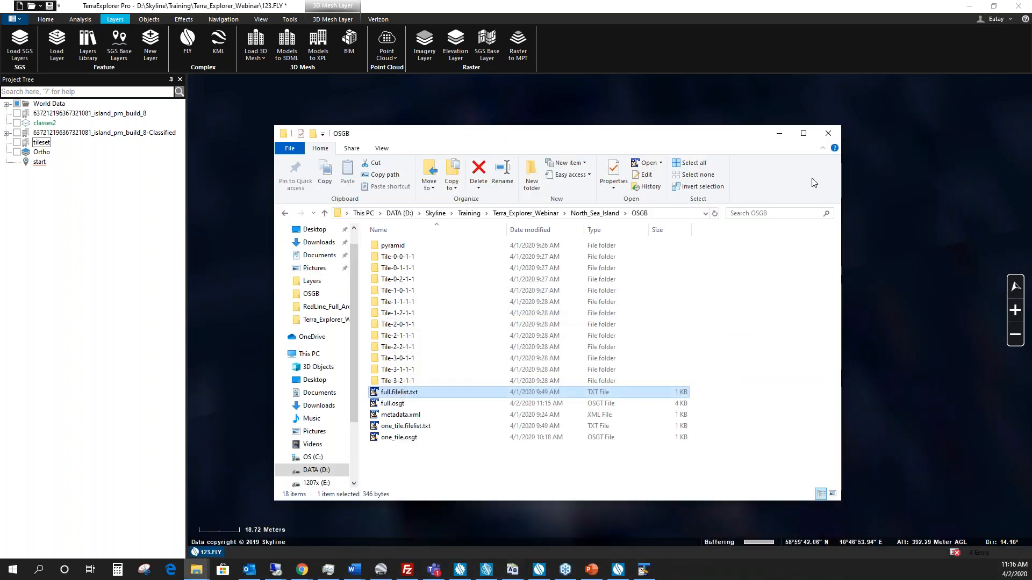
pyautogui.click(779, 133)
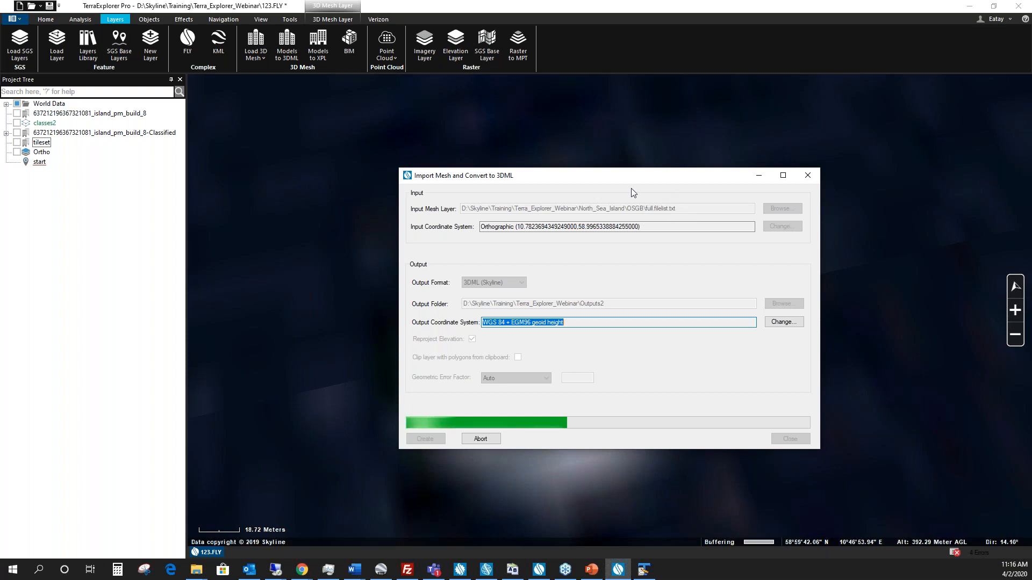
pyautogui.click(644, 569)
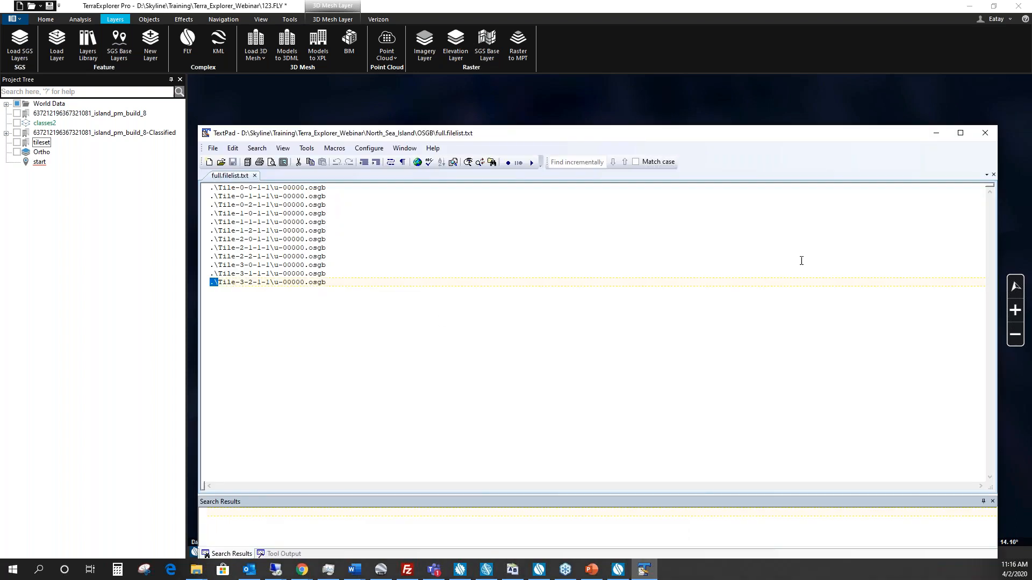
pyautogui.click(982, 135)
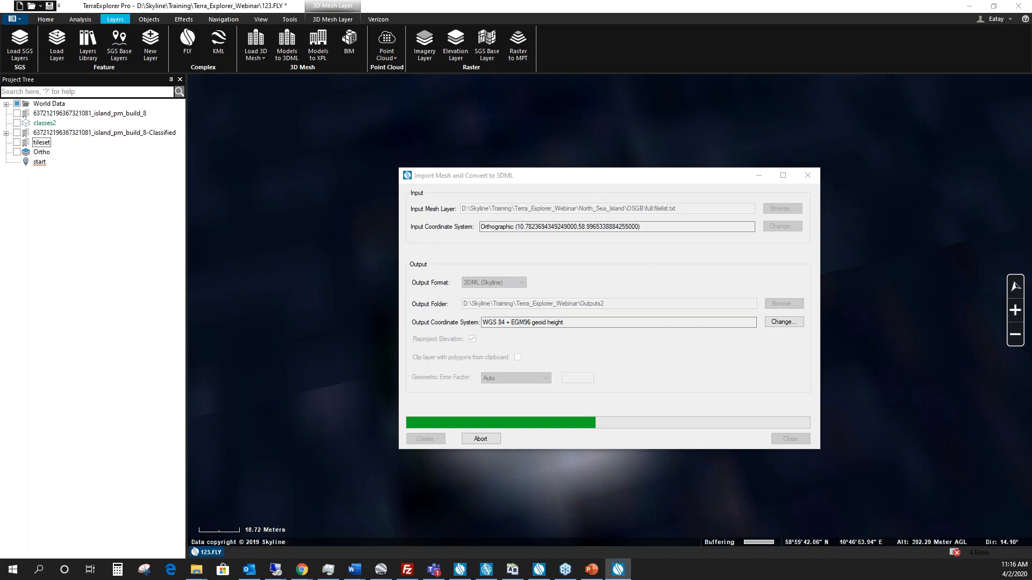
# Browse to the Cesium folder in North_Sea_Island and examine its tileset.json file and tile folders.
pyautogui.click(196, 569)
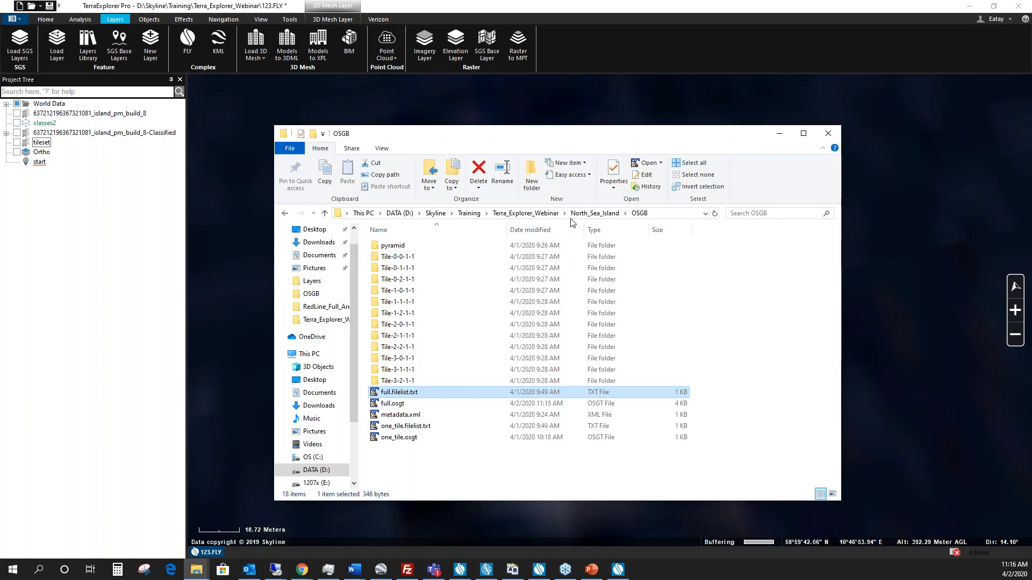
pyautogui.click(592, 215)
pyautogui.click(400, 249)
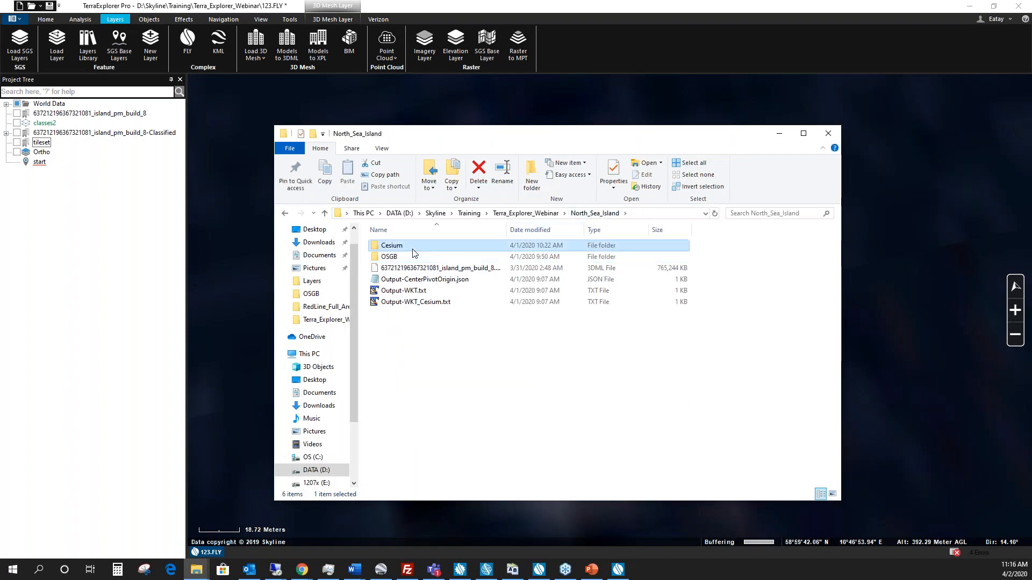
pyautogui.doubleClick(400, 248)
pyautogui.click(395, 394)
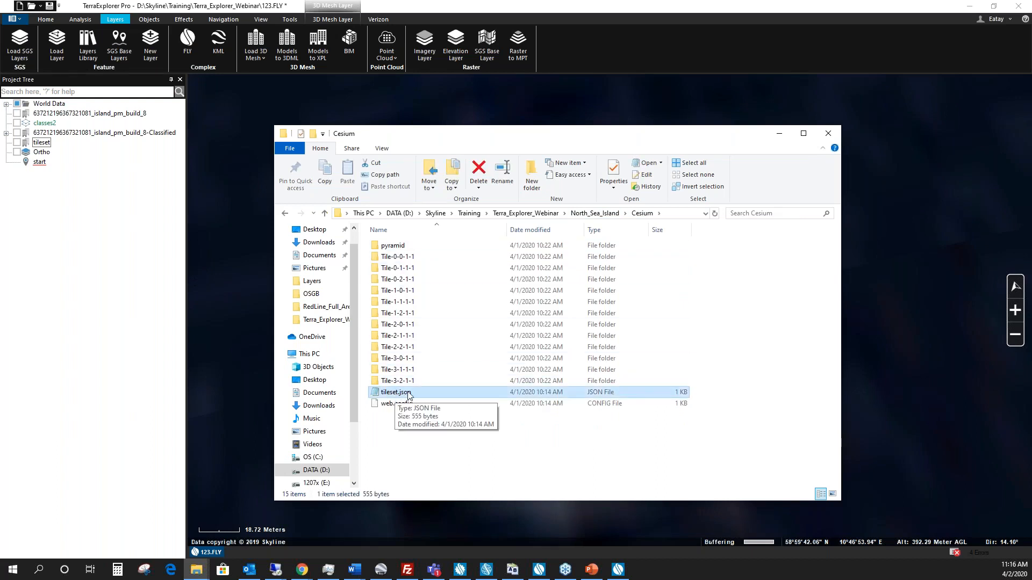
pyautogui.moveTo(714, 383); pyautogui.dragTo(380, 254)
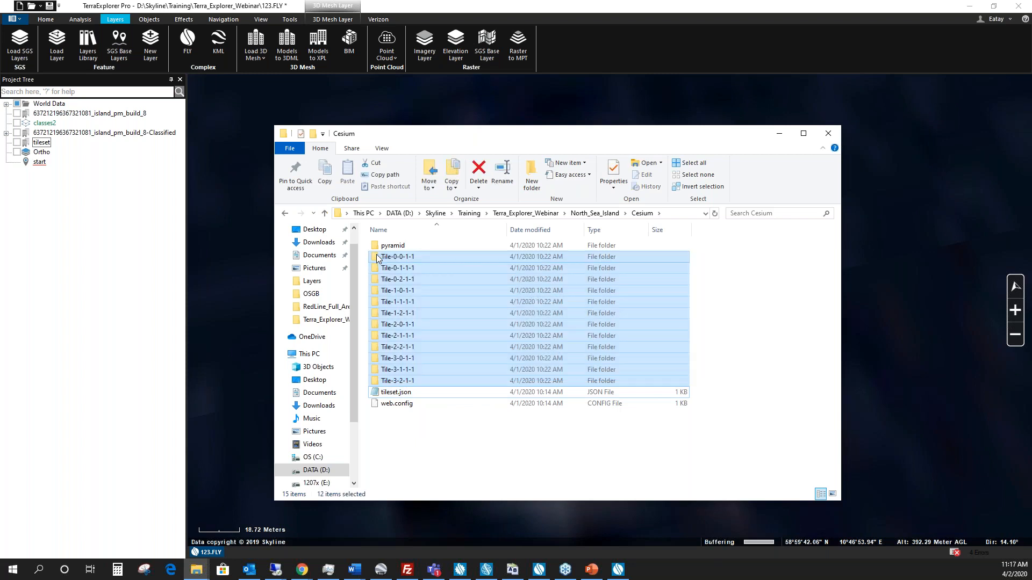
# Open tileset.json in TextPad, examine its extent, geometric error and bounding volume entries, and close it.
pyautogui.click(400, 393)
pyautogui.rightClick(401, 393)
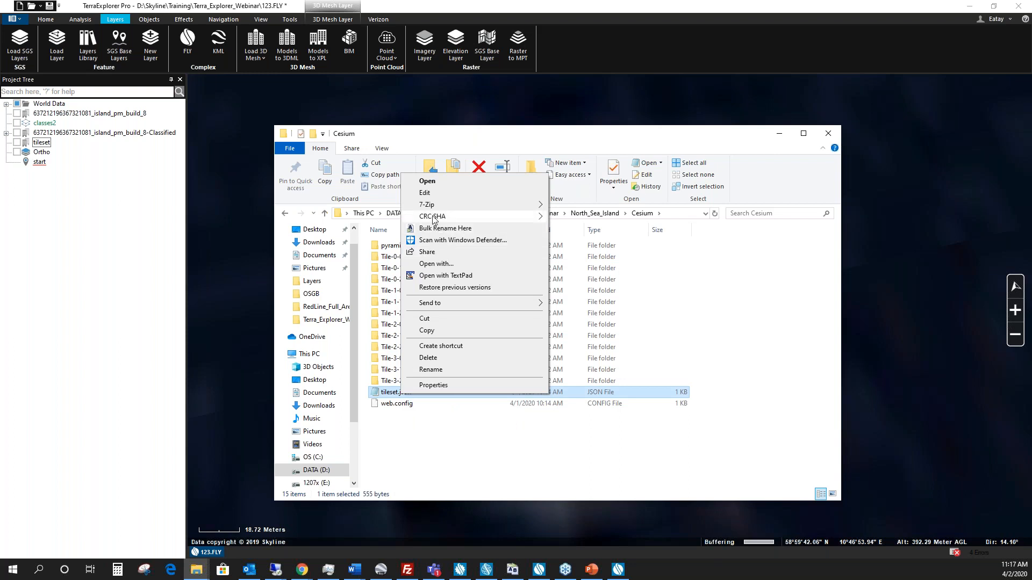
pyautogui.click(436, 276)
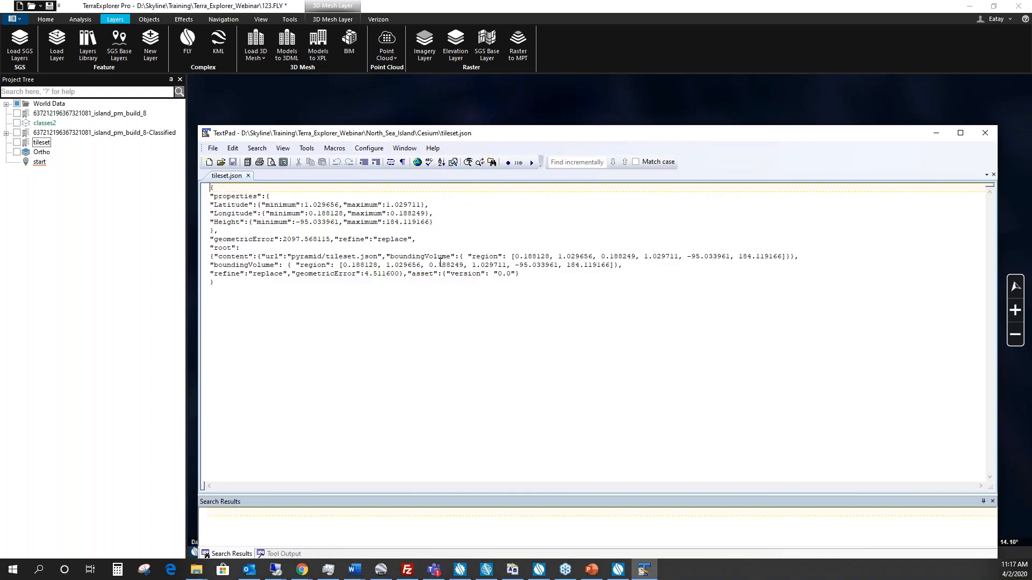
pyautogui.moveTo(253, 204); pyautogui.dragTo(429, 227)
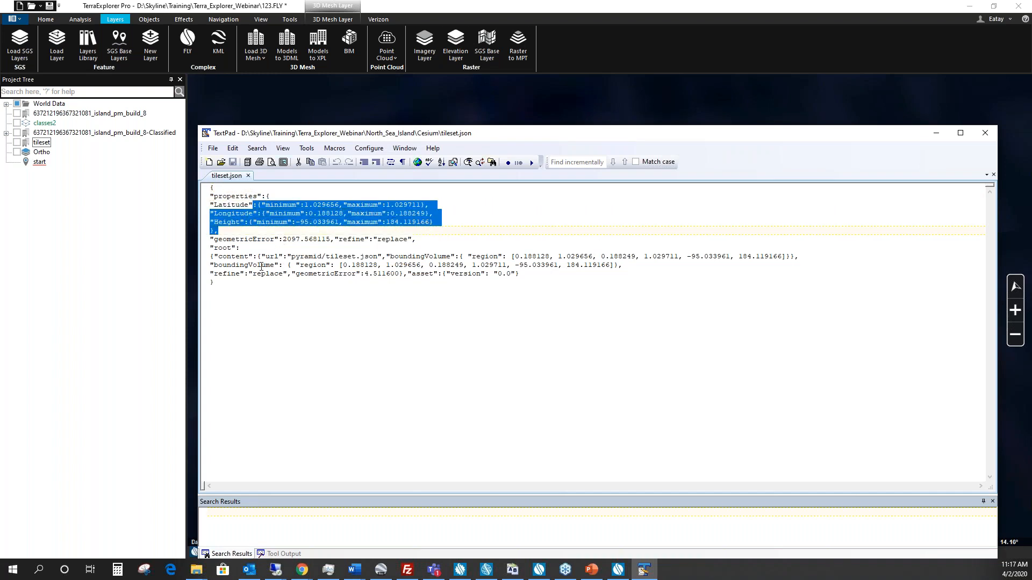
pyautogui.moveTo(252, 239); pyautogui.dragTo(386, 274)
pyautogui.click(475, 313)
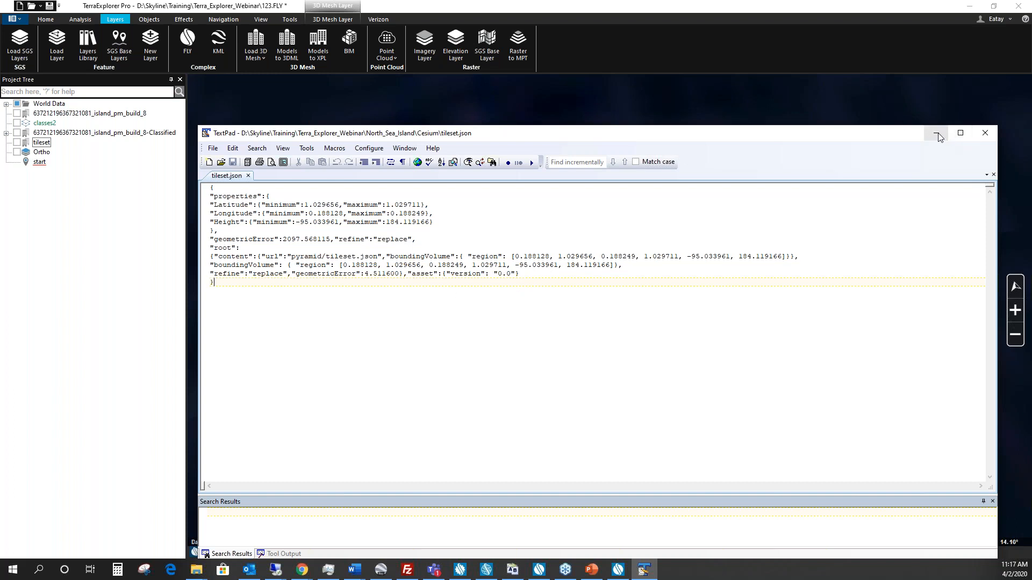
pyautogui.click(987, 134)
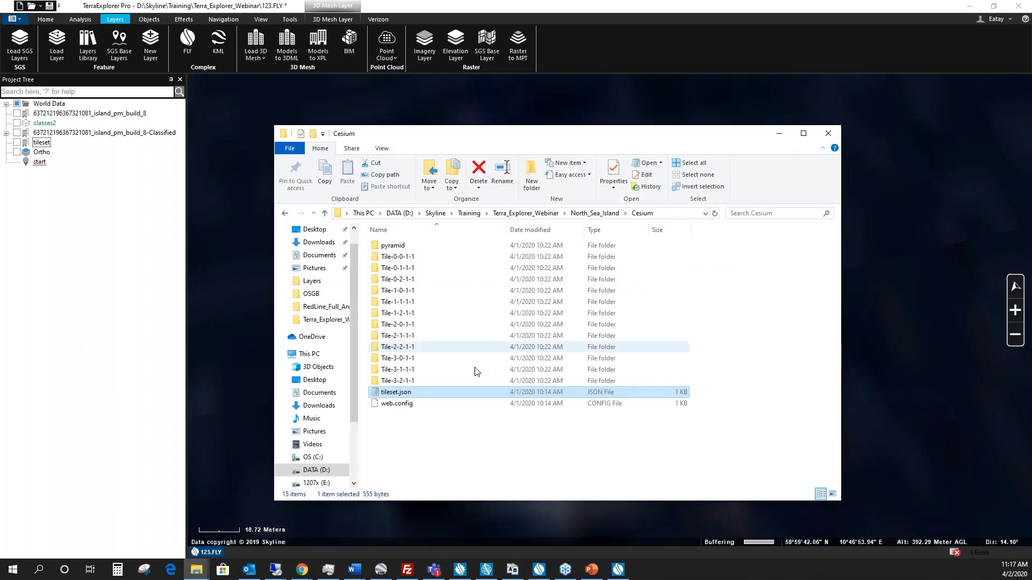
# Review the tile folders in the Cesium folder, go back to North_Sea_Island and return to the conversion.
pyautogui.moveTo(715, 259); pyautogui.dragTo(492, 379)
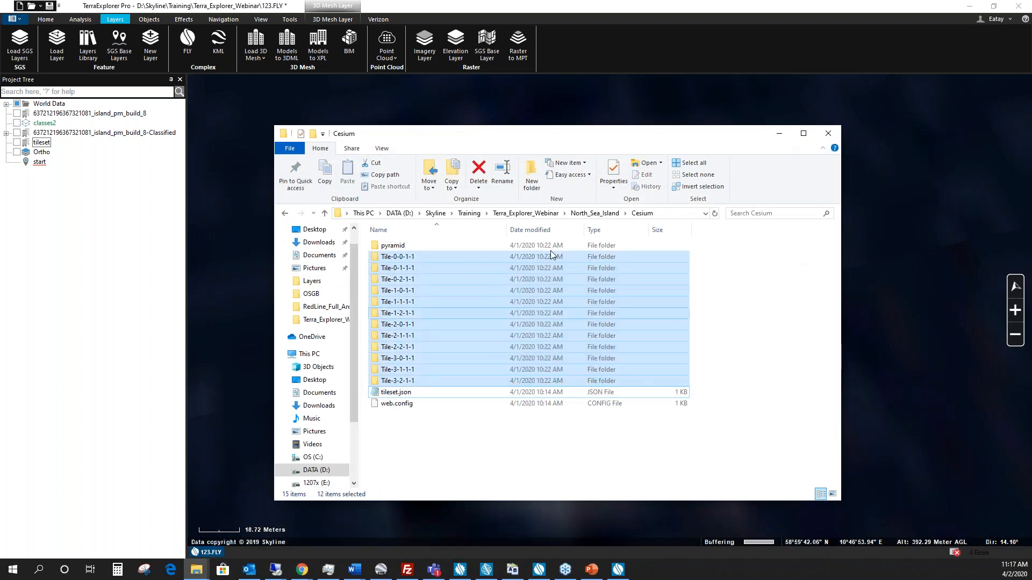
pyautogui.click(595, 214)
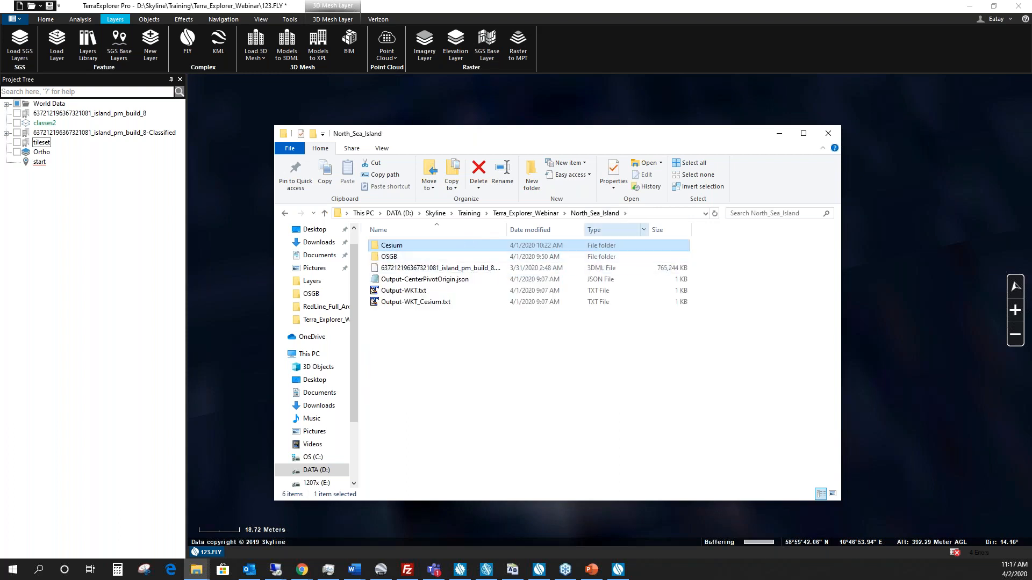
pyautogui.click(775, 134)
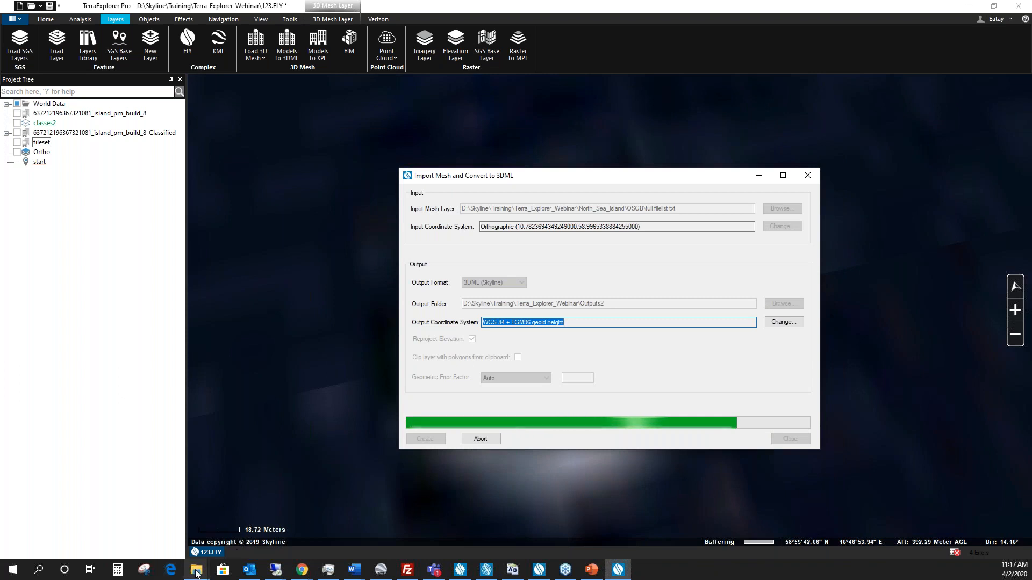
# Check the 3DML file in the North_Sea_Island folder, widening the name column to read its full name.
pyautogui.moveTo(197, 574)
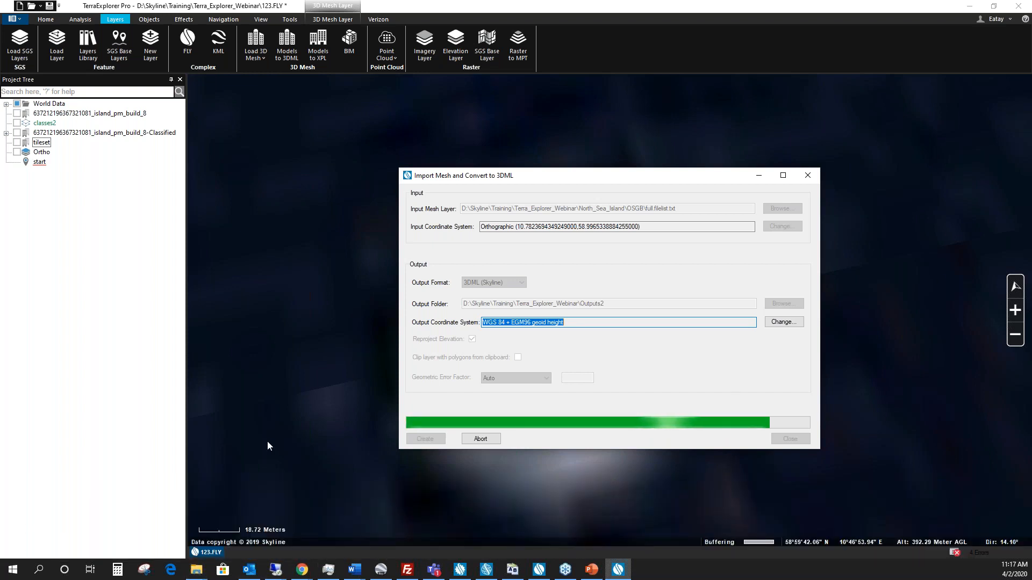
pyautogui.click(196, 569)
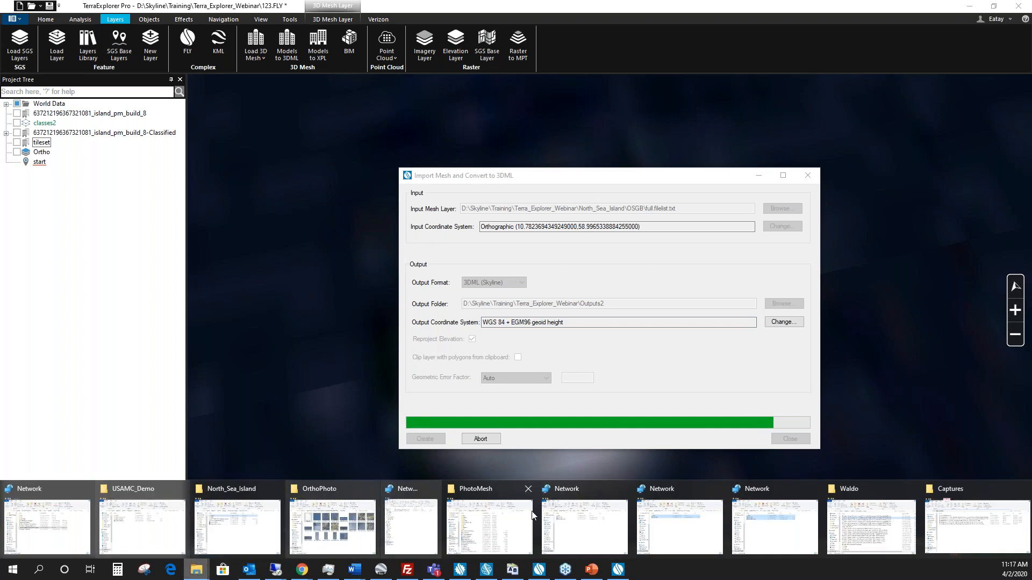
pyautogui.click(249, 540)
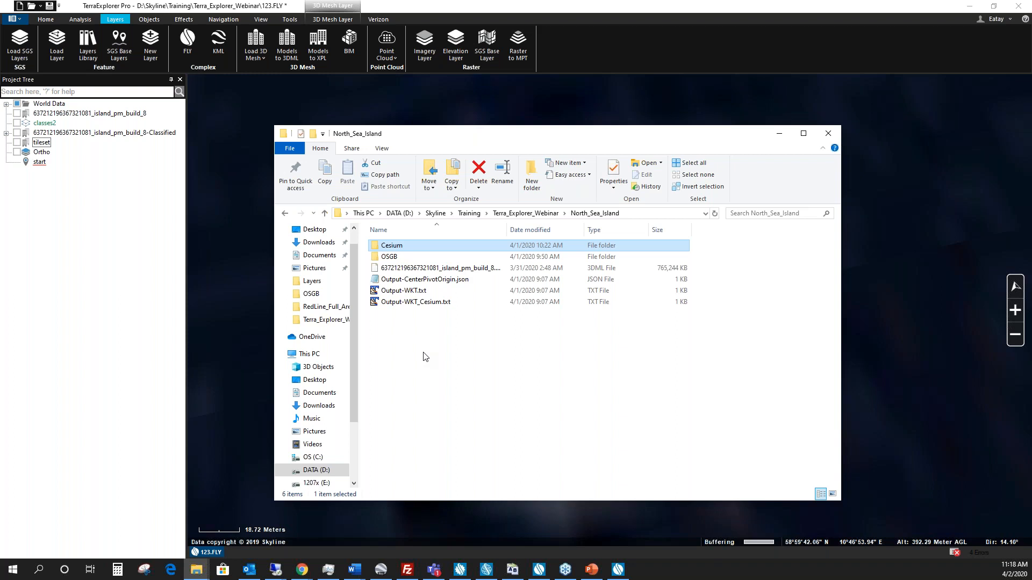
pyautogui.click(461, 268)
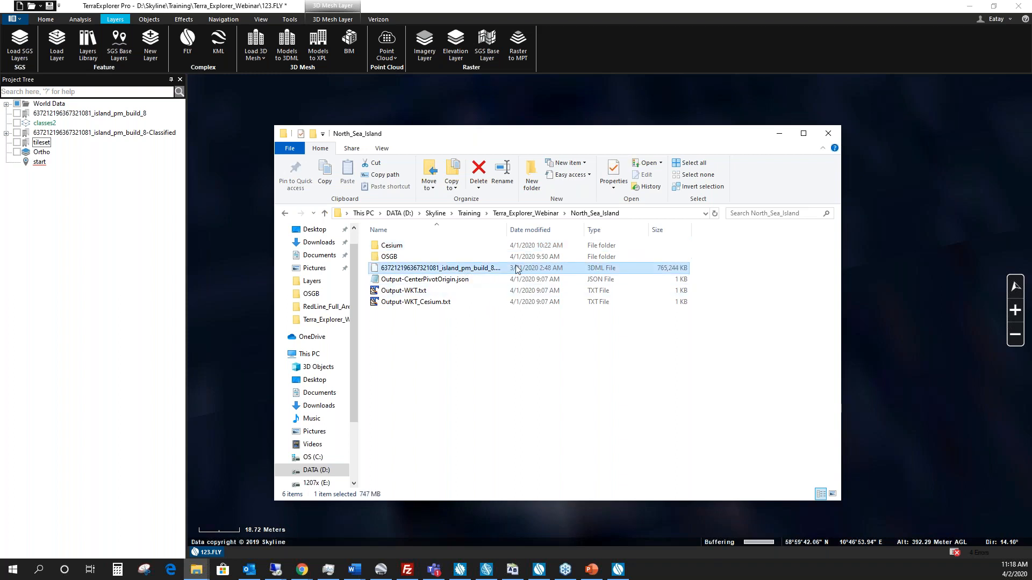
pyautogui.moveTo(507, 233); pyautogui.dragTo(548, 233)
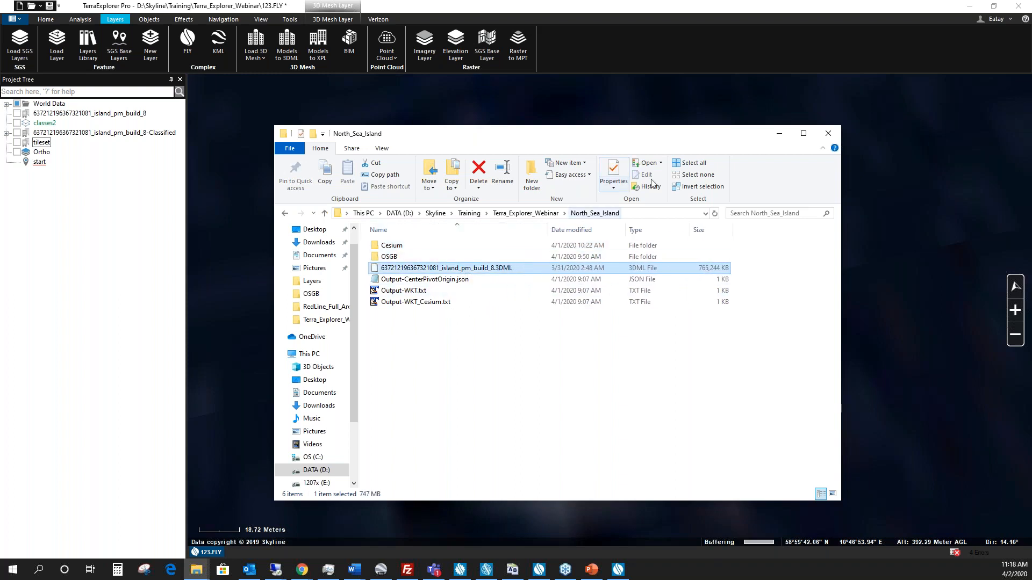
pyautogui.click(779, 136)
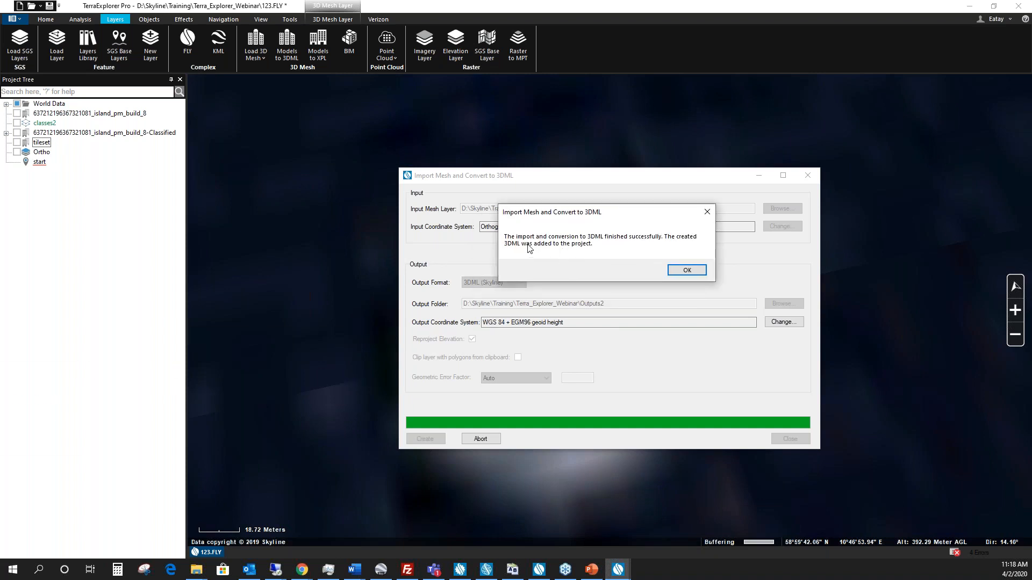
# Acknowledge the finished conversion and inspect the full.filelist mesh layer around the island's lighthouse buildings.
pyautogui.click(686, 270)
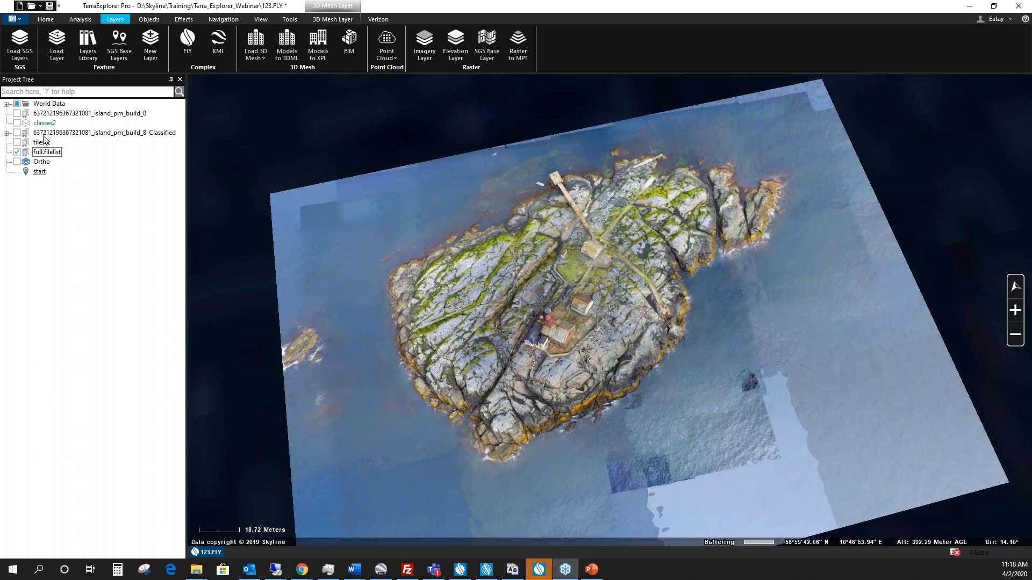
pyautogui.click(47, 152)
pyautogui.scroll(3, 558, 359)
pyautogui.moveTo(570, 282); pyautogui.dragTo(550, 368, button='middle')
pyautogui.moveTo(509, 311); pyautogui.dragTo(544, 344)
pyautogui.moveTo(545, 344); pyautogui.dragTo(532, 360, button='middle')
pyautogui.moveTo(533, 360); pyautogui.dragTo(672, 337)
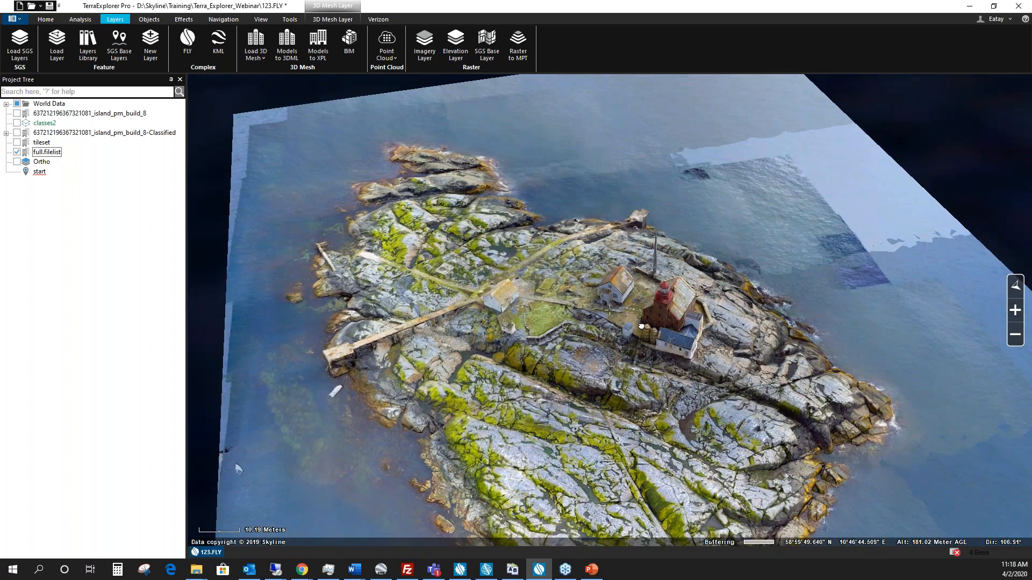
pyautogui.scroll(3, 591, 330)
pyautogui.moveTo(639, 301); pyautogui.dragTo(533, 251, button='middle')
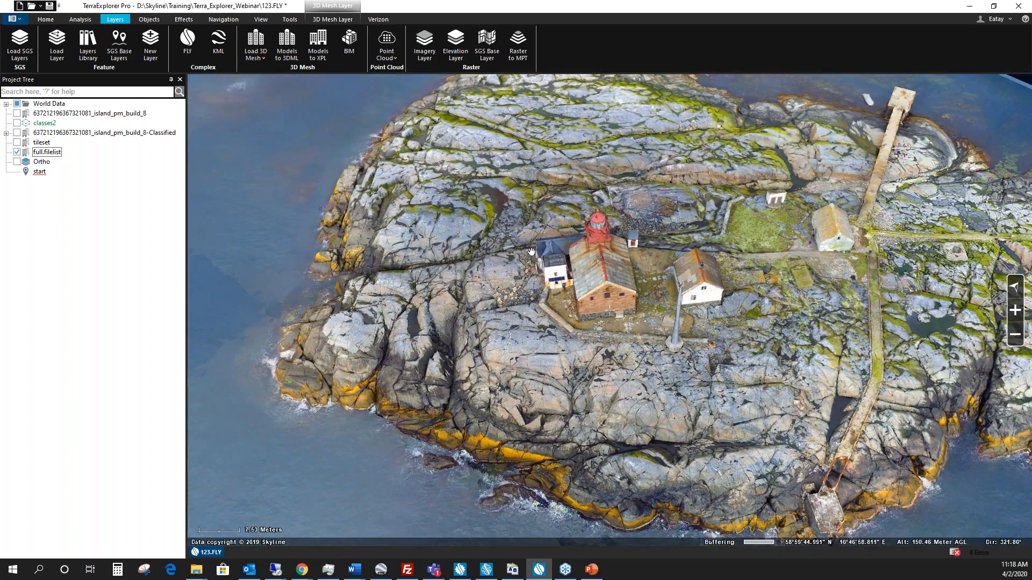
# Select the full.filelist mesh layer for mesh editing and examine the island's lighthouse, the surrounding houses and the horn mast.
pyautogui.click(46, 152)
pyautogui.click(345, 21)
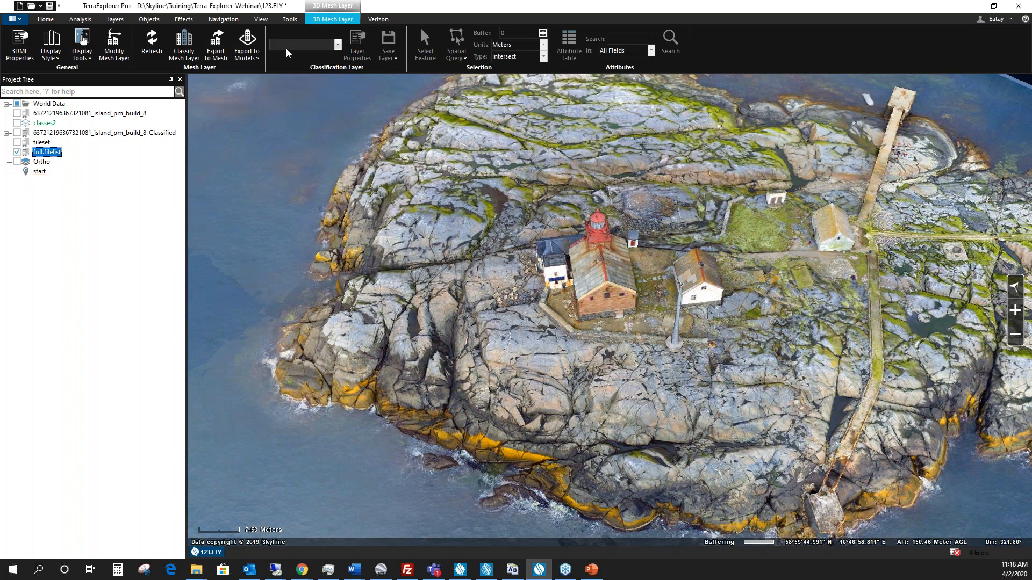
pyautogui.scroll(-3, 642, 304)
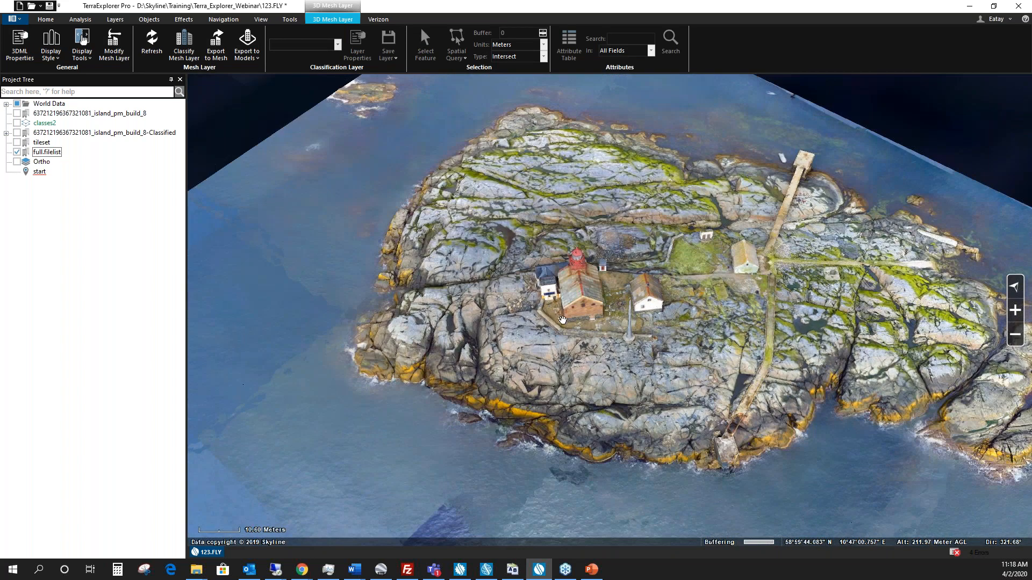
pyautogui.moveTo(565, 335); pyautogui.dragTo(596, 330, button='middle')
pyautogui.scroll(1, 597, 329)
pyautogui.scroll(3, 598, 329)
pyautogui.moveTo(597, 329); pyautogui.dragTo(560, 335)
pyautogui.moveTo(560, 334); pyautogui.dragTo(610, 389, button='middle')
pyautogui.moveTo(633, 349); pyautogui.dragTo(612, 357)
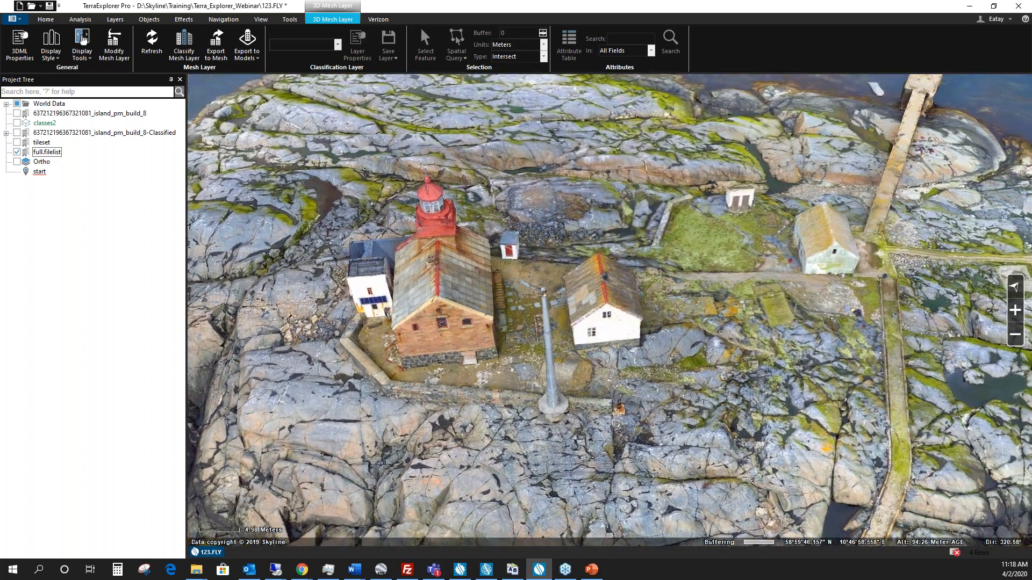
pyautogui.moveTo(612, 357); pyautogui.dragTo(664, 360, button='middle')
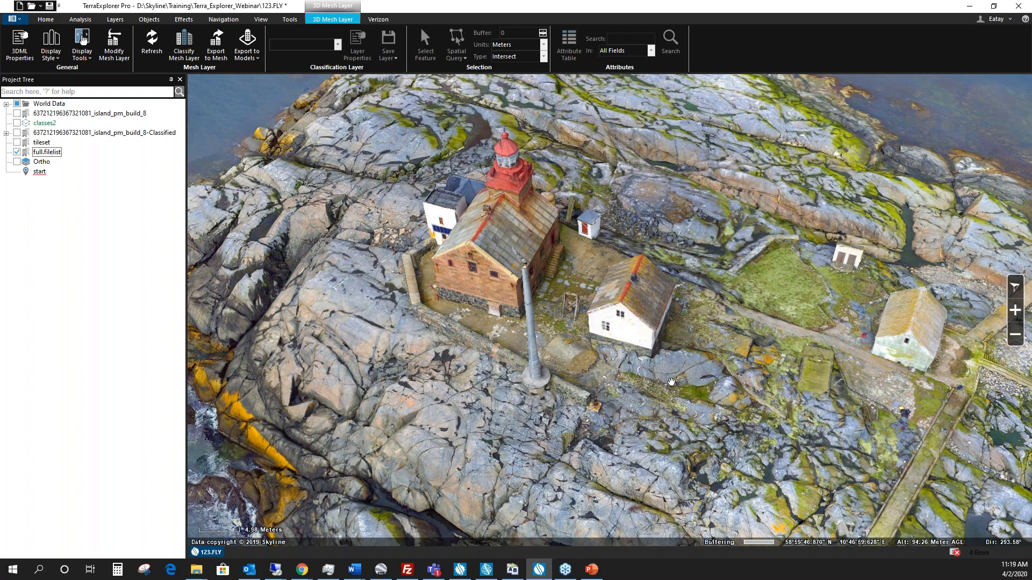
pyautogui.moveTo(629, 358); pyautogui.dragTo(602, 357)
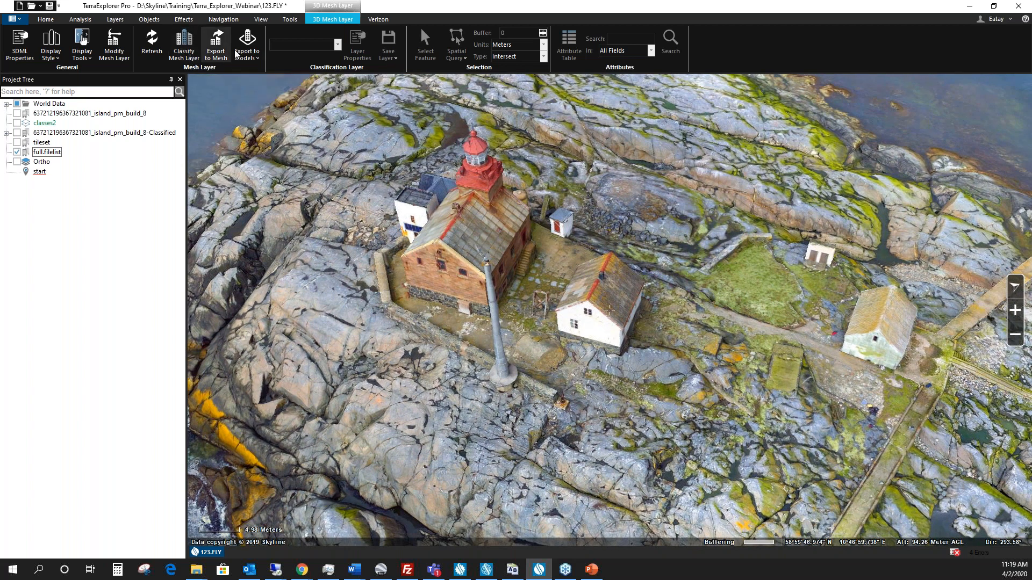
# Flatten the small white house beside the lighthouse in full.filelist by outlining its footprint with a four-point Modify Mesh Layer polygon.
pyautogui.click(114, 50)
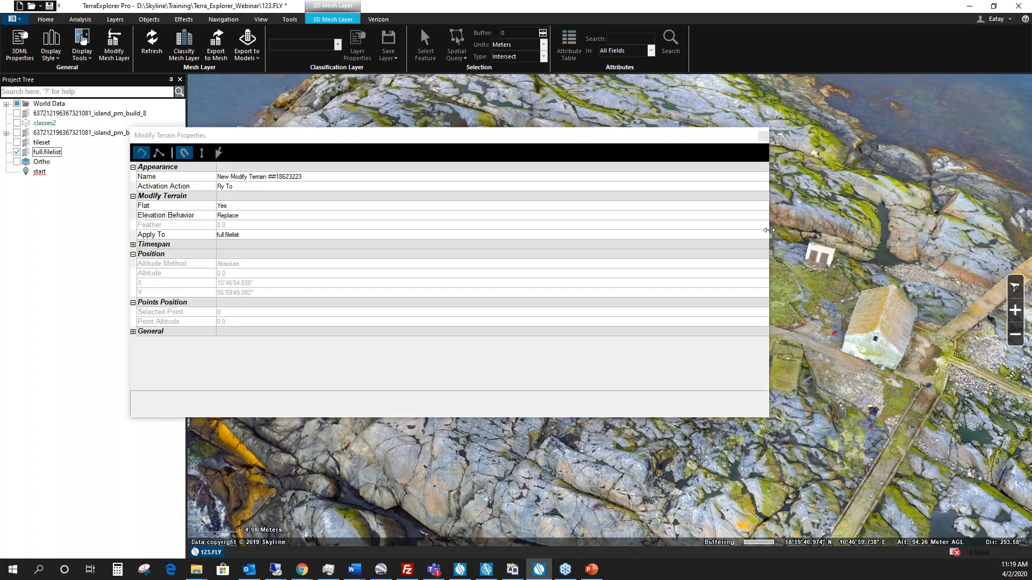
pyautogui.moveTo(770, 230); pyautogui.dragTo(350, 216)
pyautogui.moveTo(262, 139); pyautogui.dragTo(184, 122)
pyautogui.moveTo(603, 394); pyautogui.dragTo(540, 263, button='middle')
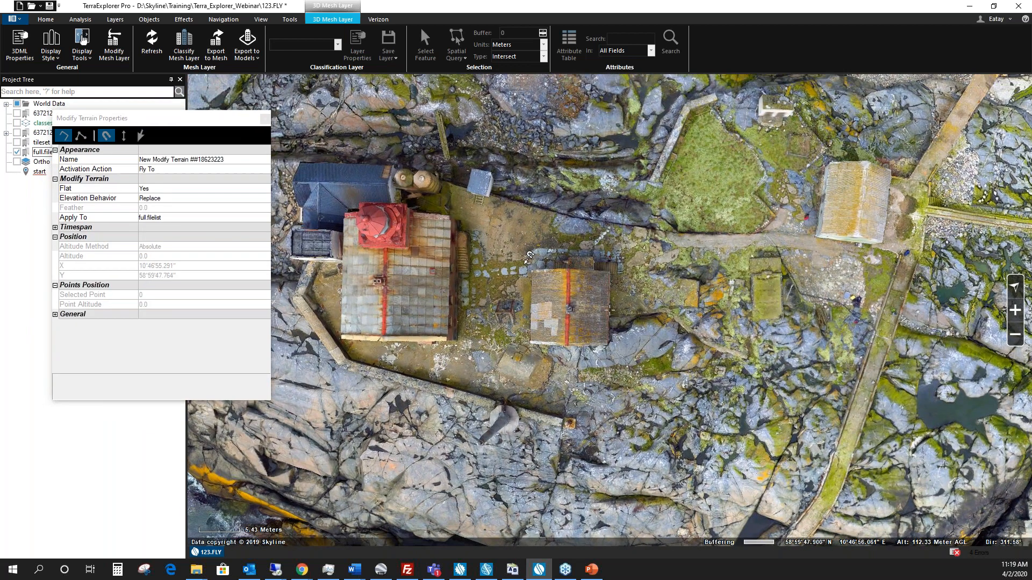
pyautogui.click(528, 257)
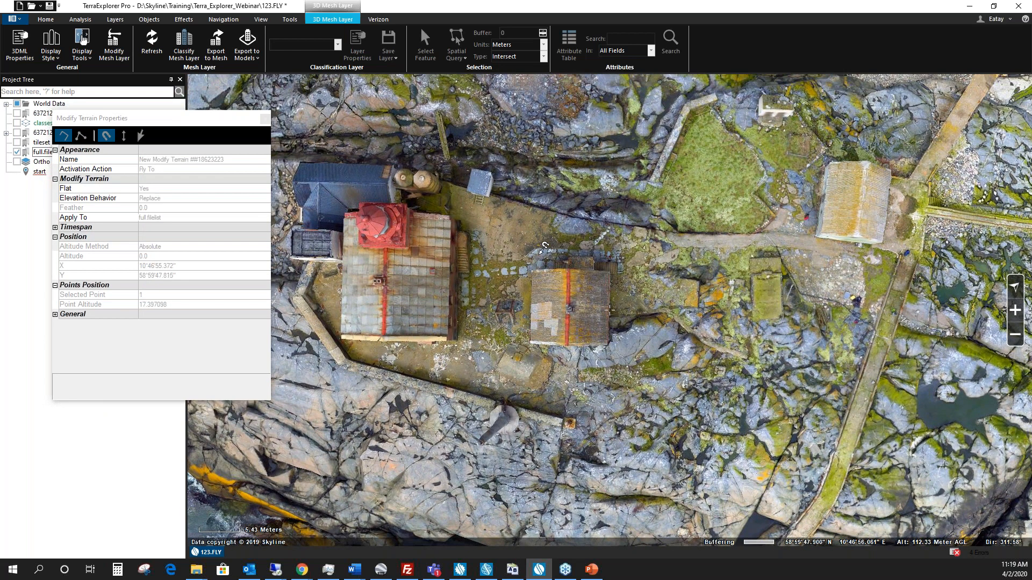
pyautogui.click(622, 257)
pyautogui.click(618, 356)
pyautogui.click(521, 352)
pyautogui.rightClick(520, 352)
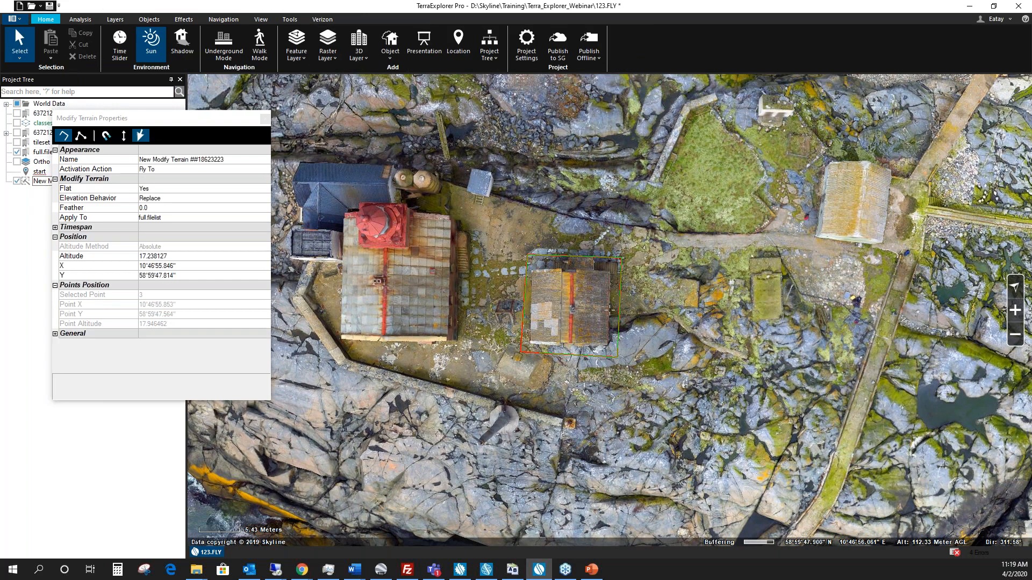
# Inspect the flattened house footprint, close the terrain modification's properties and turn the modification off.
pyautogui.moveTo(610, 310); pyautogui.dragTo(590, 339, button='middle')
pyautogui.scroll(3, 590, 301)
pyautogui.moveTo(590, 301)
pyautogui.mouseDown(button='middle')
pyautogui.moveTo(568, 317)
pyautogui.moveTo(511, 314)
pyautogui.moveTo(473, 327)
pyautogui.moveTo(586, 295)
pyautogui.moveTo(649, 183)
pyautogui.mouseUp(button='middle')
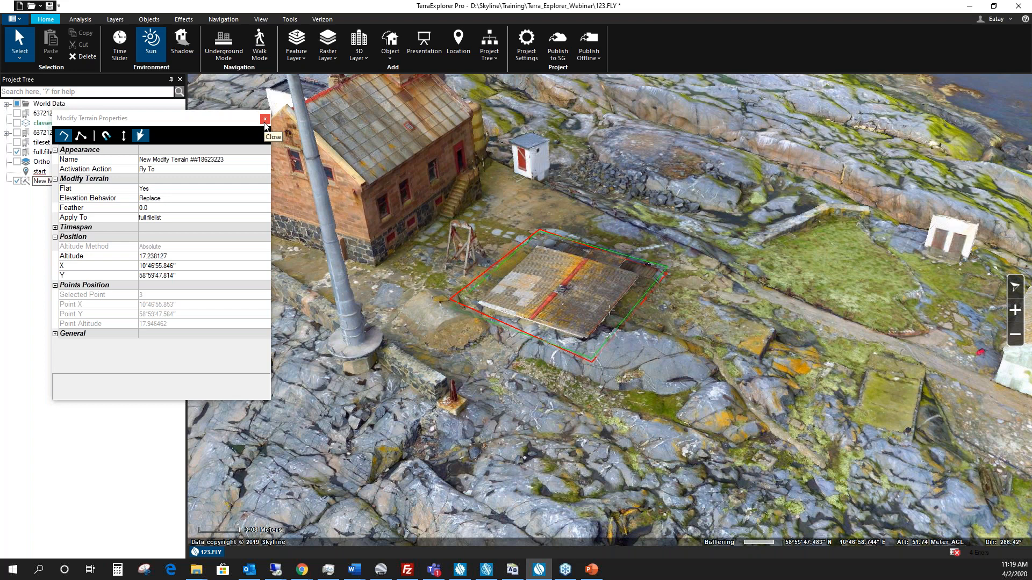
pyautogui.click(265, 121)
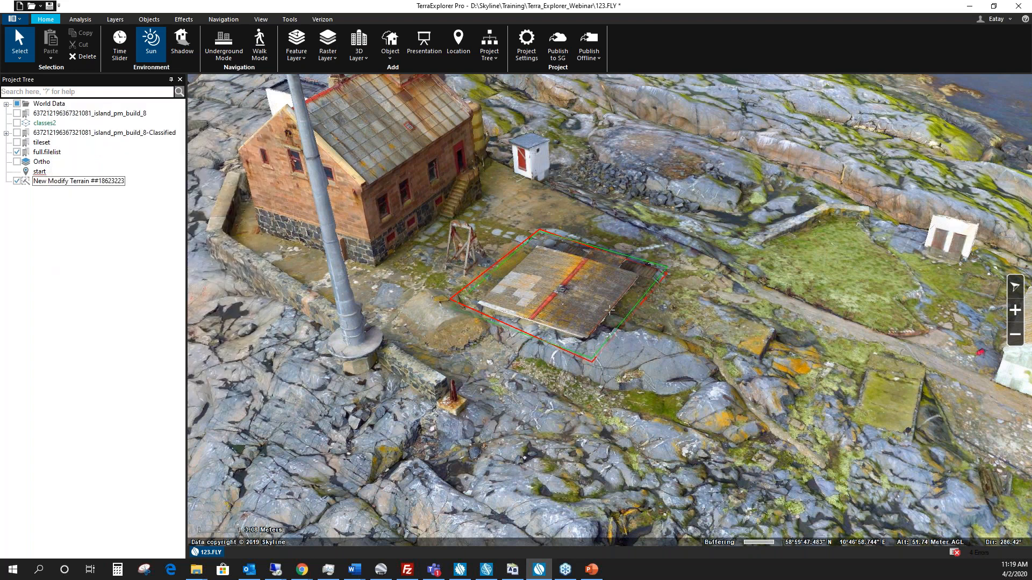
pyautogui.click(16, 181)
pyautogui.moveTo(589, 294); pyautogui.dragTo(595, 328, button='middle')
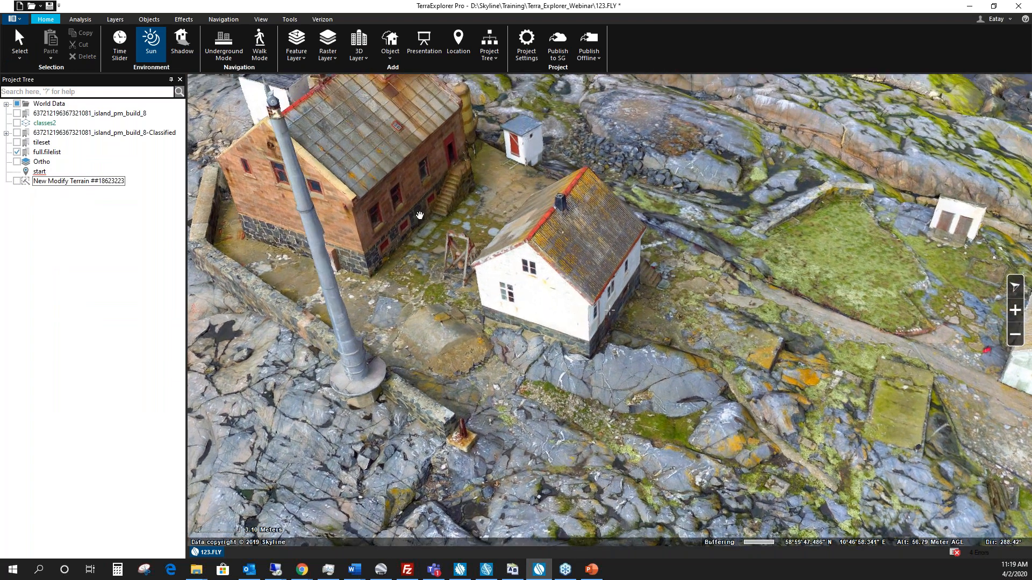
# Display the Ortho and classes2 layers in place of the full.filelist mesh.
pyautogui.click(17, 161)
pyautogui.click(17, 153)
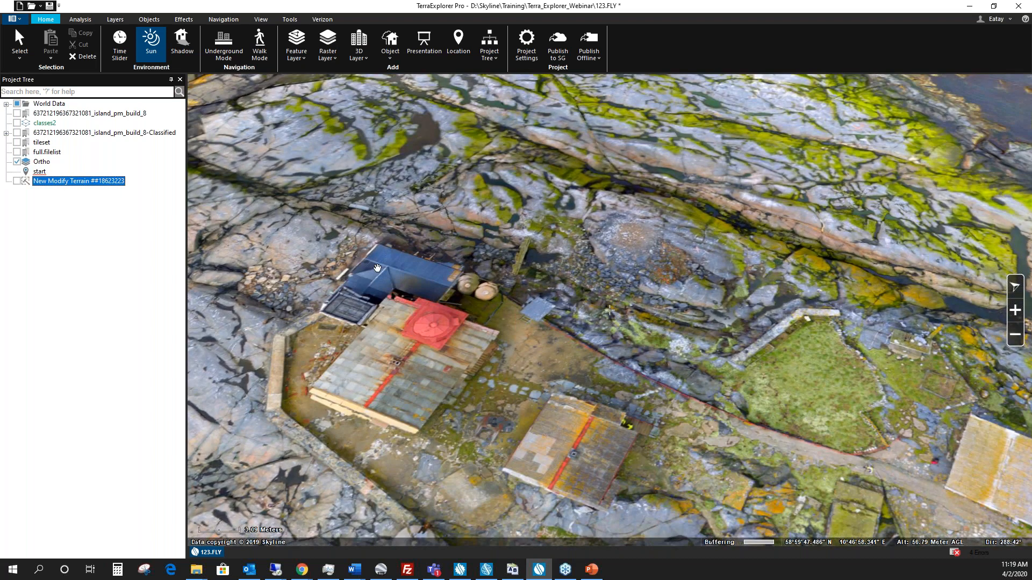
pyautogui.click(17, 124)
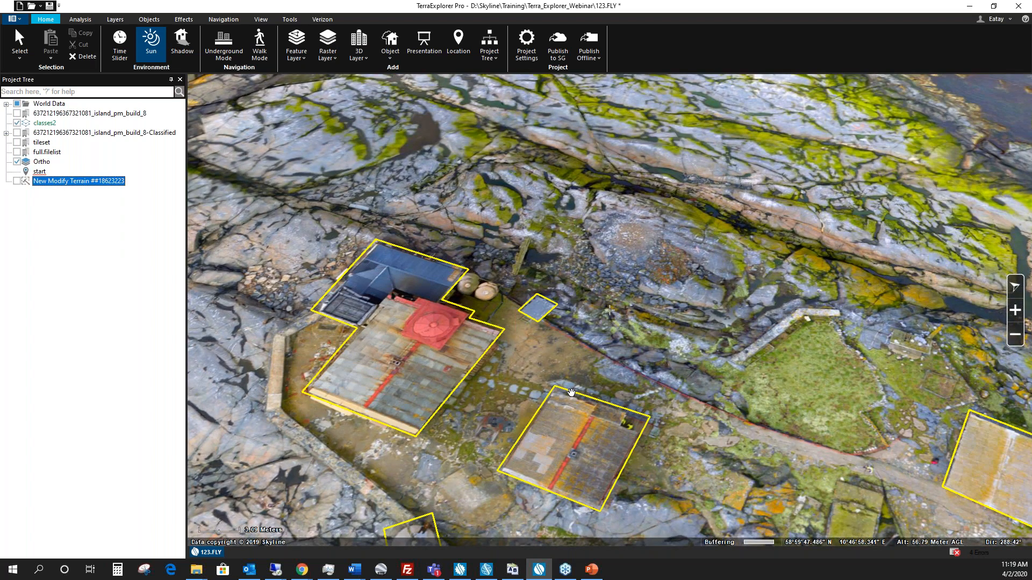
# Examine the classes2 building outlines across the whole island over the orthophoto.
pyautogui.scroll(-3, 570, 393)
pyautogui.moveTo(571, 393); pyautogui.dragTo(536, 340)
pyautogui.scroll(-5, 631, 351)
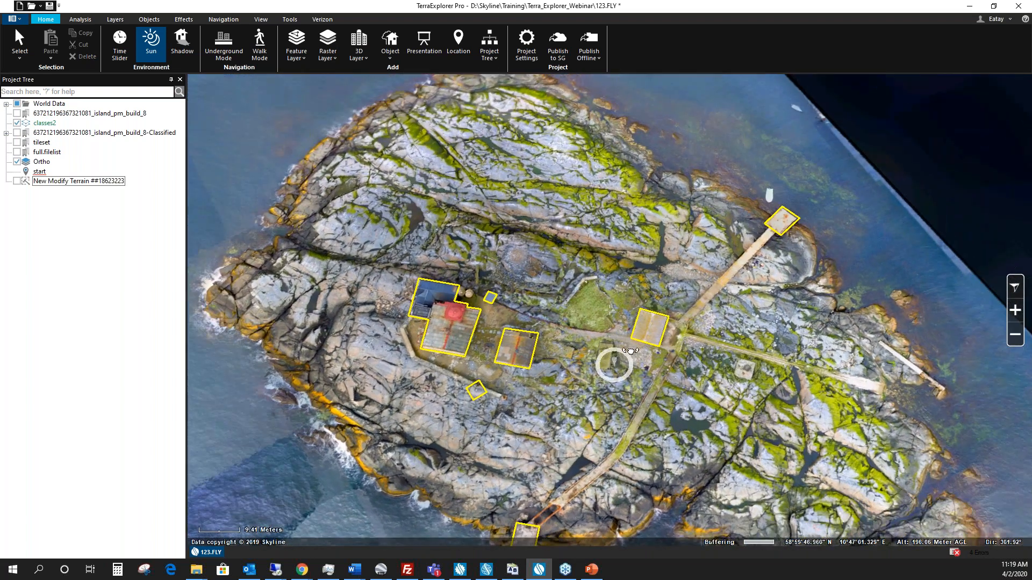
pyautogui.moveTo(630, 350); pyautogui.dragTo(621, 359, button='middle')
pyautogui.moveTo(621, 358); pyautogui.dragTo(593, 345)
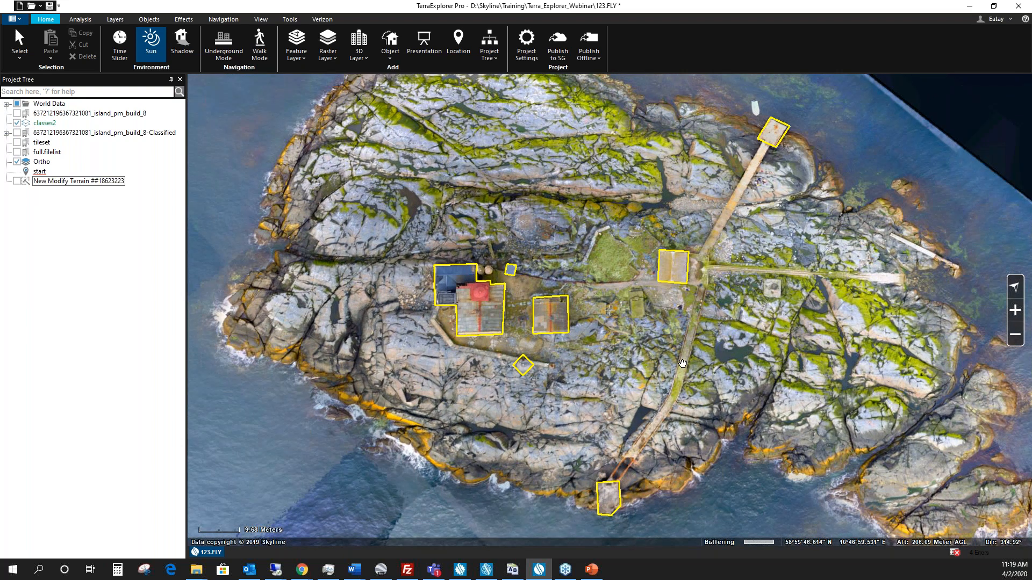
pyautogui.moveTo(681, 364); pyautogui.dragTo(663, 399)
pyautogui.moveTo(663, 397); pyautogui.dragTo(679, 392, button='middle')
pyautogui.moveTo(655, 383); pyautogui.dragTo(661, 353)
pyautogui.moveTo(661, 353); pyautogui.dragTo(661, 344, button='middle')
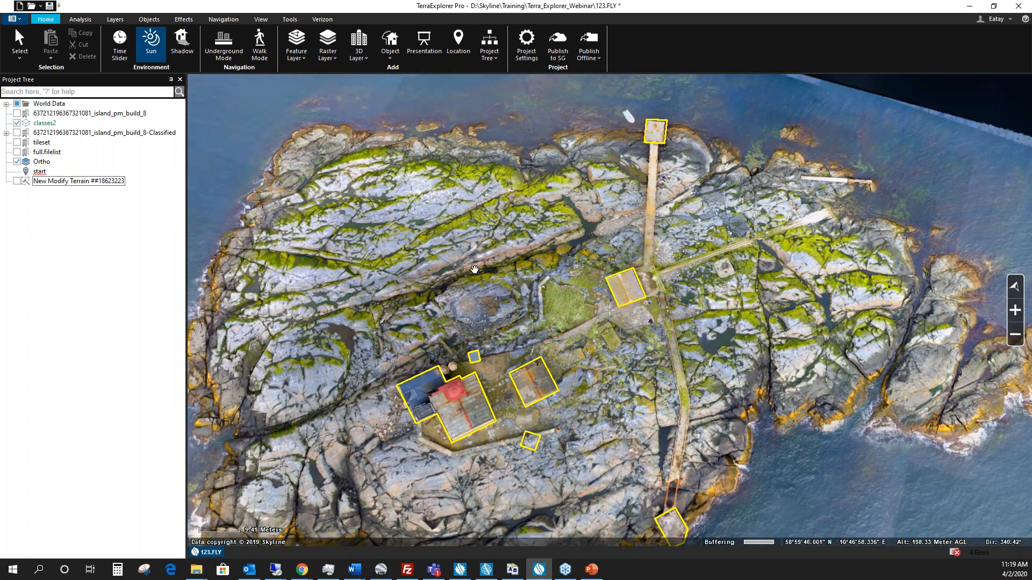
# Check the Type and Name attributes of the classes2 polygons for the outhouse, lighthouse building and horn, and close the properties.
pyautogui.click(22, 39)
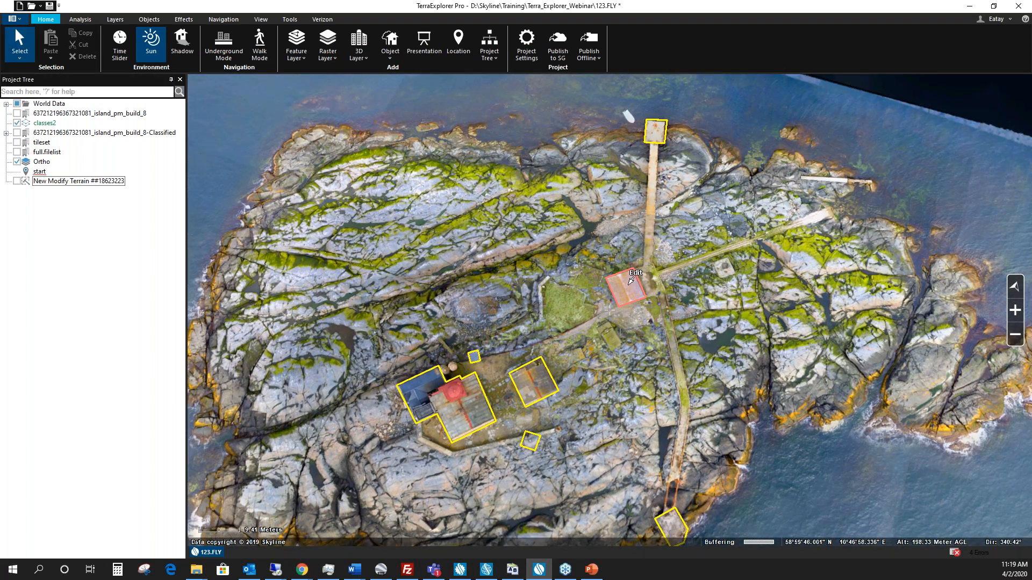
pyautogui.click(636, 280)
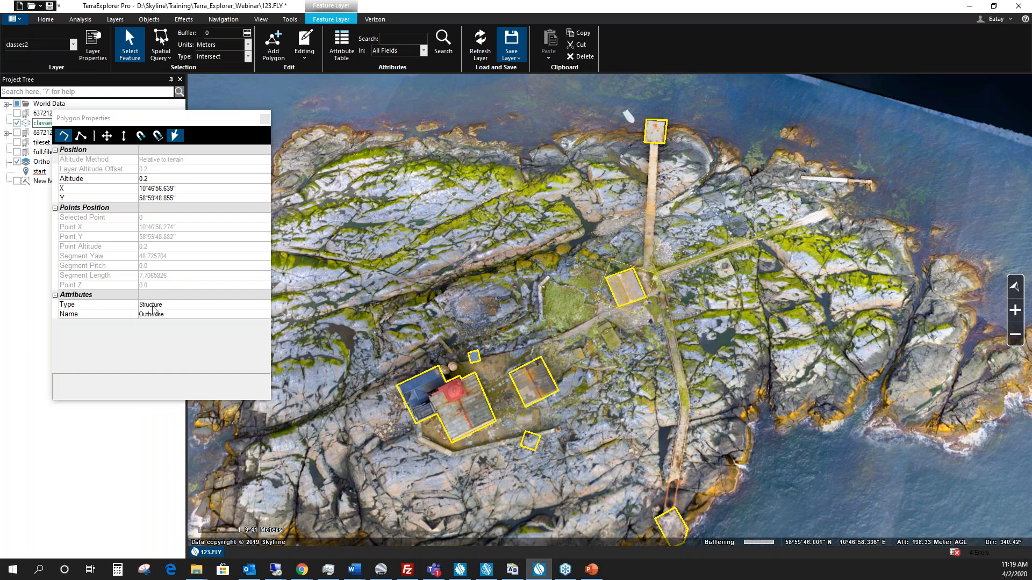
pyautogui.click(460, 397)
pyautogui.click(530, 440)
pyautogui.moveTo(563, 429); pyautogui.dragTo(565, 430, button='middle')
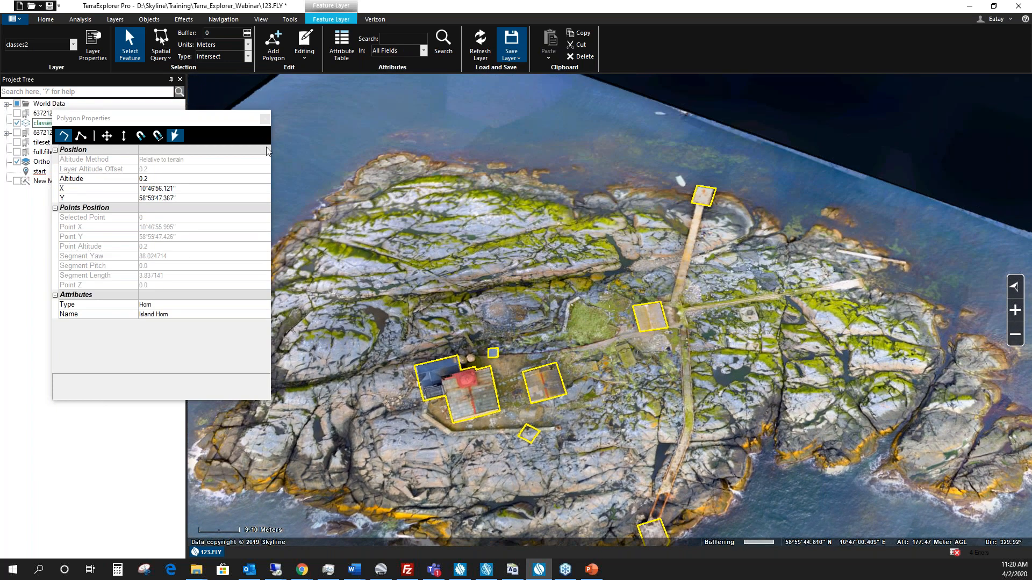
pyautogui.click(265, 119)
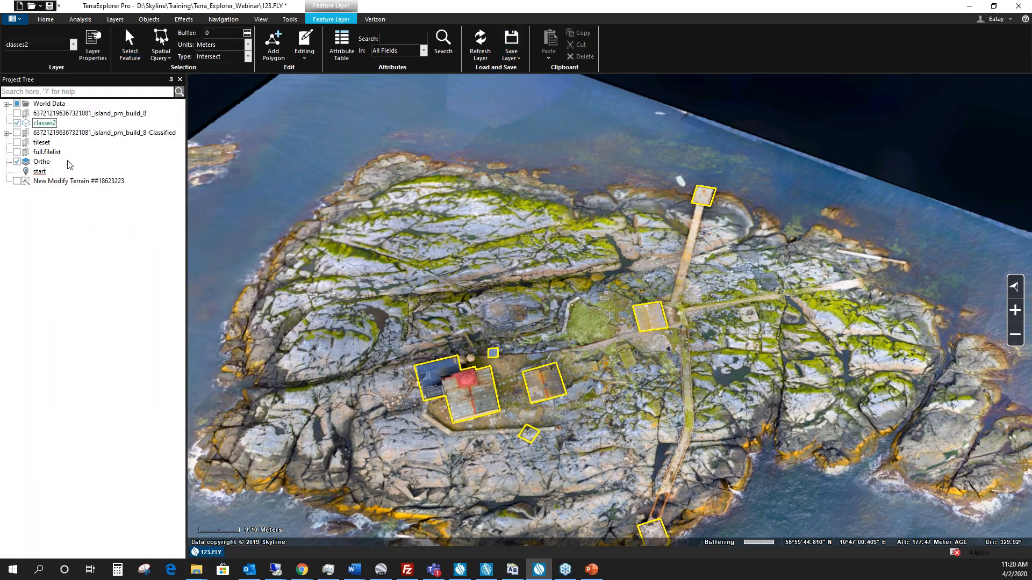
pyautogui.click(17, 113)
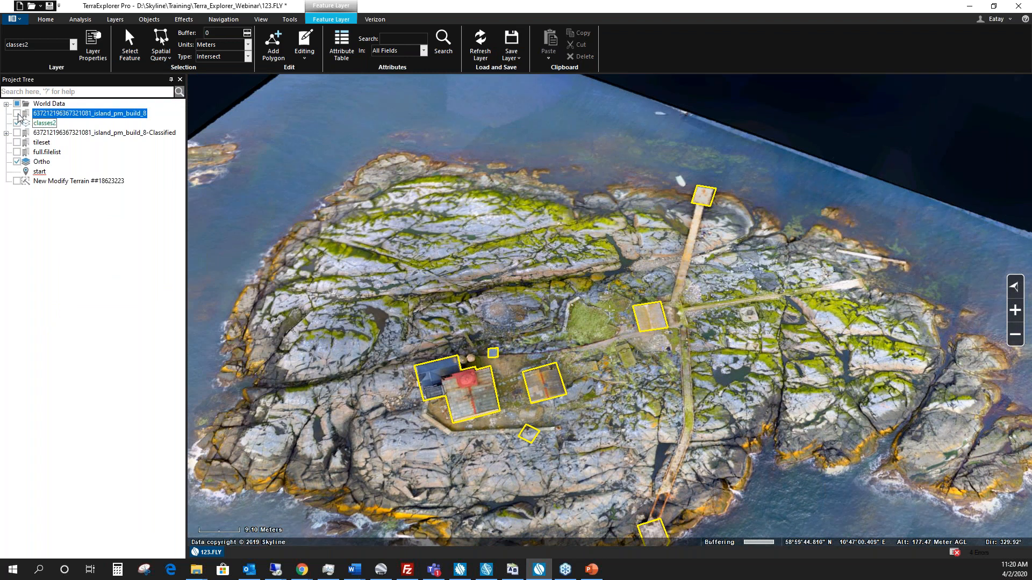
pyautogui.click(17, 123)
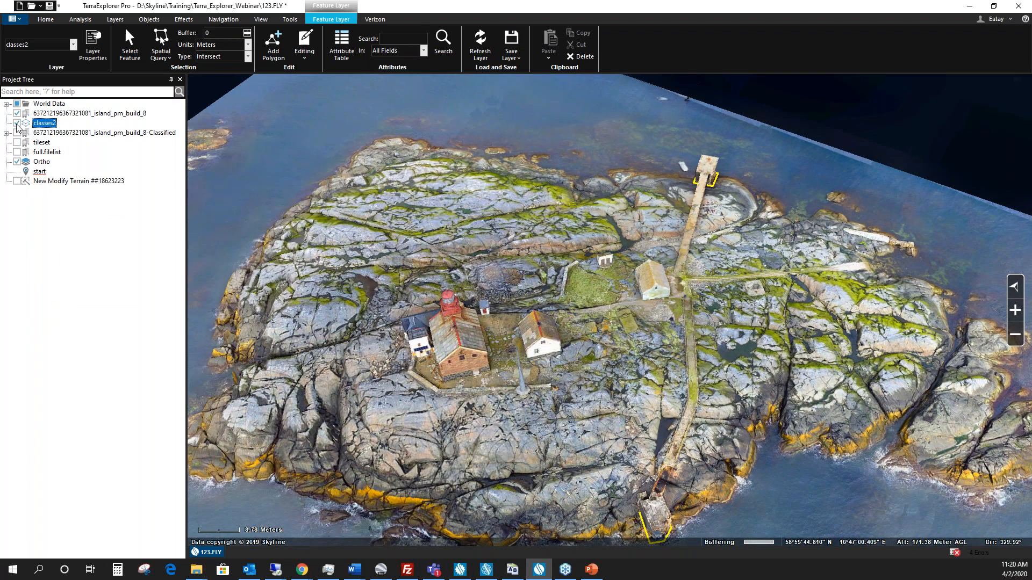
pyautogui.click(85, 114)
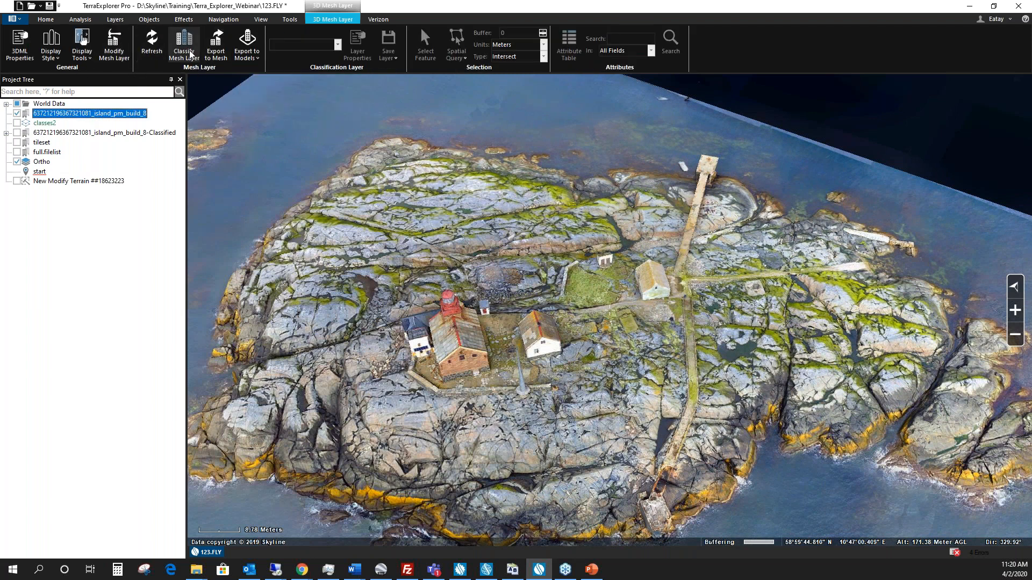
# Set up a Classify Mesh Layer run using classes2 and the Outputs2 output folder, and close it without creating the layer.
pyautogui.click(189, 50)
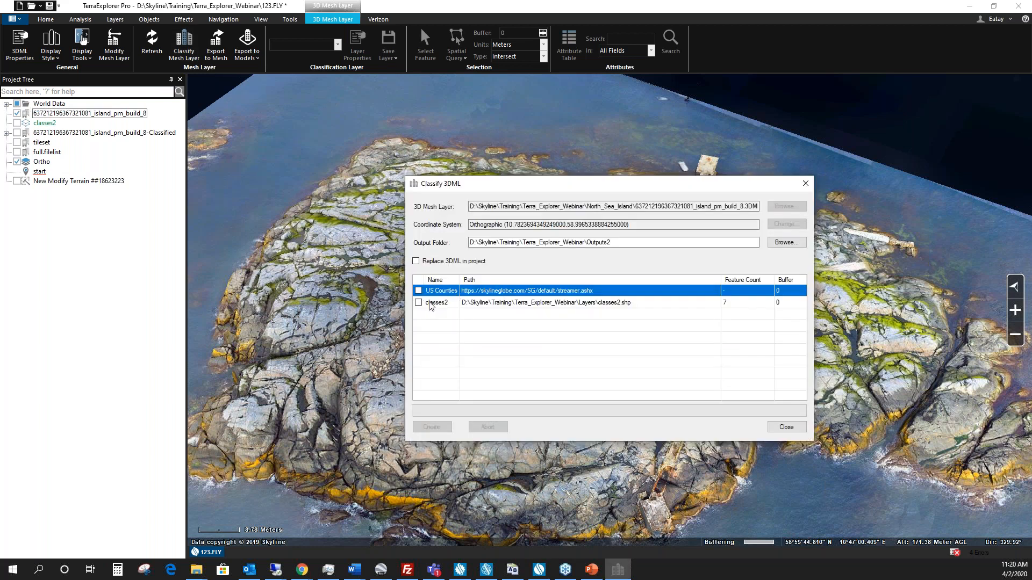
pyautogui.click(424, 304)
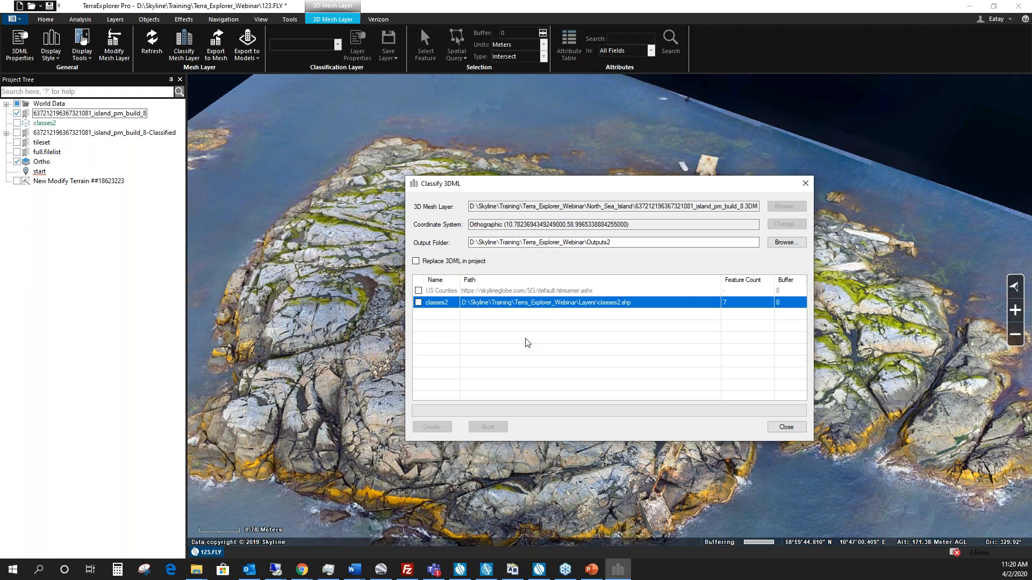
pyautogui.click(418, 302)
pyautogui.moveTo(617, 243); pyautogui.dragTo(580, 243)
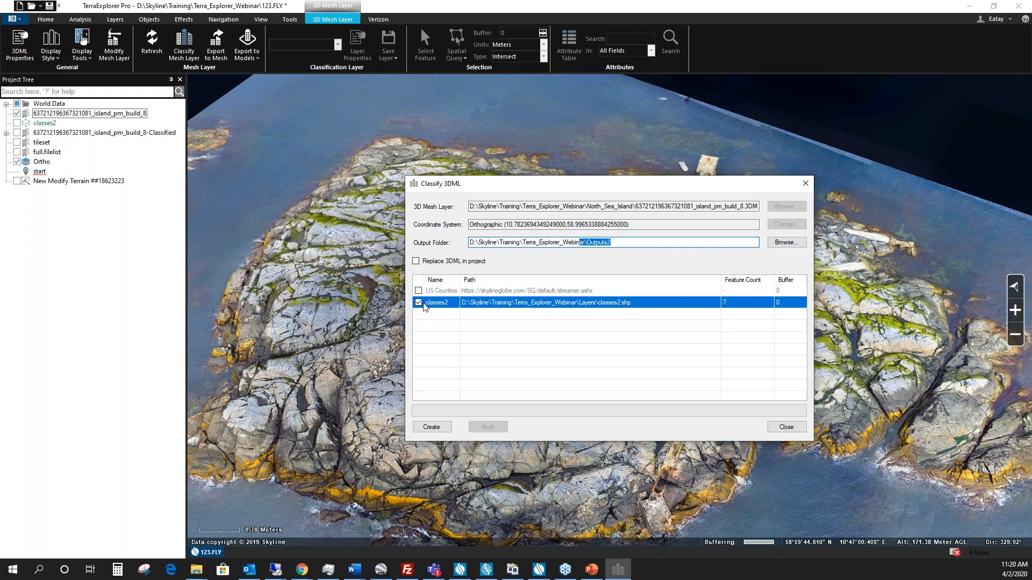
pyautogui.click(431, 426)
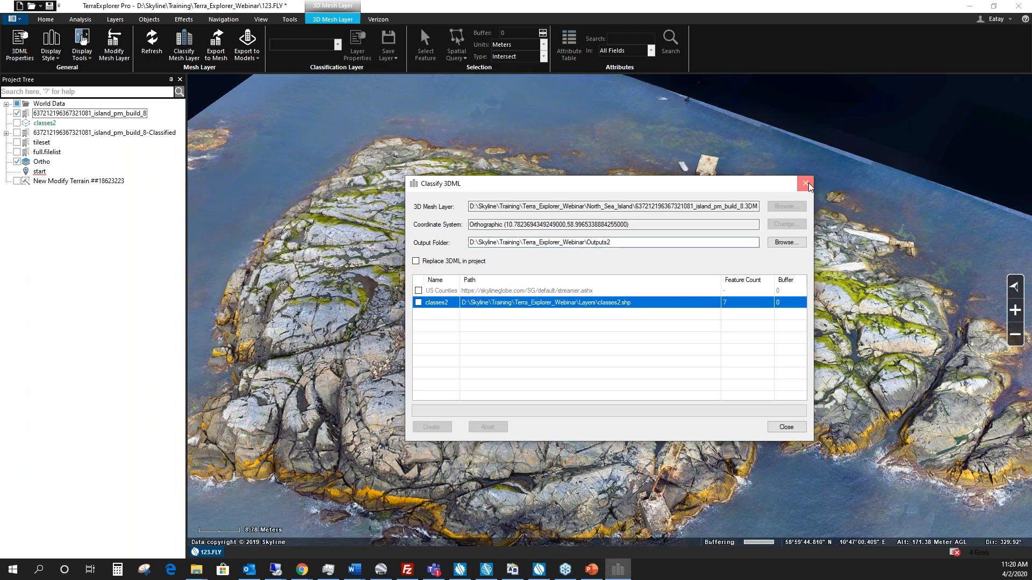
pyautogui.click(18, 114)
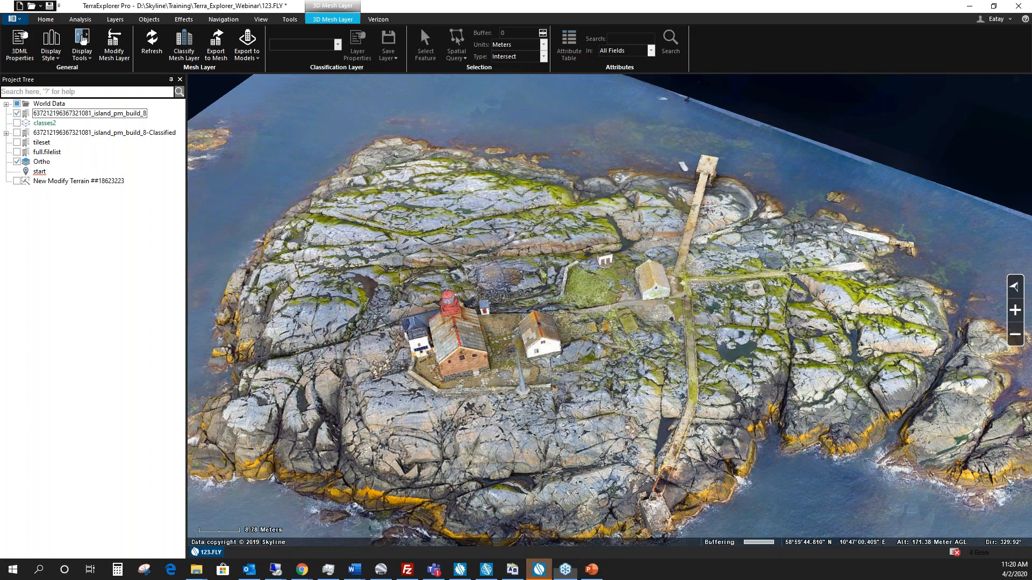
pyautogui.click(17, 133)
pyautogui.moveTo(522, 295)
pyautogui.mouseDown(button='middle')
pyautogui.moveTo(527, 318)
pyautogui.moveTo(548, 327)
pyautogui.moveTo(526, 283)
pyautogui.mouseUp(button='middle')
pyautogui.click(66, 133)
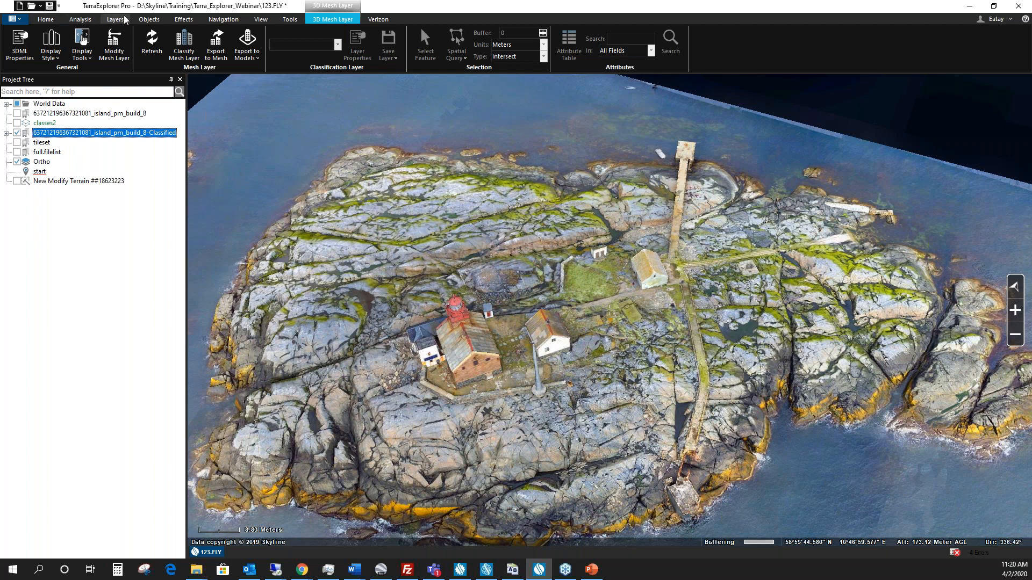
# Query the outhouse on the classified mesh for its attribute information and close the query results.
pyautogui.click(80, 20)
pyautogui.click(20, 43)
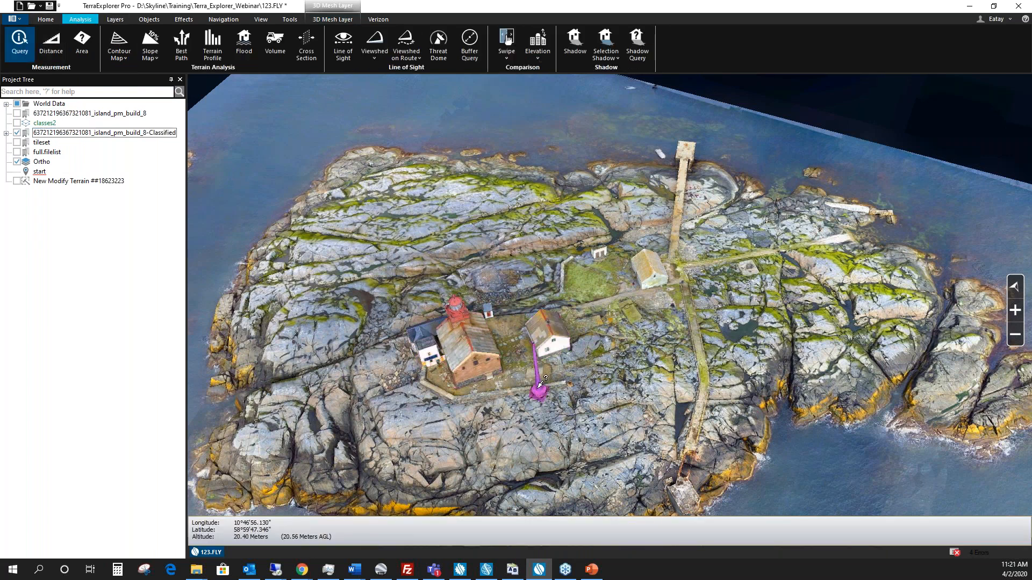
pyautogui.click(656, 261)
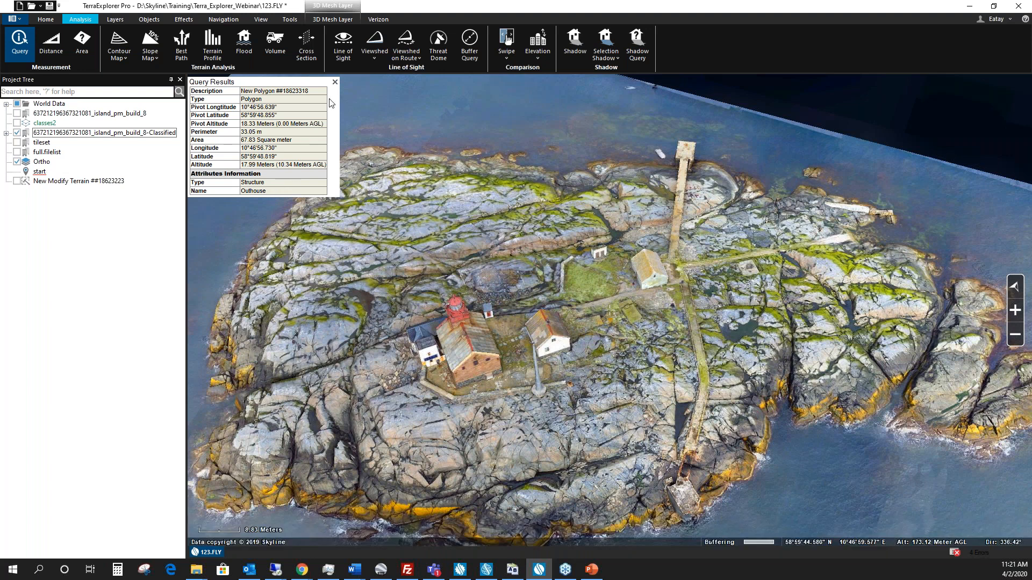
pyautogui.click(335, 83)
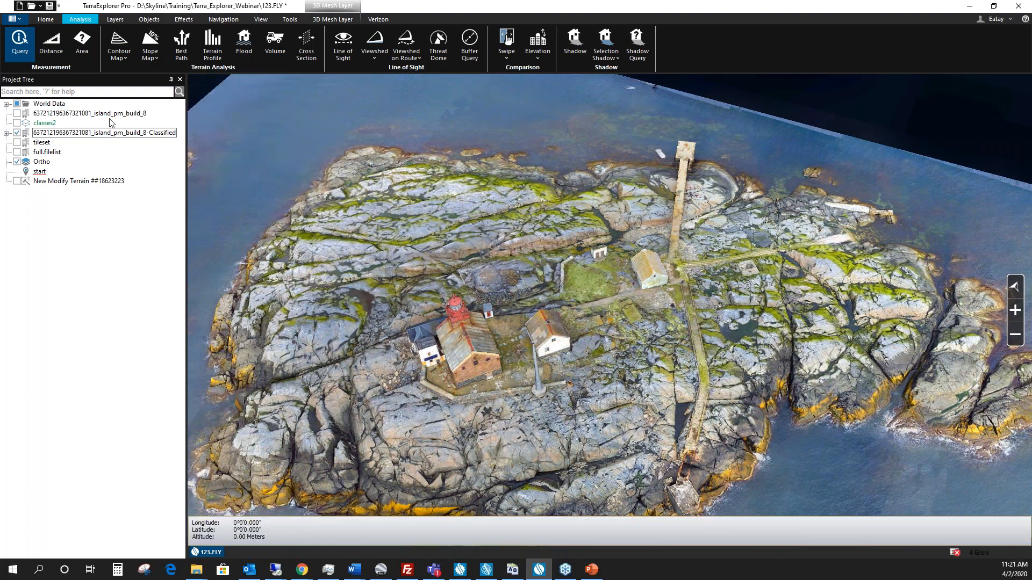
pyautogui.click(101, 134)
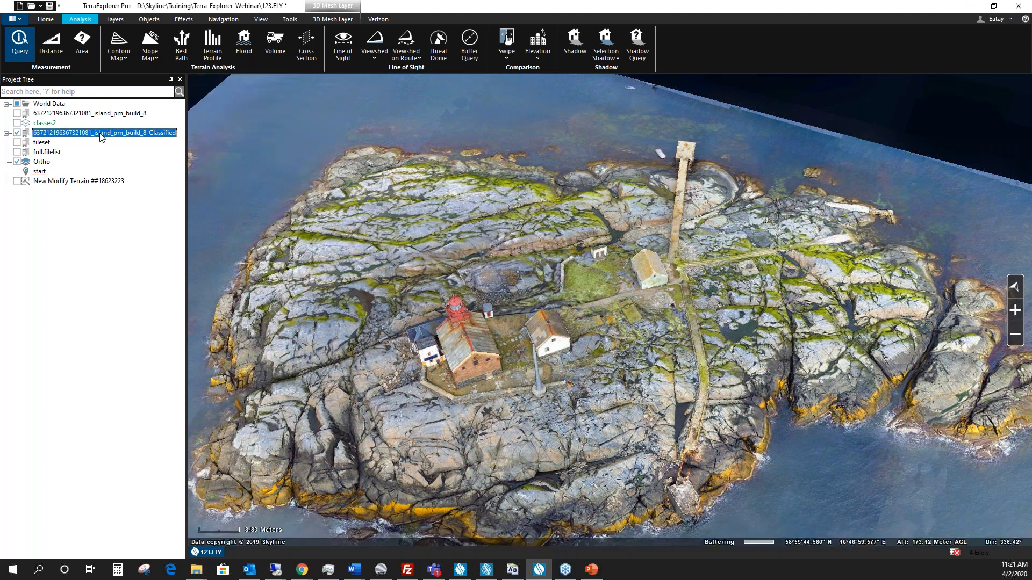
pyautogui.click(331, 20)
pyautogui.click(337, 45)
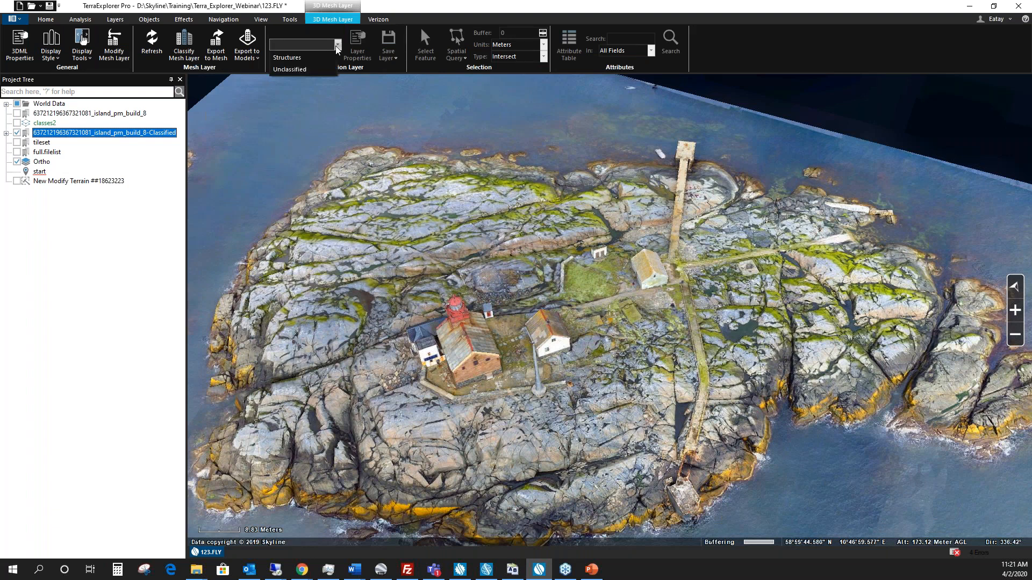
pyautogui.click(294, 57)
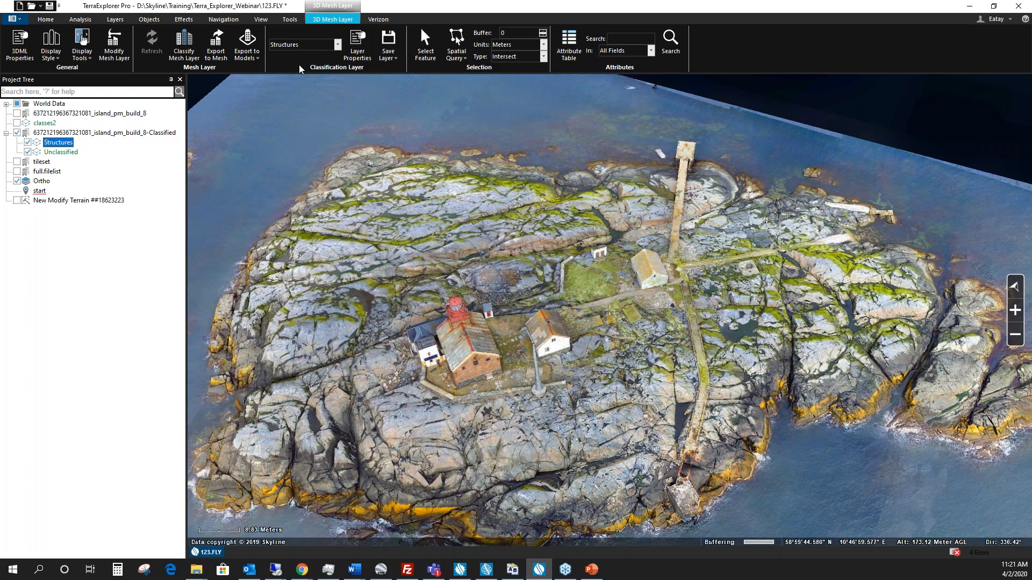
# Select the structures inside a spatial query polygon around the lighthouse buildings and review their records in the attribute table.
pyautogui.click(456, 43)
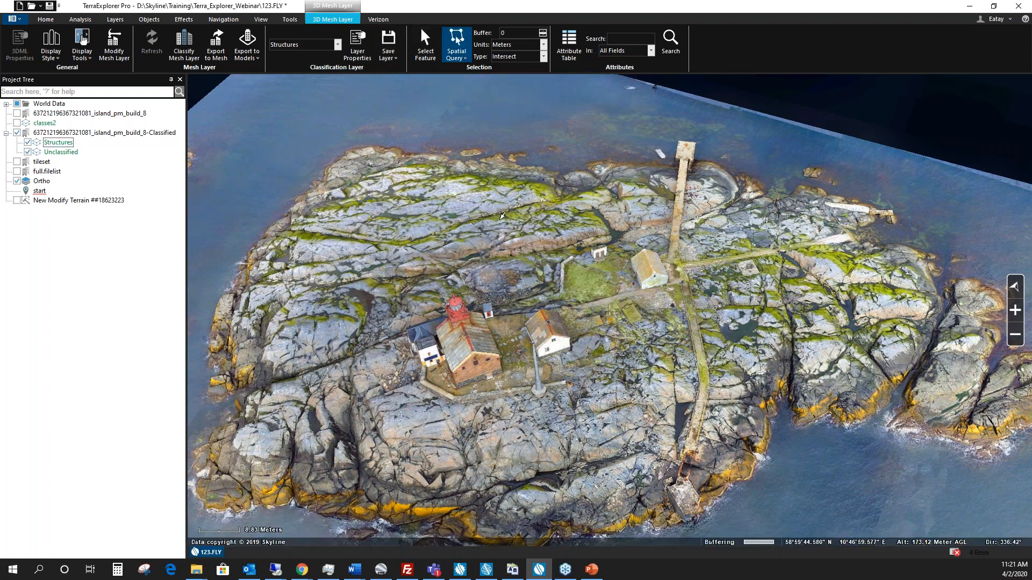
pyautogui.scroll(-2, 501, 219)
pyautogui.click(661, 249)
pyautogui.click(677, 329)
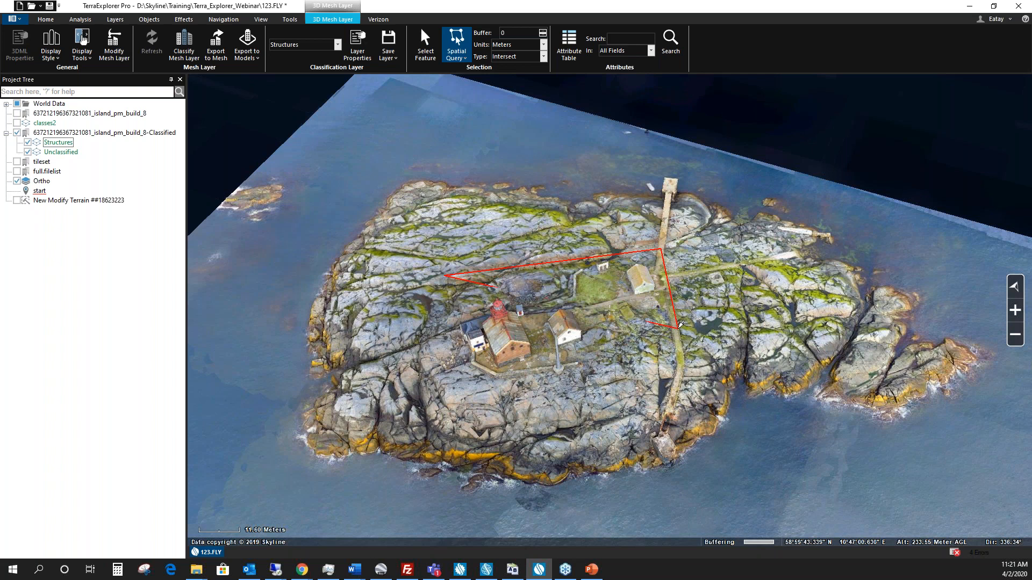
pyautogui.rightClick(463, 369)
pyautogui.moveTo(636, 321)
pyautogui.mouseDown(button='middle')
pyautogui.moveTo(599, 368)
pyautogui.moveTo(648, 372)
pyautogui.moveTo(647, 329)
pyautogui.mouseUp(button='middle')
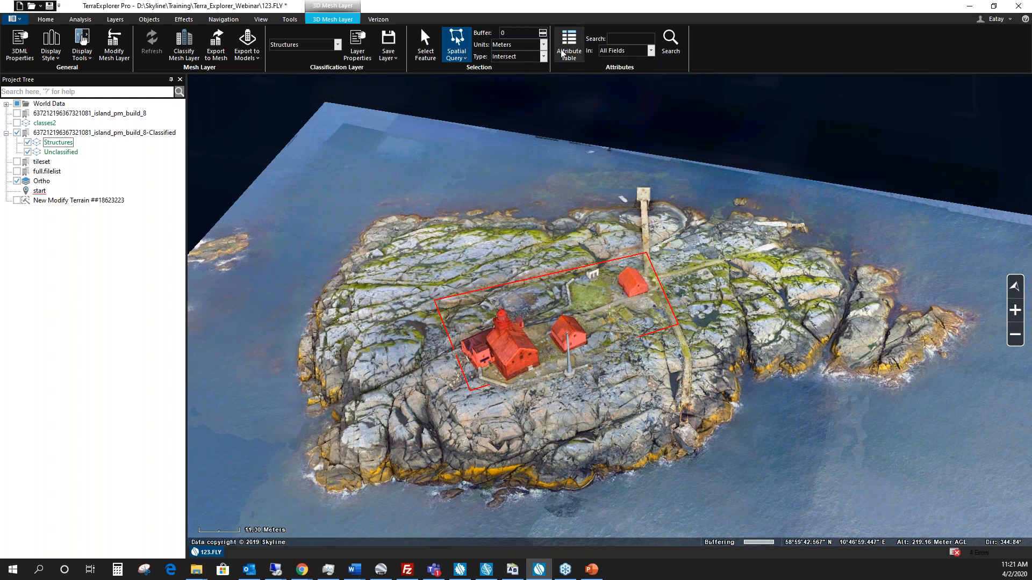
pyautogui.click(568, 43)
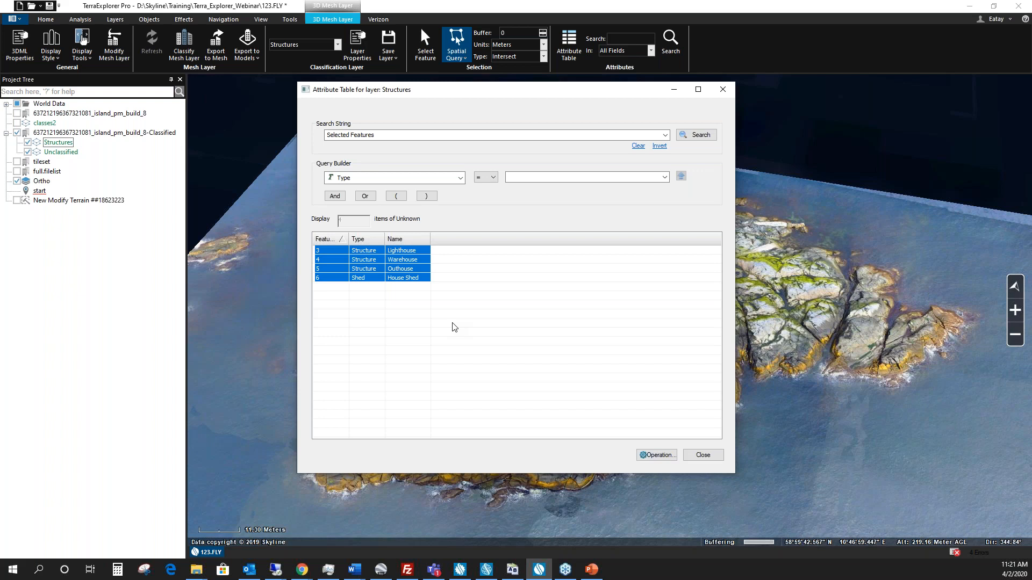
pyautogui.click(722, 90)
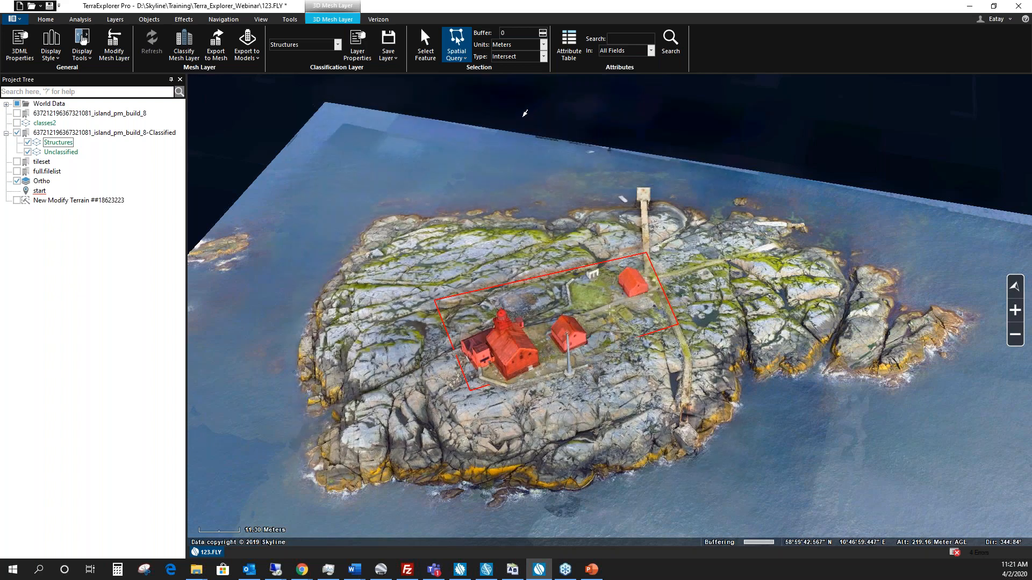
# Set the classified mesh's display style to Texture + Wireframe to view its triangles up close, and switch it to X-ray.
pyautogui.click(58, 134)
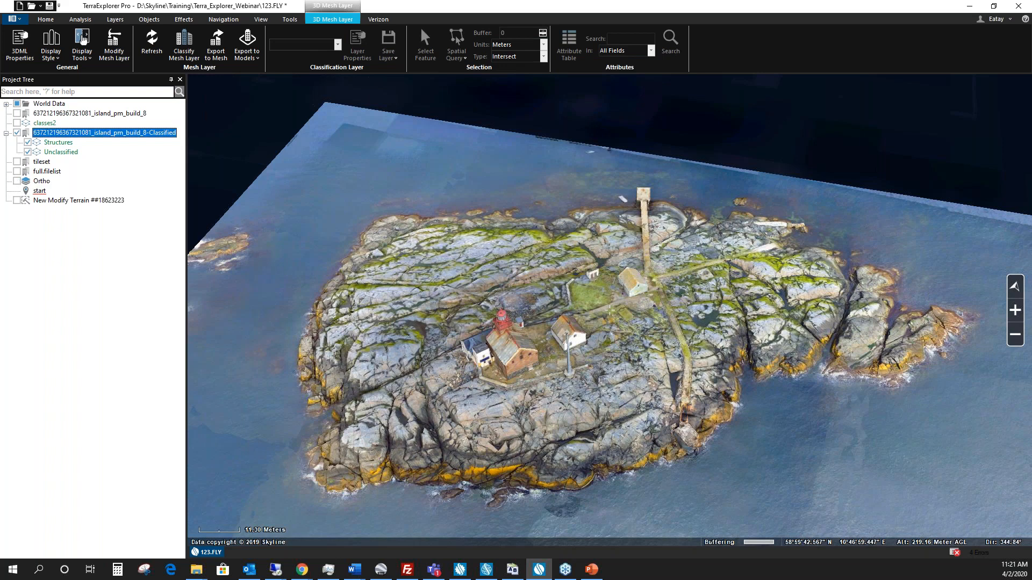
pyautogui.click(57, 58)
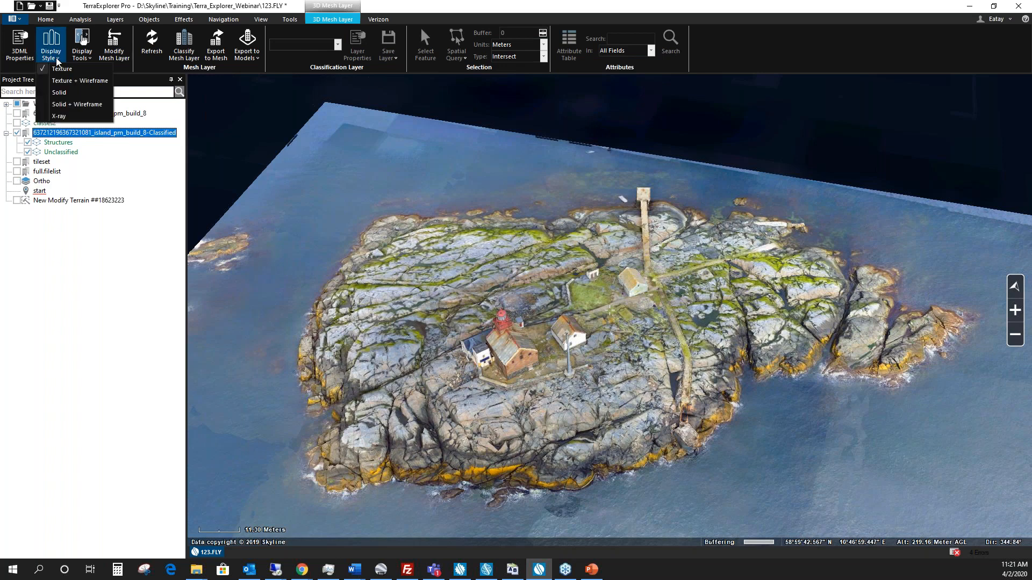
pyautogui.click(69, 84)
pyautogui.scroll(2, 454, 264)
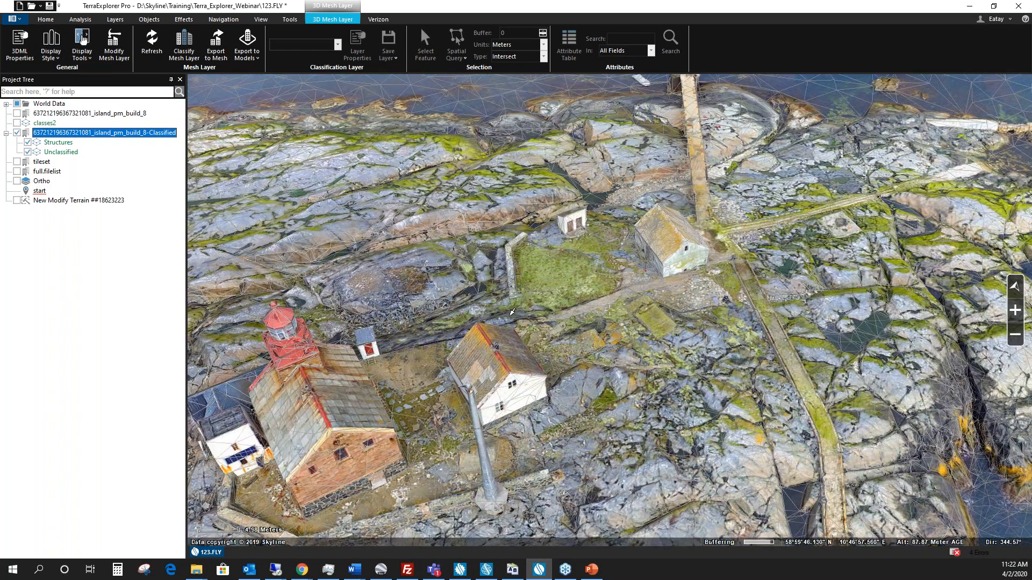
pyautogui.scroll(-1, 455, 264)
pyautogui.click(48, 59)
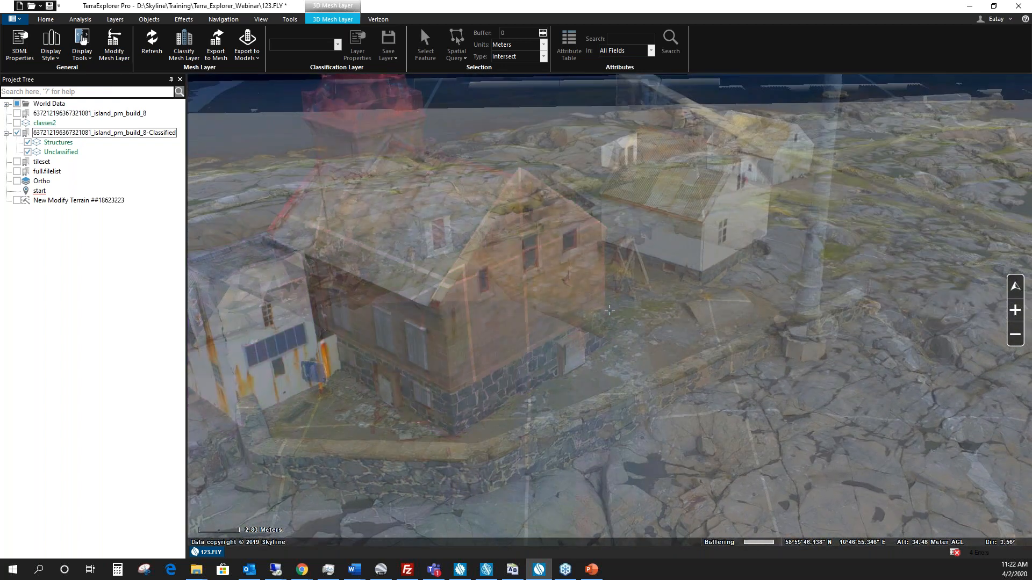
pyautogui.click(80, 18)
pyautogui.click(20, 43)
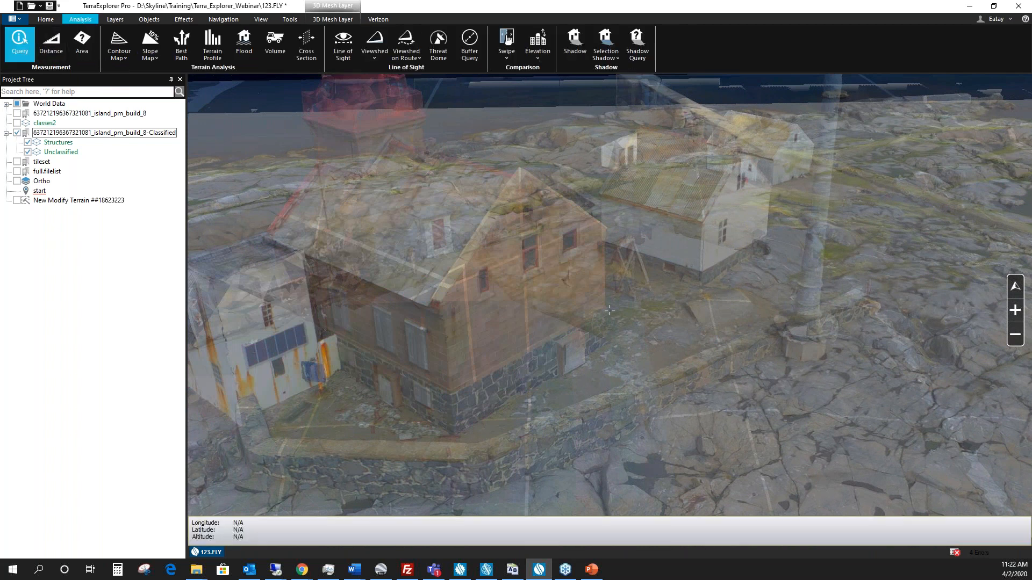
pyautogui.click(25, 44)
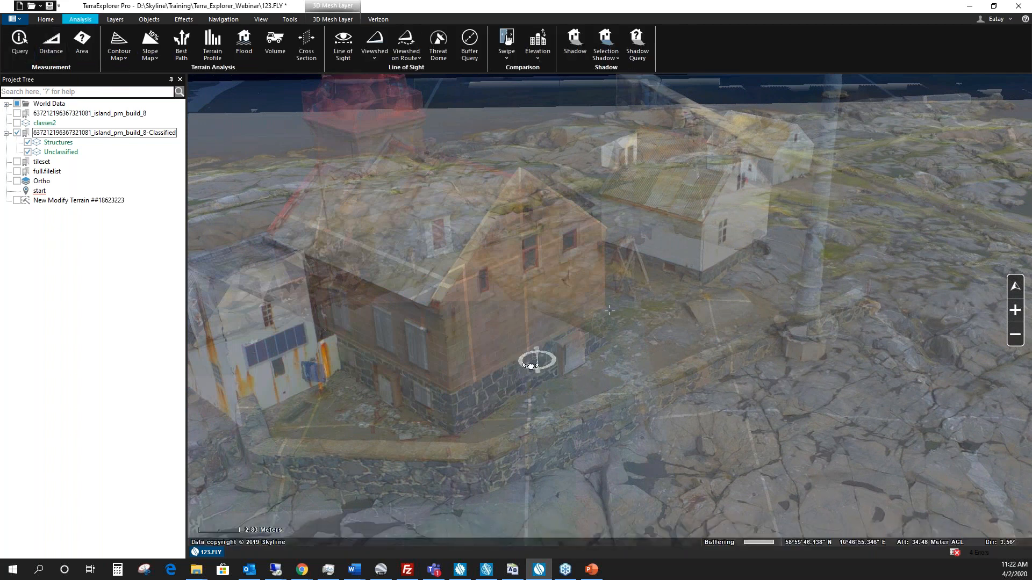
# Examine the lighthouse, neighbouring buildings and surrounding walls from several angles and distances in the X-ray display.
pyautogui.moveTo(537, 360); pyautogui.dragTo(484, 352, button='middle')
pyautogui.moveTo(532, 349); pyautogui.dragTo(605, 364)
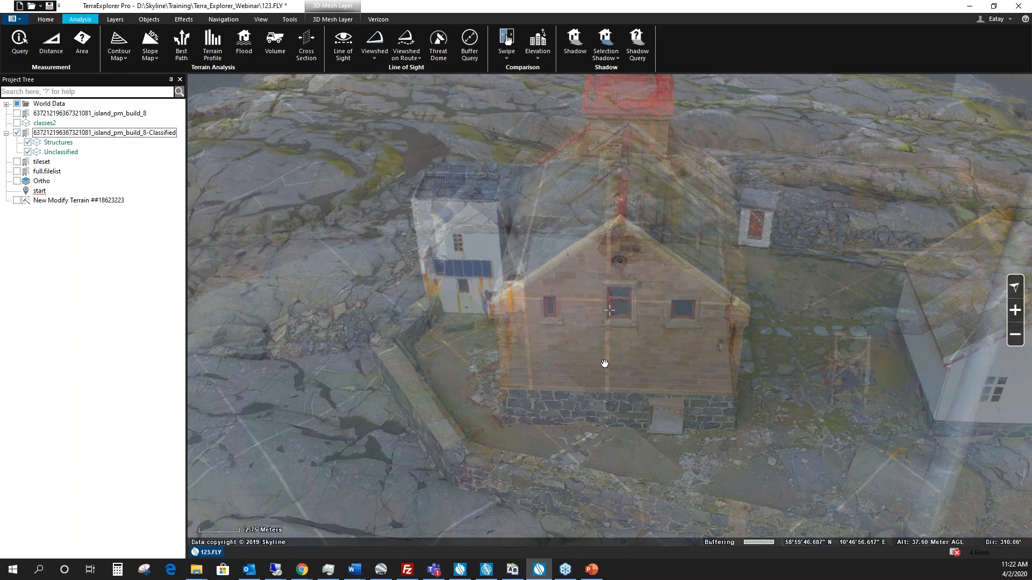
pyautogui.scroll(5, 603, 353)
pyautogui.moveTo(625, 370)
pyautogui.mouseDown(button='middle')
pyautogui.moveTo(668, 405)
pyautogui.moveTo(804, 454)
pyautogui.moveTo(741, 446)
pyautogui.moveTo(629, 379)
pyautogui.mouseUp(button='middle')
pyautogui.scroll(-5, 664, 417)
pyautogui.moveTo(521, 360); pyautogui.dragTo(592, 412)
pyautogui.moveTo(608, 405); pyautogui.dragTo(706, 406, button='middle')
pyautogui.moveTo(707, 406); pyautogui.dragTo(478, 405)
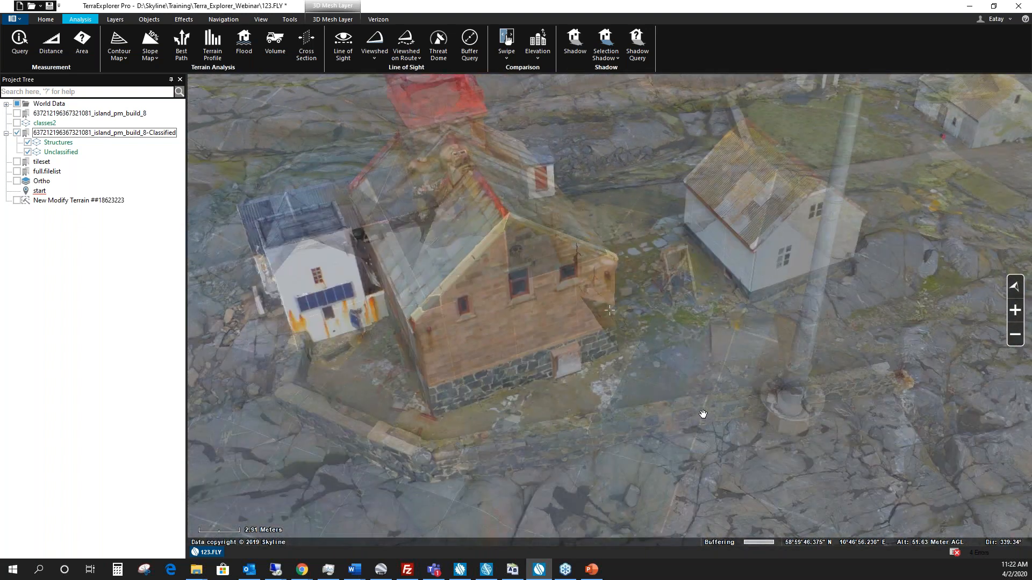
pyautogui.moveTo(702, 414); pyautogui.dragTo(597, 271)
pyautogui.moveTo(622, 320)
pyautogui.mouseDown(button='middle')
pyautogui.moveTo(605, 260)
pyautogui.moveTo(674, 219)
pyautogui.mouseUp(button='middle')
pyautogui.moveTo(660, 363)
pyautogui.mouseDown()
pyautogui.moveTo(559, 368)
pyautogui.moveTo(455, 407)
pyautogui.mouseUp()
pyautogui.moveTo(625, 259); pyautogui.dragTo(564, 349)
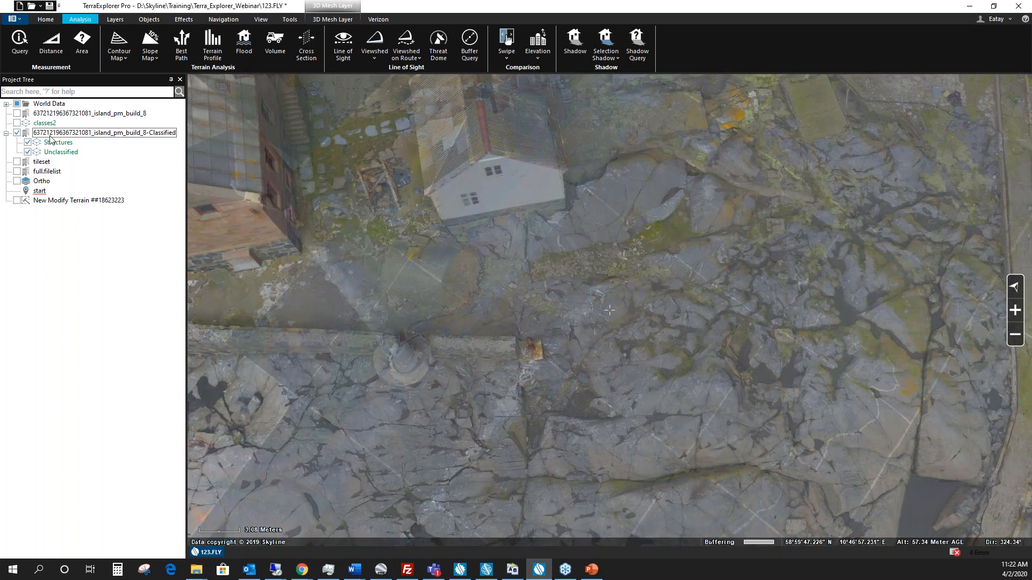
pyautogui.click(51, 135)
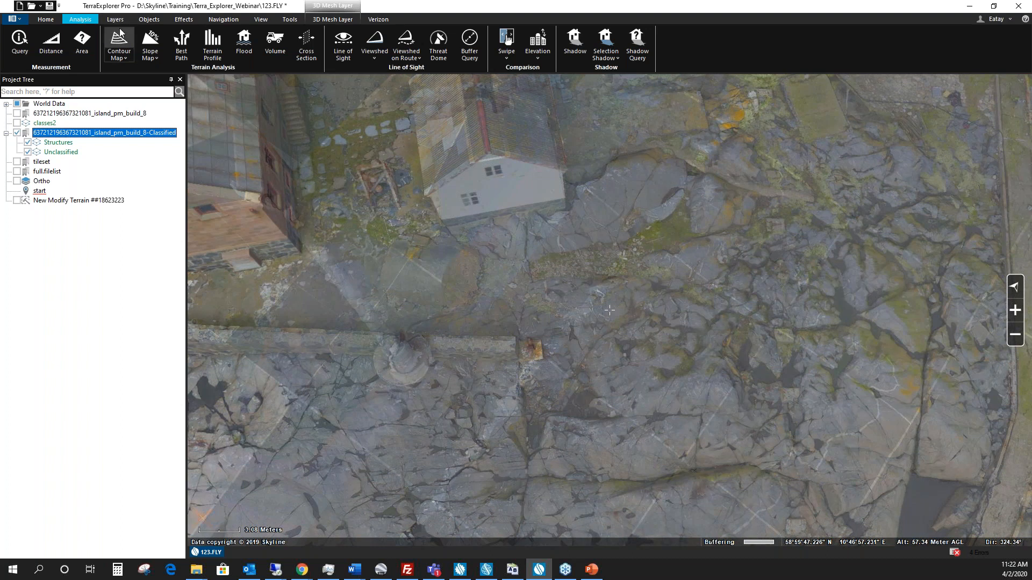
pyautogui.click(344, 19)
pyautogui.click(54, 59)
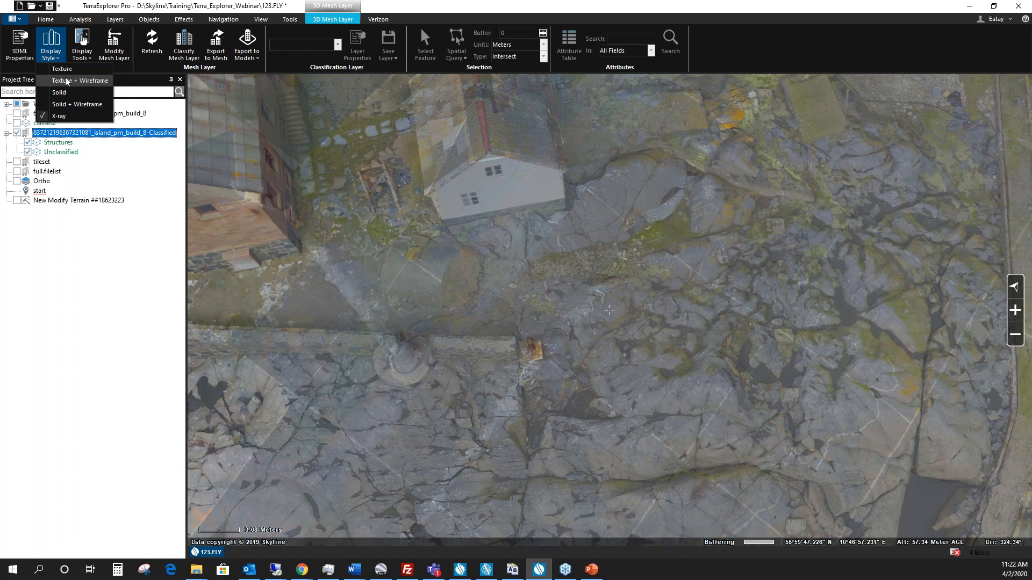
pyautogui.click(69, 70)
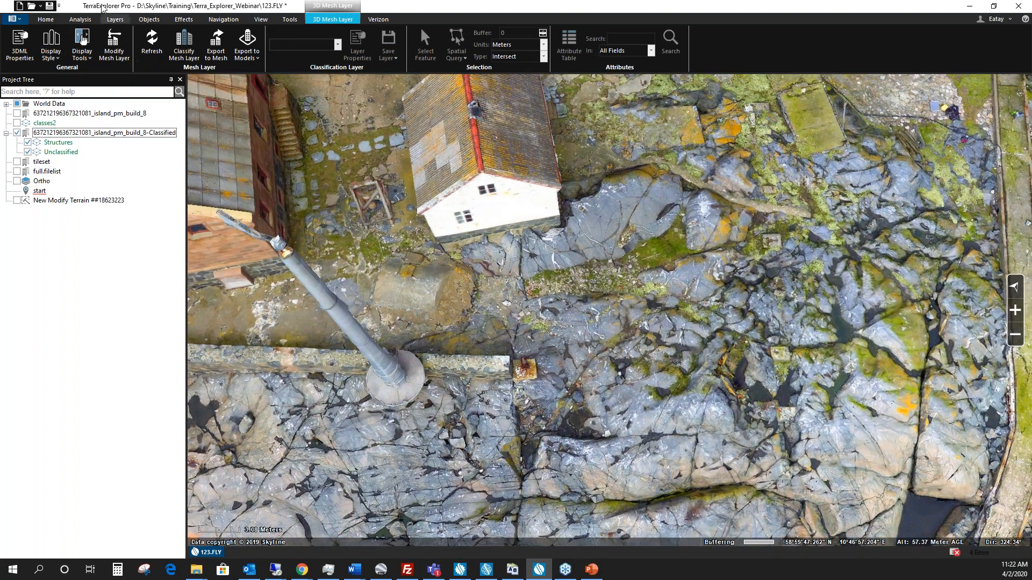
# Review the Export to Mesh Layer settings and available output formats for the classified mesh, and close without exporting.
pyautogui.click(120, 21)
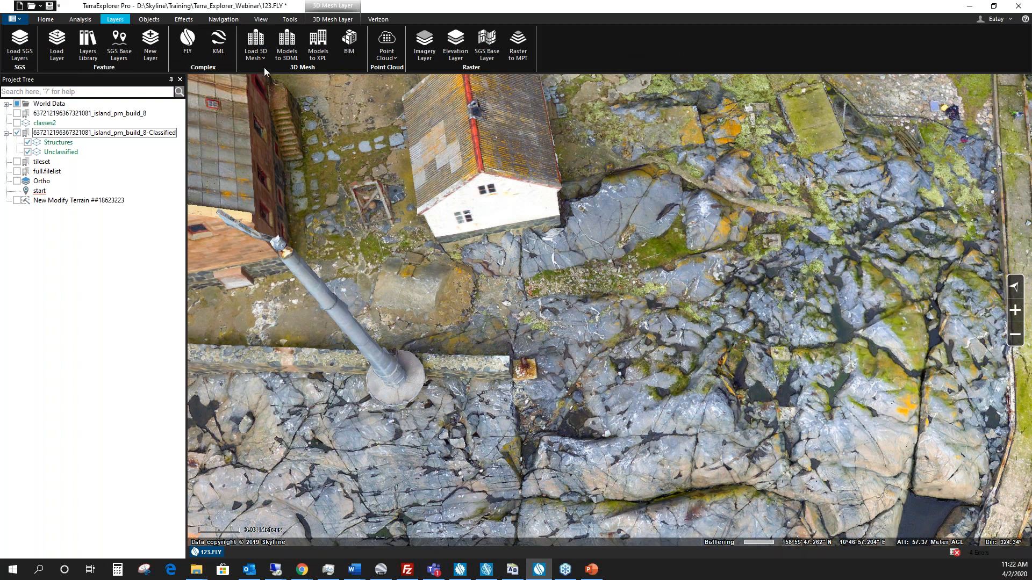
pyautogui.click(86, 134)
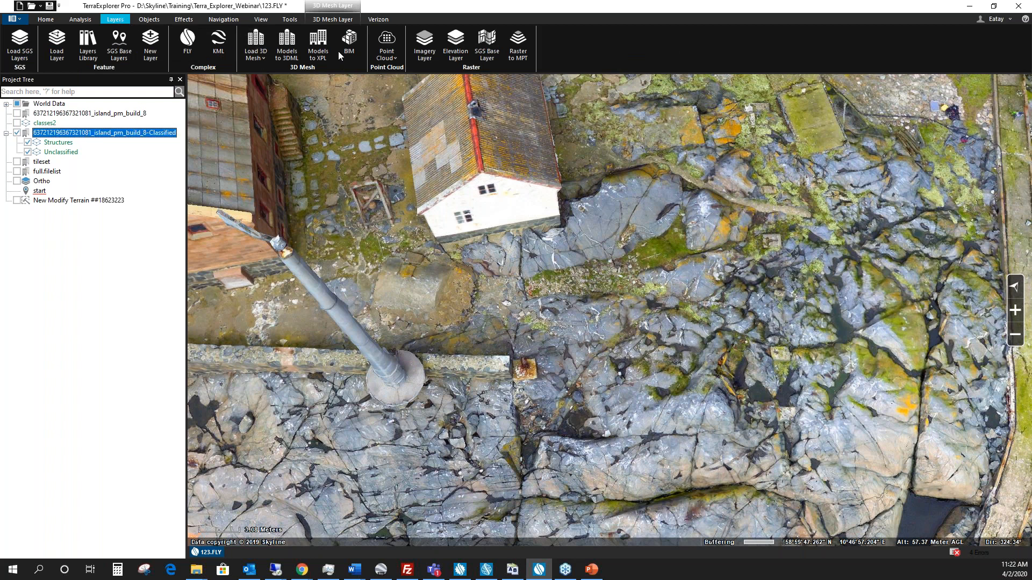
pyautogui.click(333, 20)
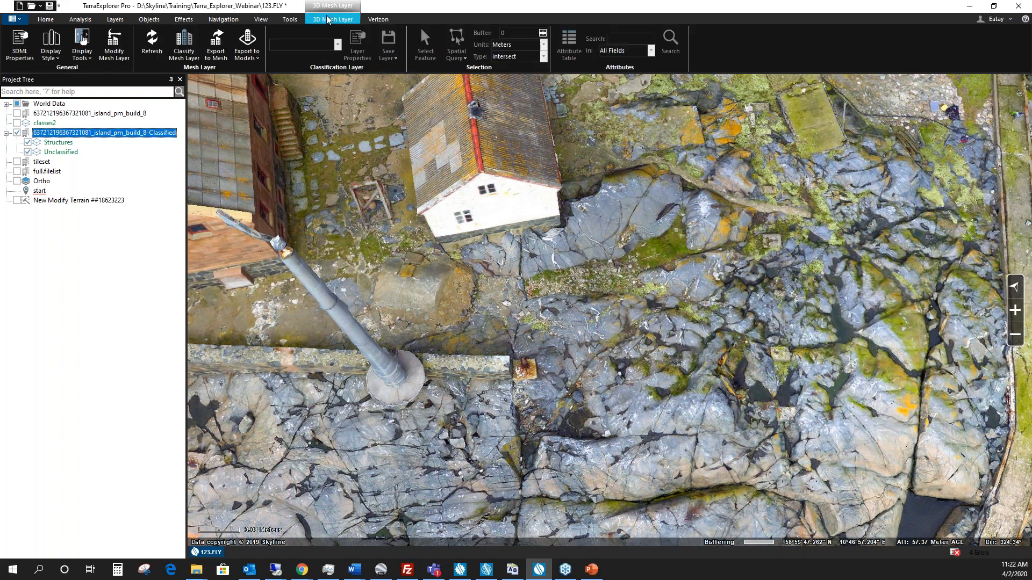
pyautogui.click(217, 53)
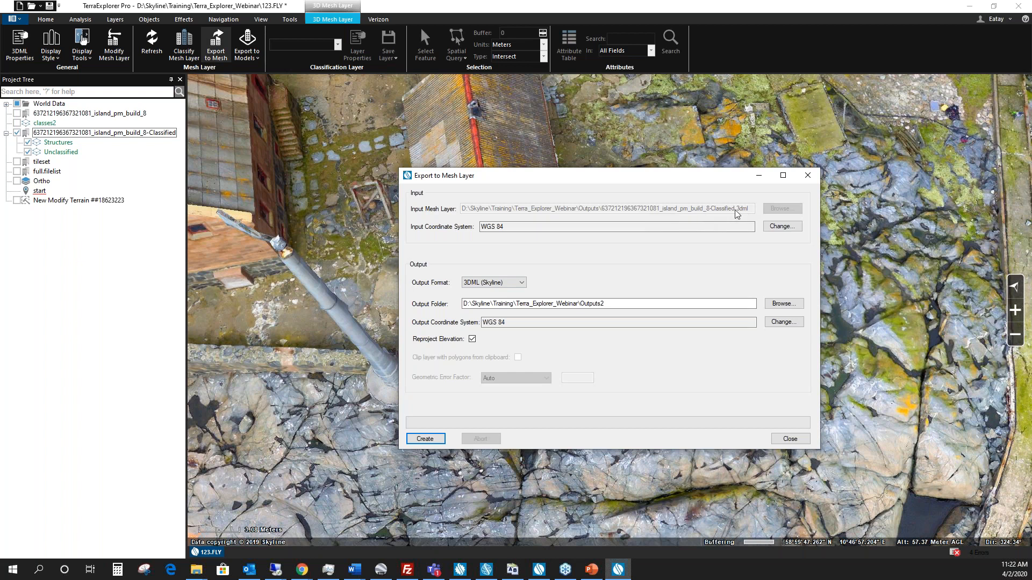
pyautogui.click(495, 283)
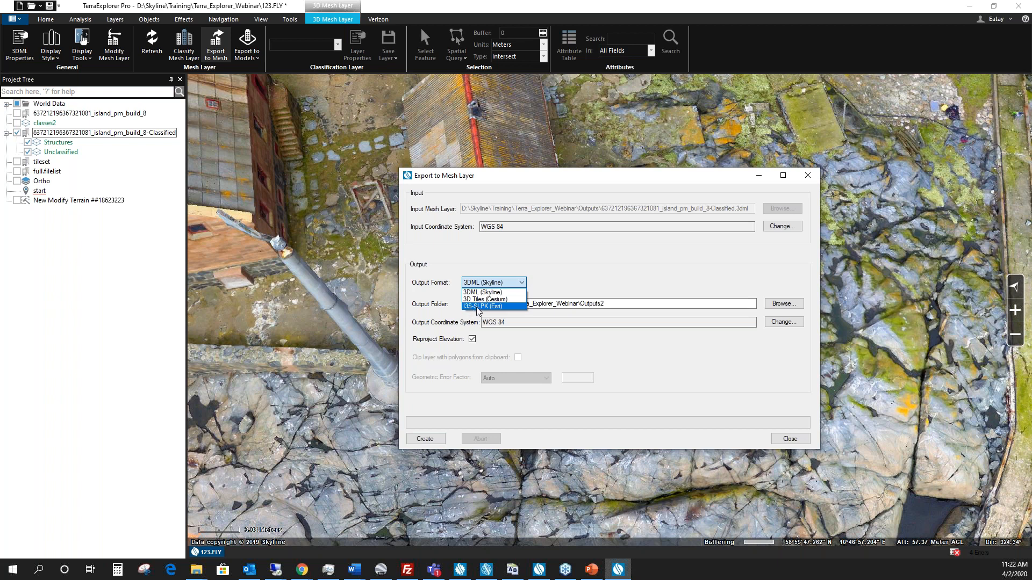
pyautogui.click(542, 337)
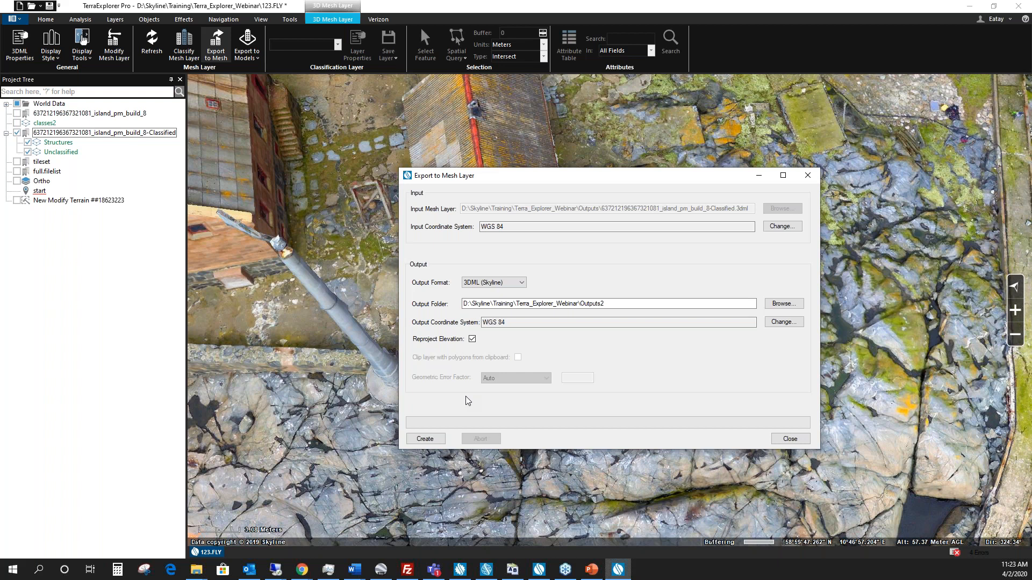
pyautogui.click(806, 179)
# Hide the Structures classification of the classified mesh to view the island without buildings, and show it again.
pyautogui.scroll(-5, 571, 327)
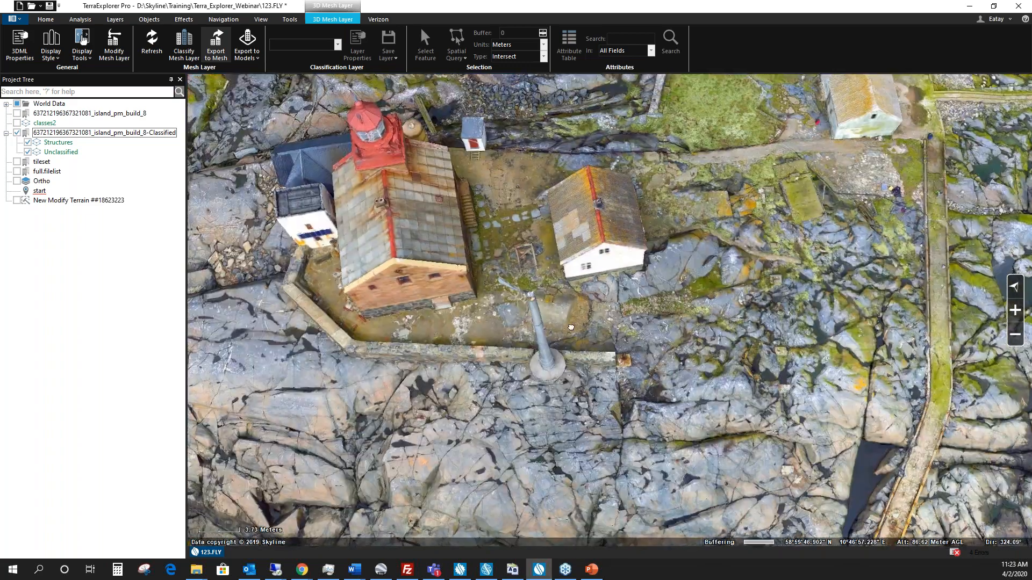
pyautogui.moveTo(571, 327); pyautogui.dragTo(613, 353)
pyautogui.moveTo(560, 277); pyautogui.dragTo(546, 279, button='middle')
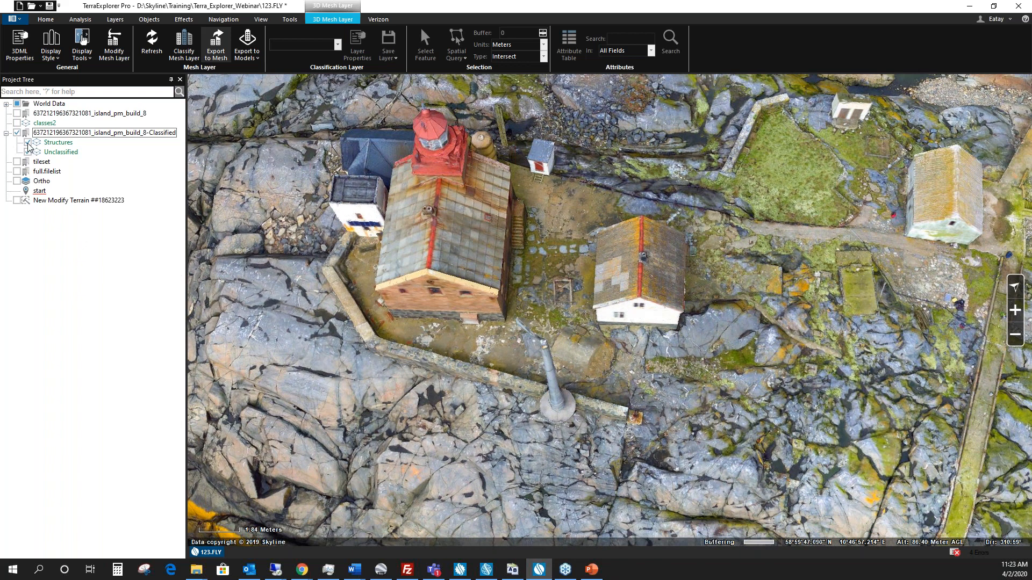
pyautogui.click(47, 133)
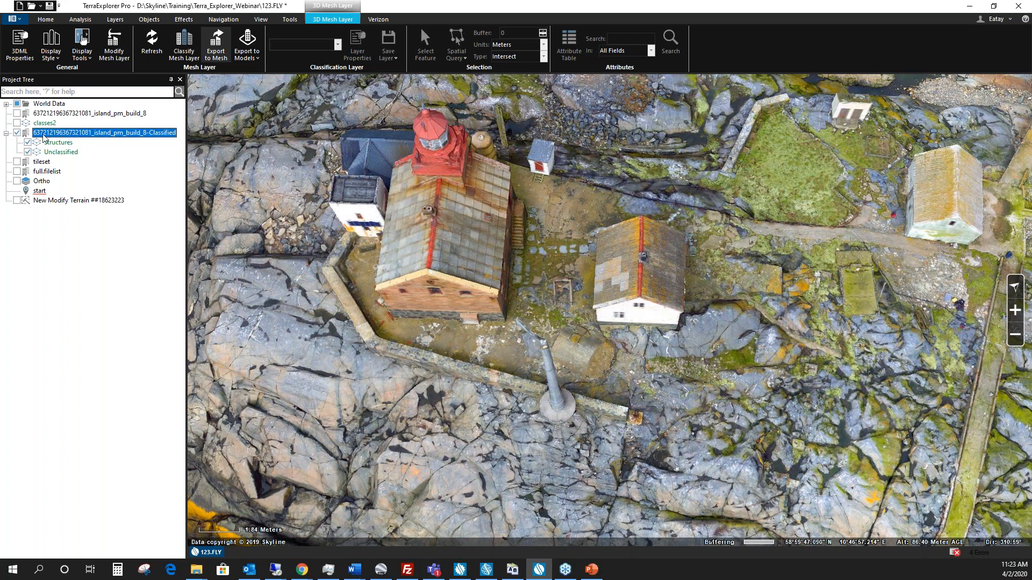
pyautogui.click(54, 153)
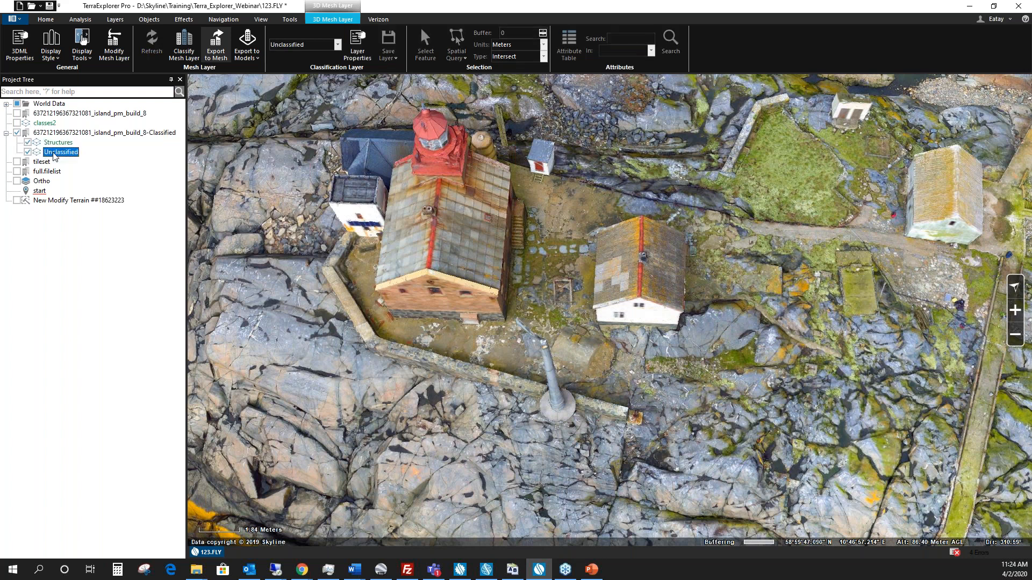
pyautogui.click(28, 142)
pyautogui.scroll(-5, 609, 310)
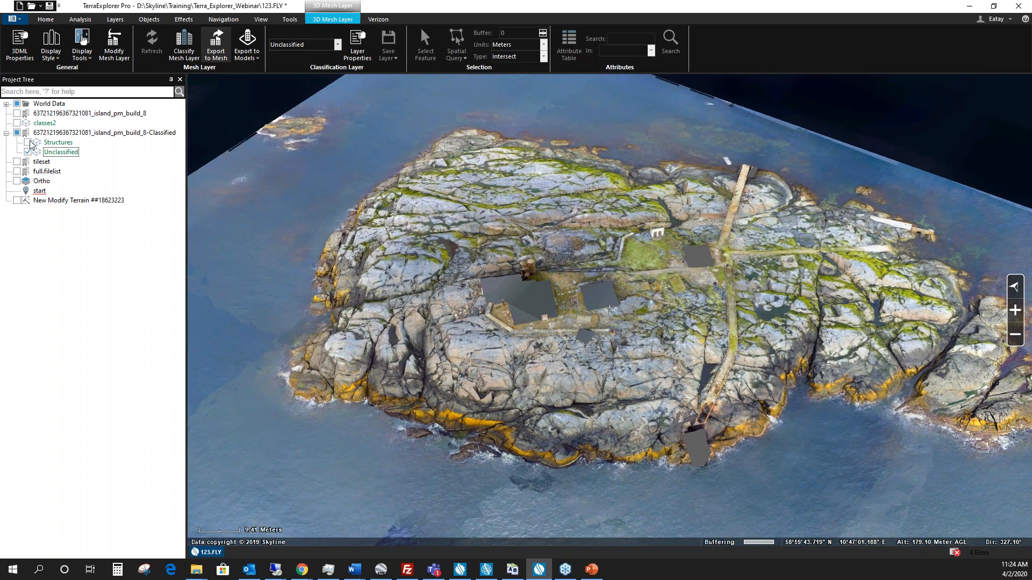
pyautogui.click(29, 143)
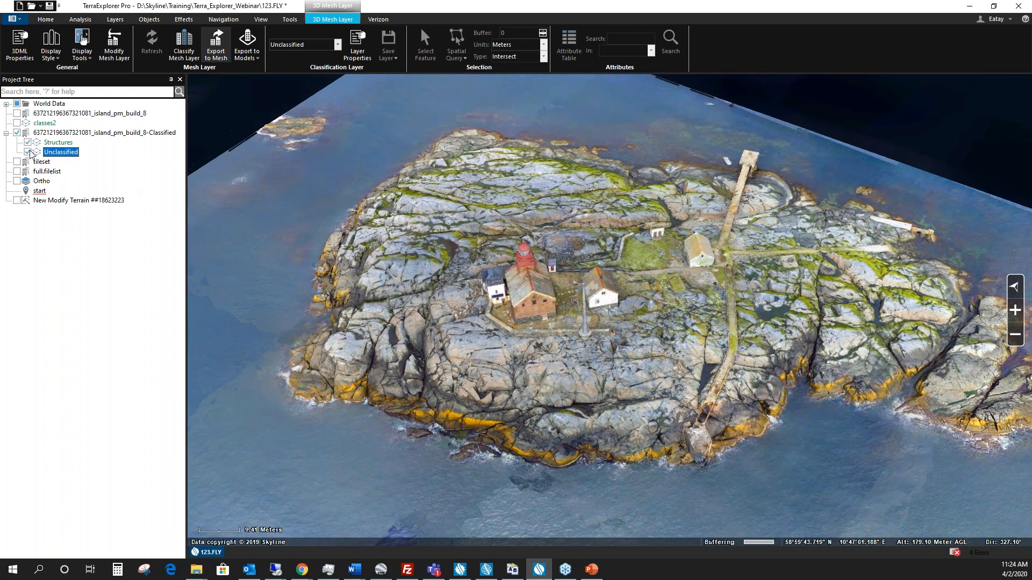
# Hide the Unclassified part of the mesh to view the structures alone, and show it again.
pyautogui.click(27, 152)
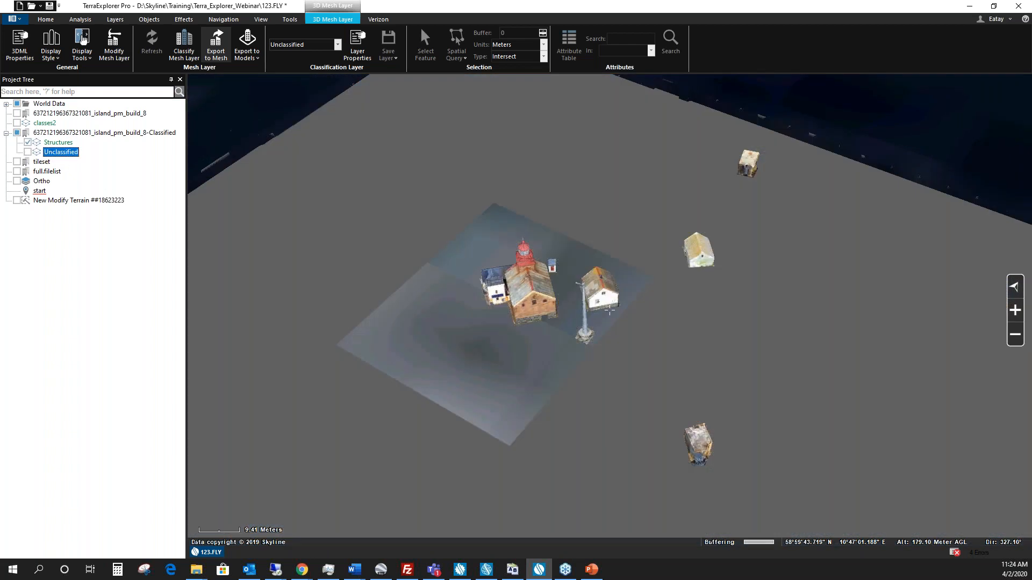
pyautogui.click(27, 152)
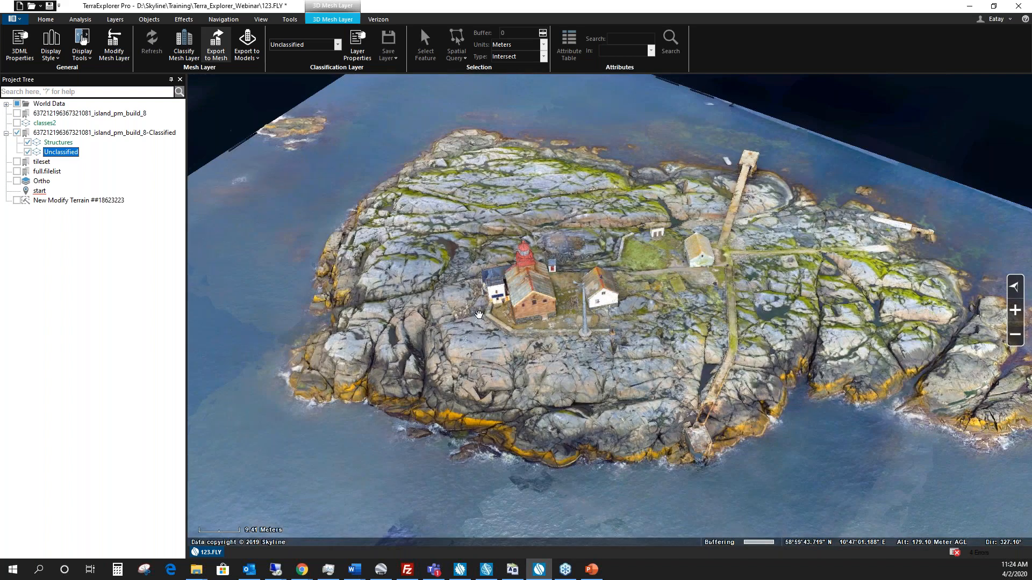
pyautogui.moveTo(483, 327); pyautogui.dragTo(461, 343)
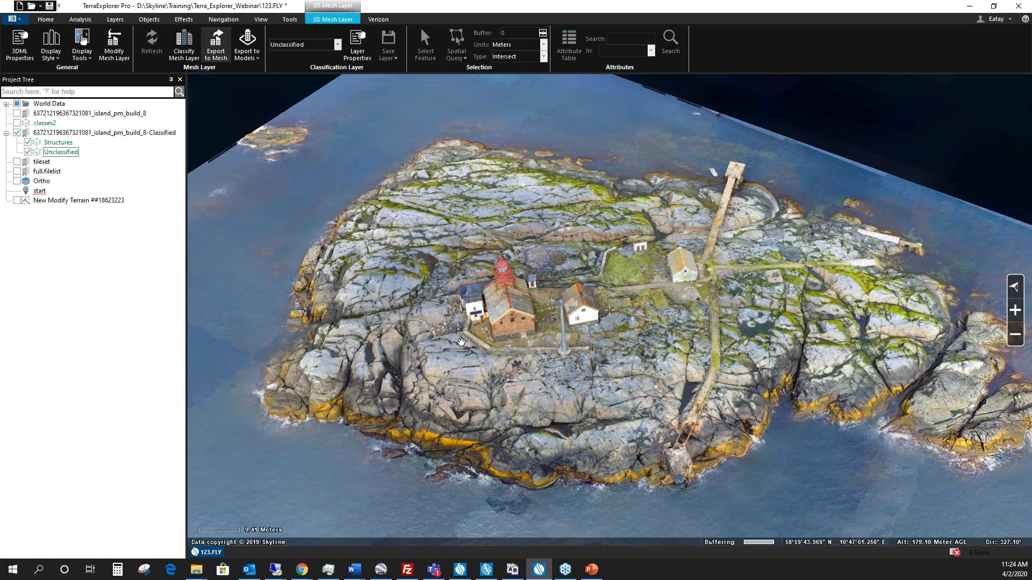
# Review the Export to Models settings for exporting all classification features of the classified mesh, and close without creating models.
pyautogui.click(62, 115)
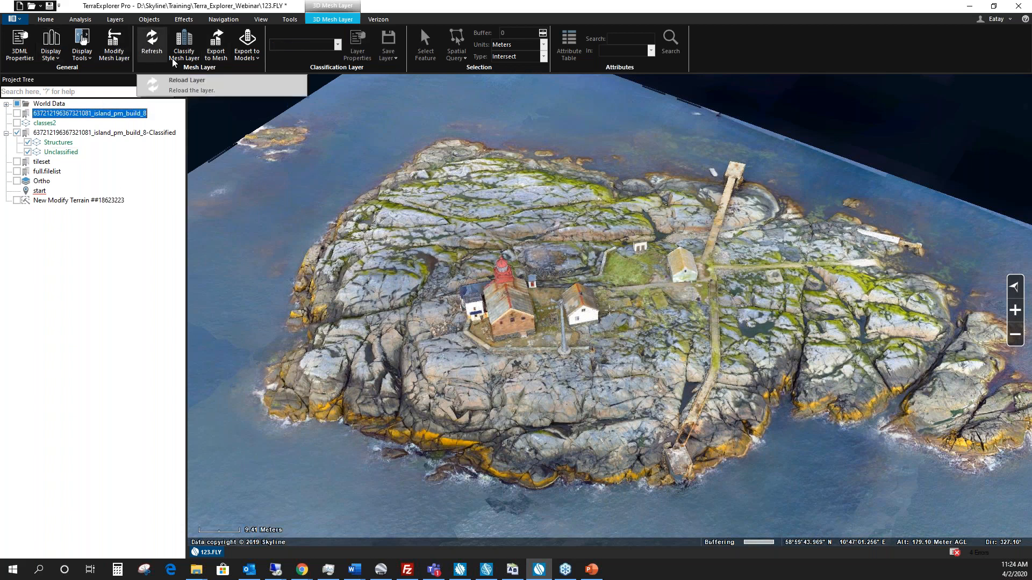
pyautogui.click(247, 58)
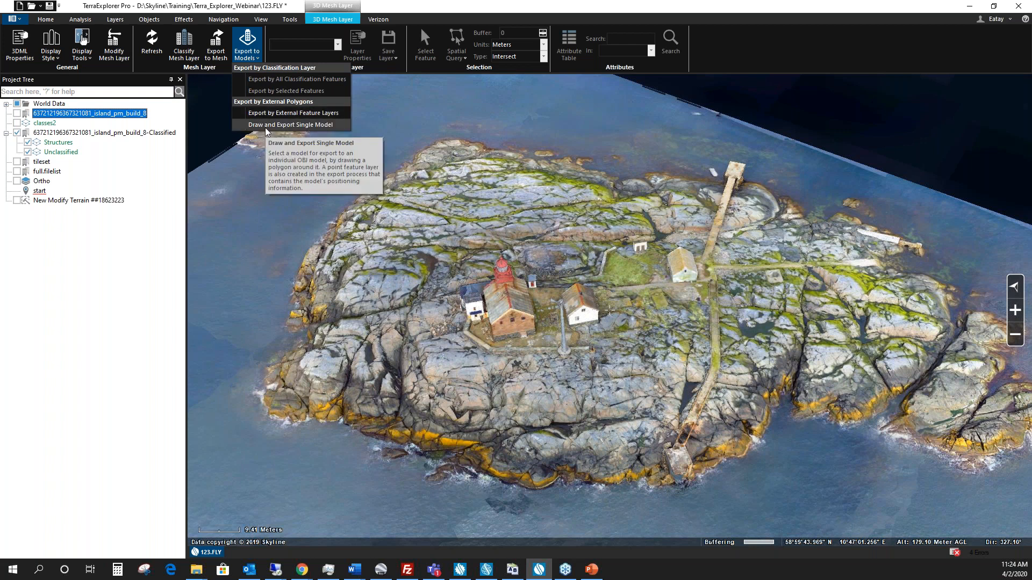
pyautogui.click(77, 133)
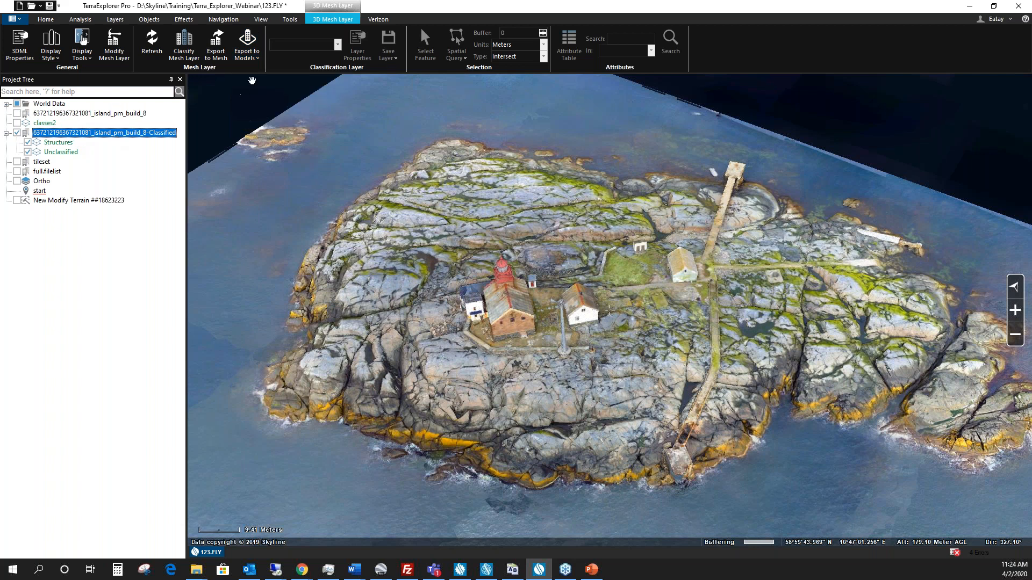
pyautogui.click(254, 57)
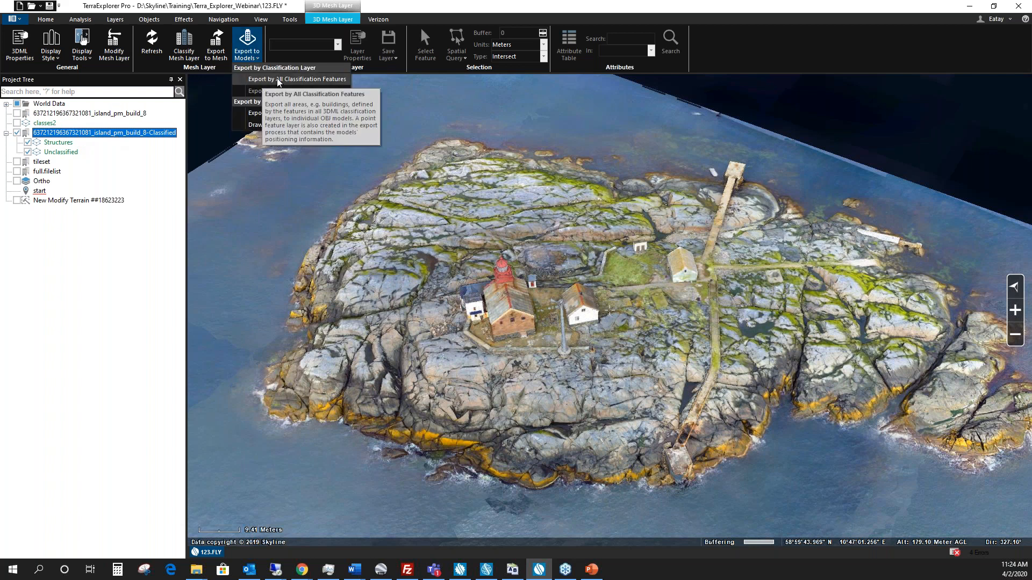
pyautogui.click(279, 81)
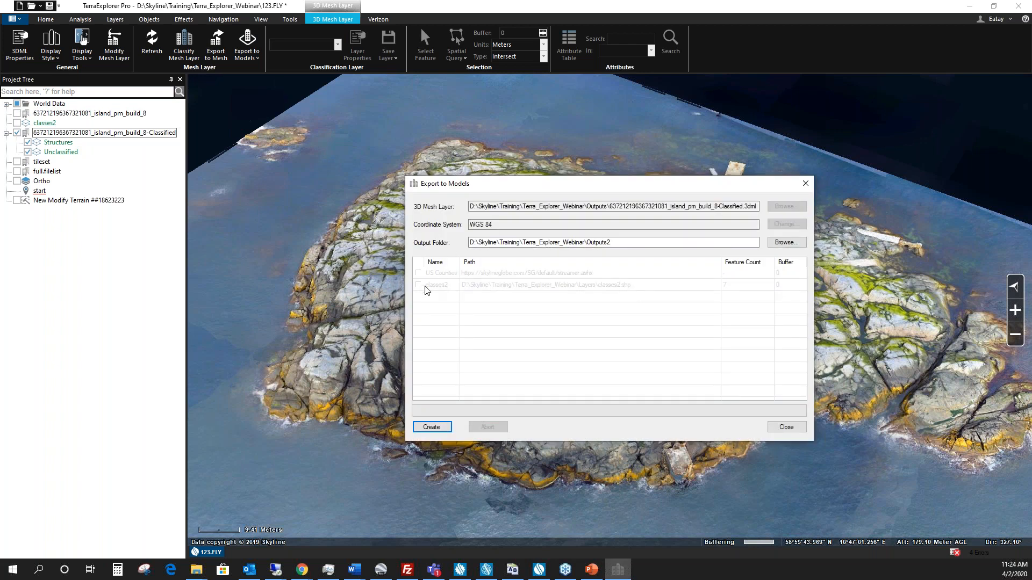
pyautogui.click(805, 184)
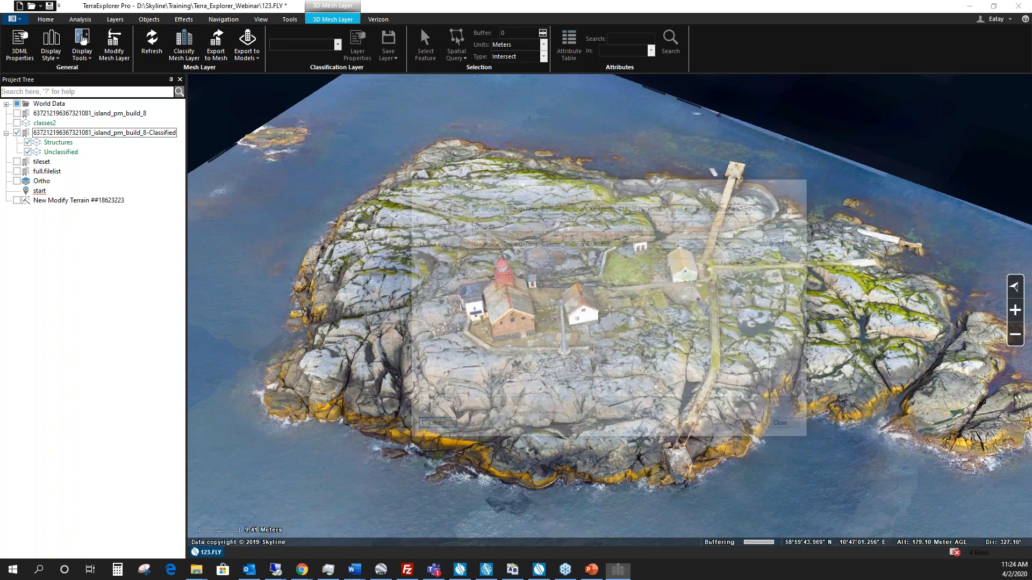
# Outline the small building east of the lighthouse with a four-corner polygon for a single-model export, and close the export settings without creating it.
pyautogui.scroll(5, 564, 291)
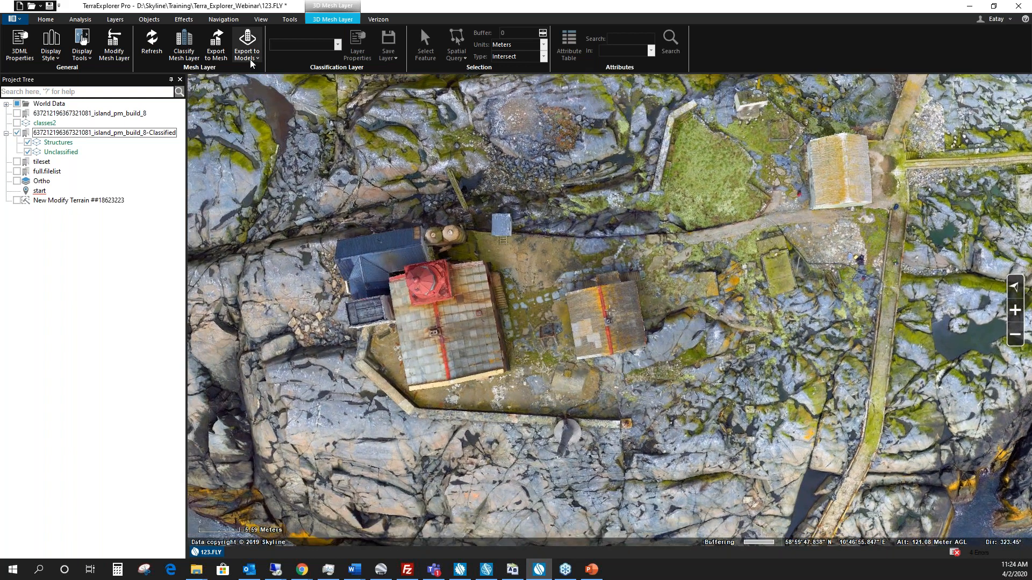
pyautogui.click(250, 58)
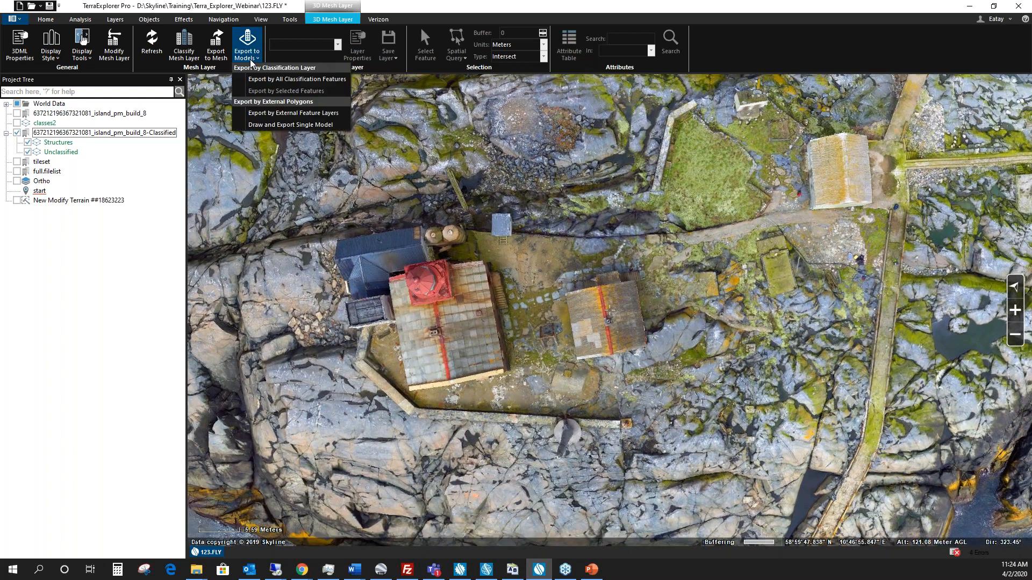
pyautogui.click(260, 126)
pyautogui.click(555, 277)
pyautogui.click(636, 268)
pyautogui.click(653, 352)
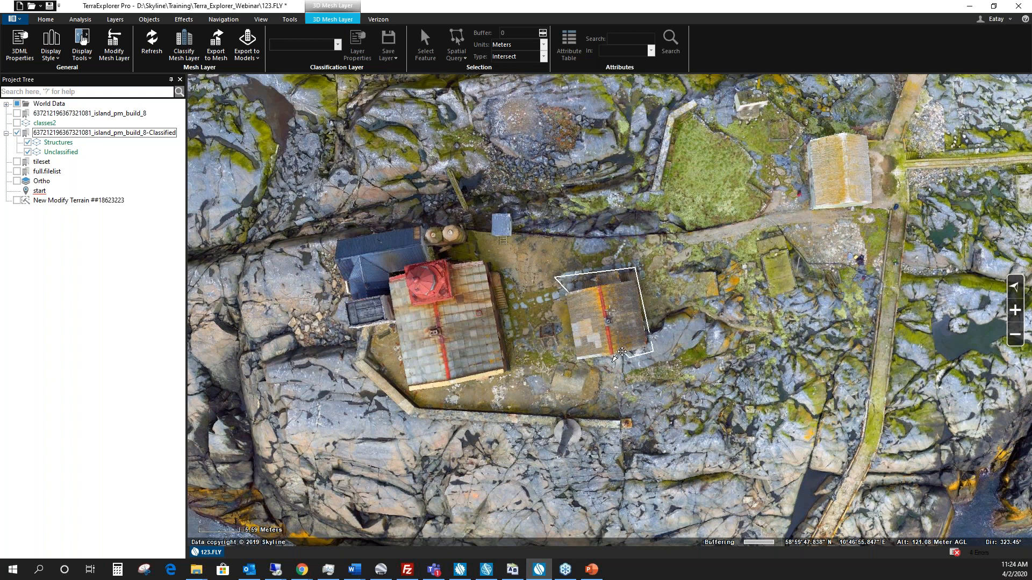
pyautogui.rightClick(568, 370)
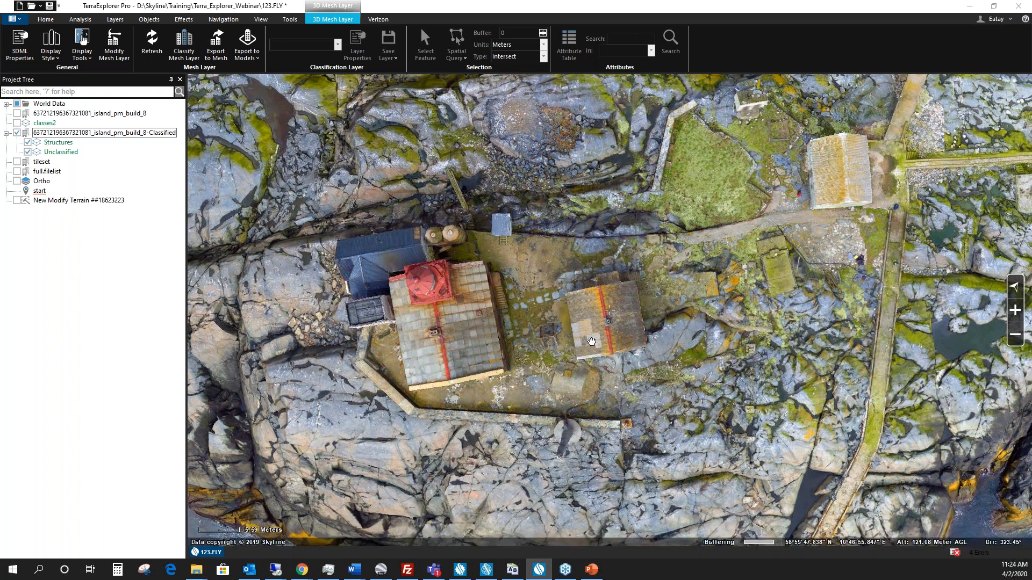
pyautogui.click(617, 243)
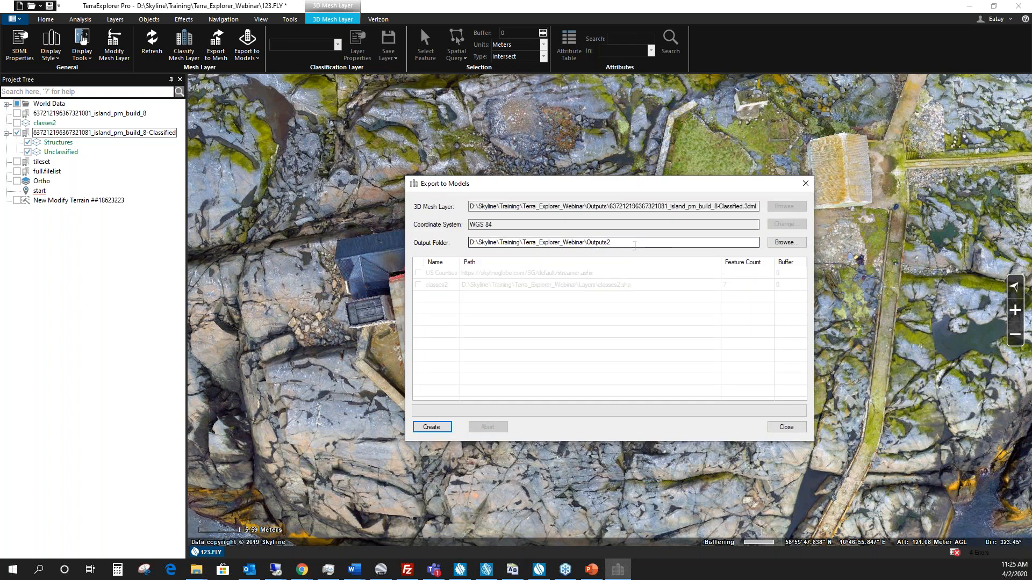
pyautogui.click(805, 184)
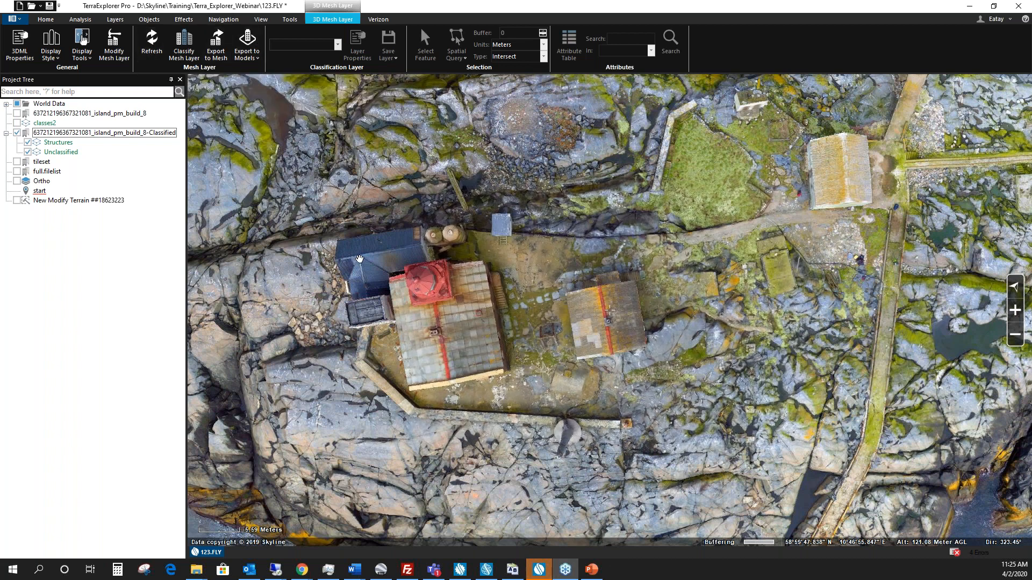
# Open the recent project CPTs.FLY, saving the changes to the current project.
pyautogui.moveTo(454, 312); pyautogui.dragTo(457, 305)
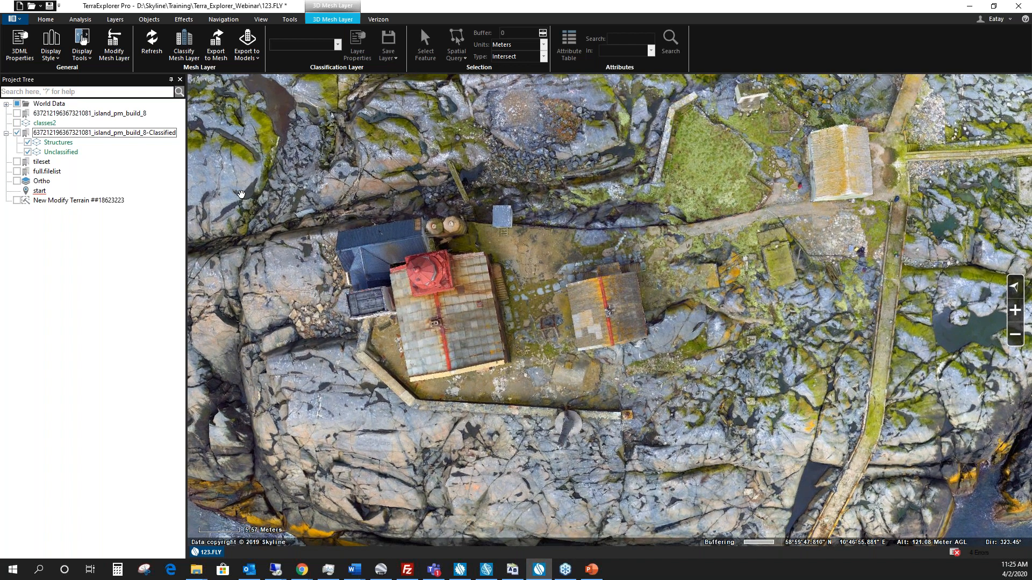
pyautogui.click(16, 20)
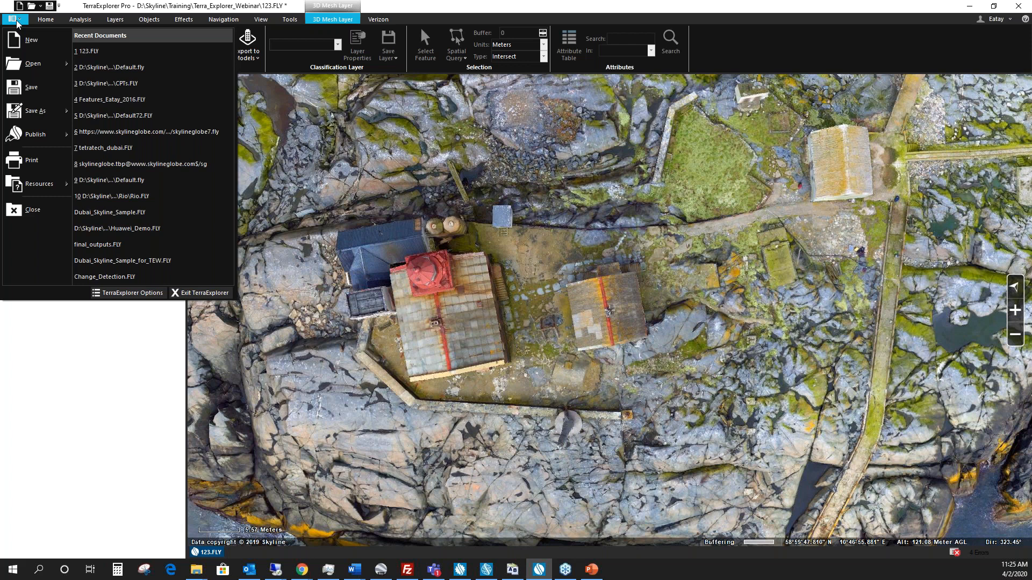
pyautogui.click(133, 85)
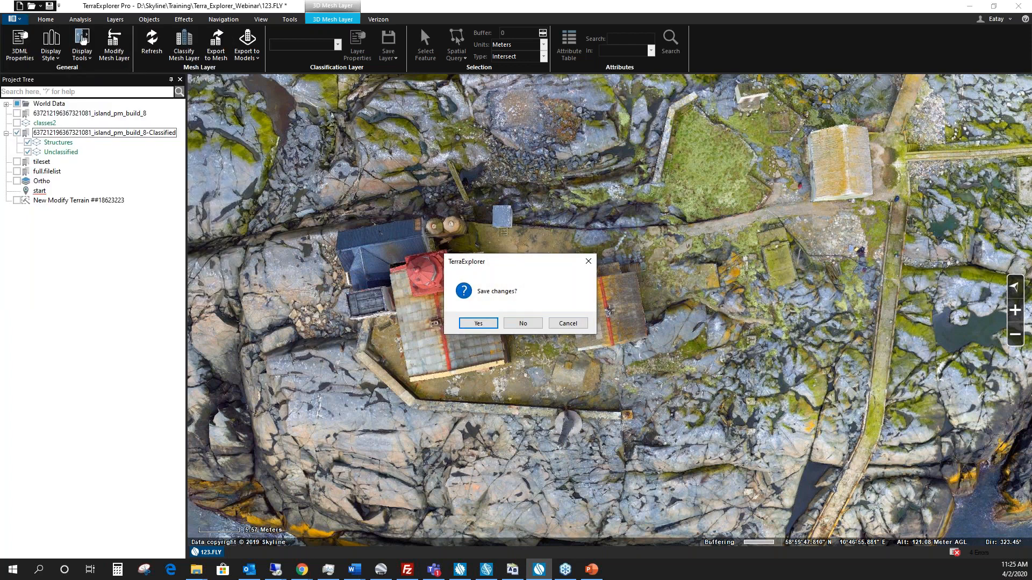
pyautogui.click(477, 323)
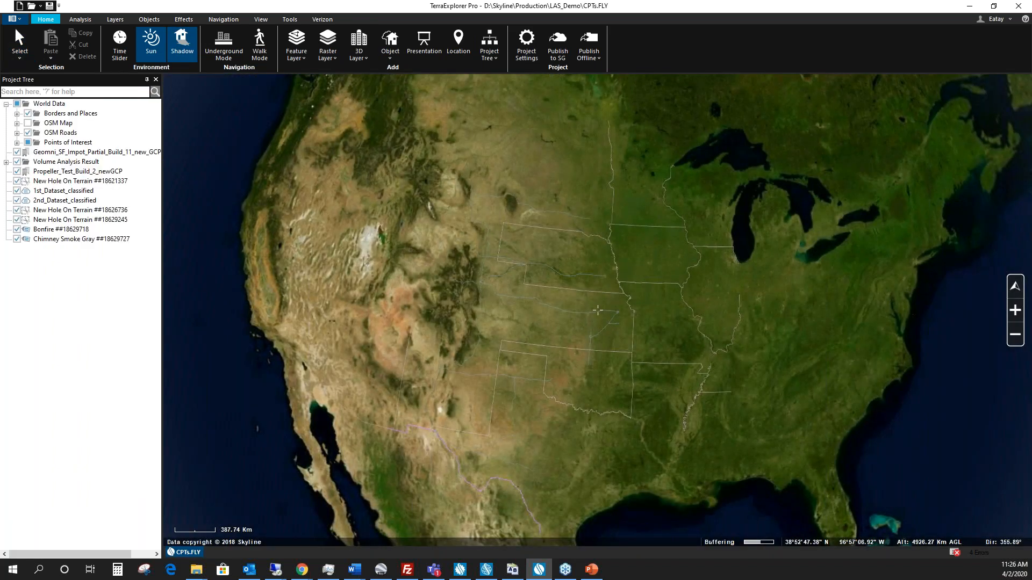
# Fly to the 1st_Dataset_classified point cloud, and hide the Geomni_SF mesh layer and the World Data group.
pyautogui.doubleClick(68, 192)
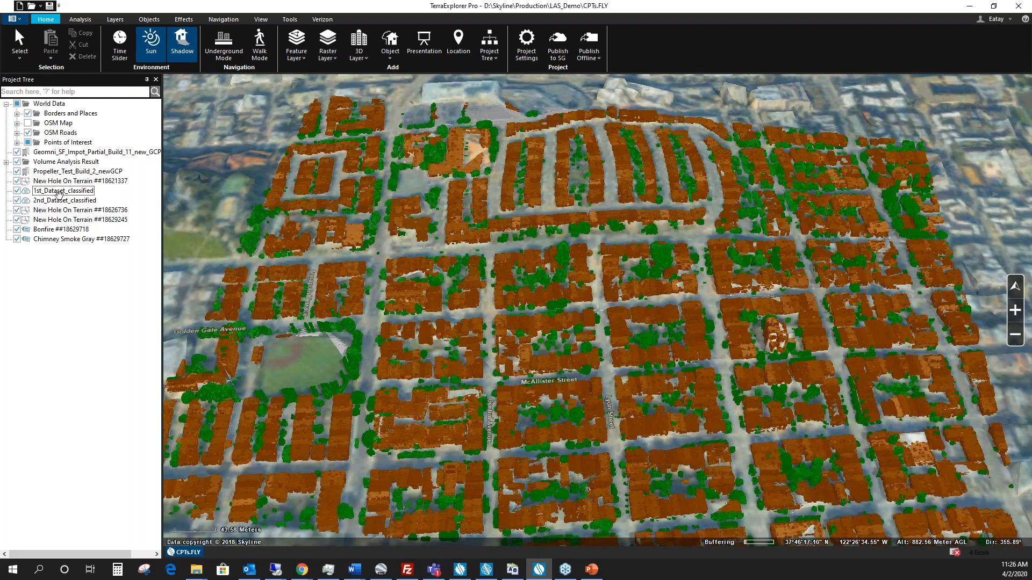
pyautogui.click(16, 152)
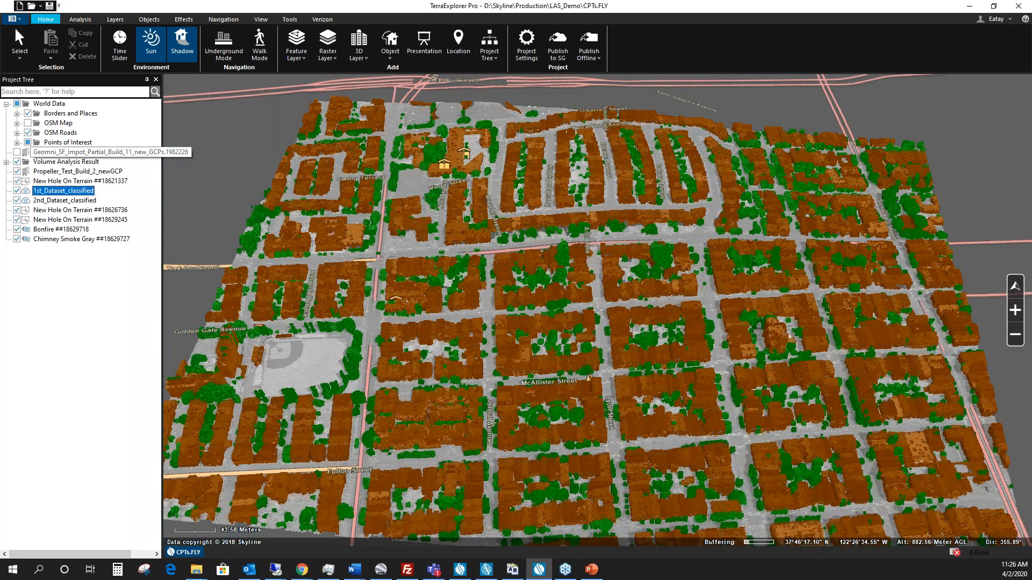
pyautogui.click(17, 103)
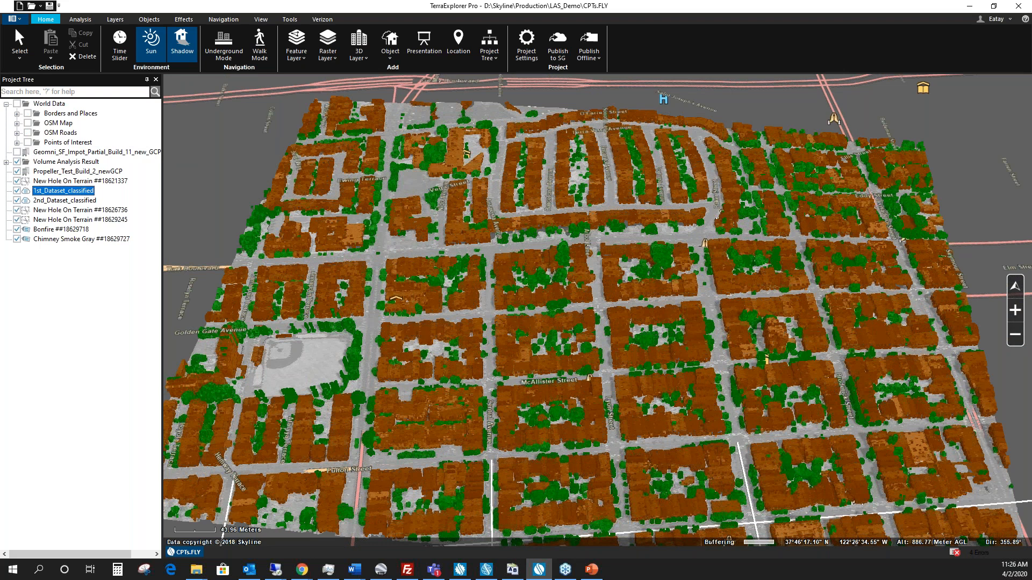
pyautogui.moveTo(564, 365); pyautogui.dragTo(572, 316)
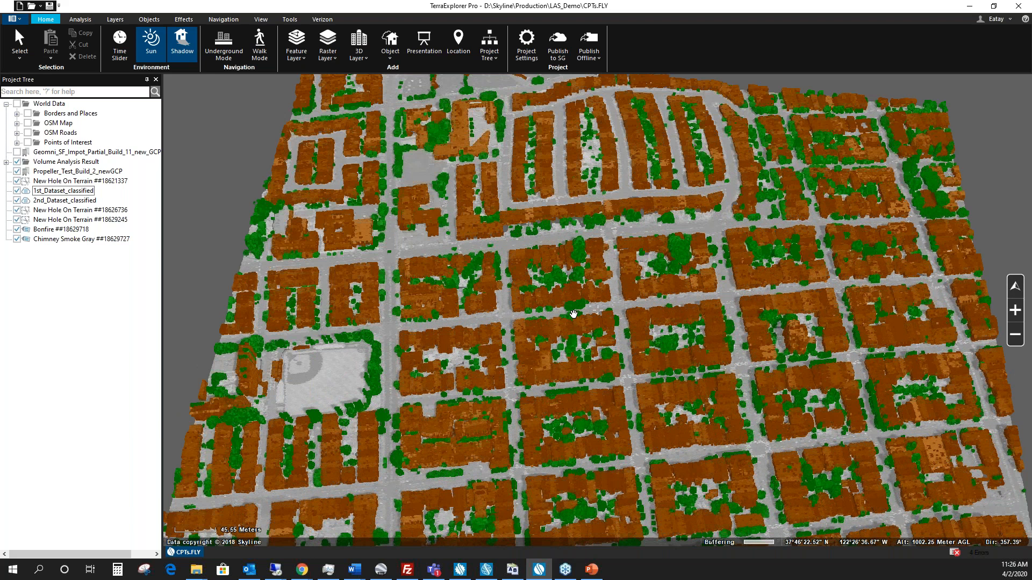
# Review how the Point Color of 1st_Dataset_classified is assigned by the classification attribute, and close the attribute settings.
pyautogui.rightClick(83, 193)
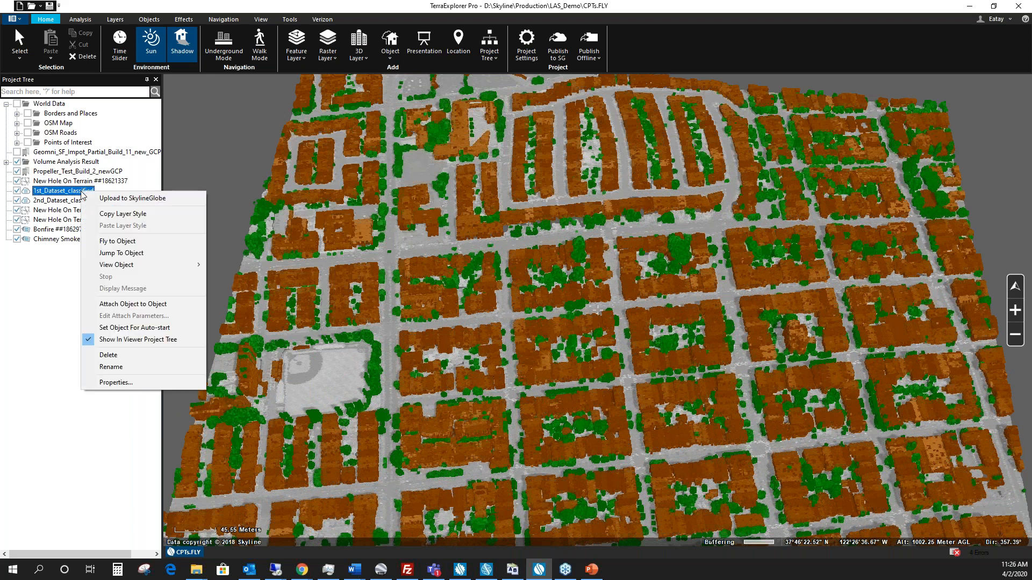
pyautogui.click(135, 383)
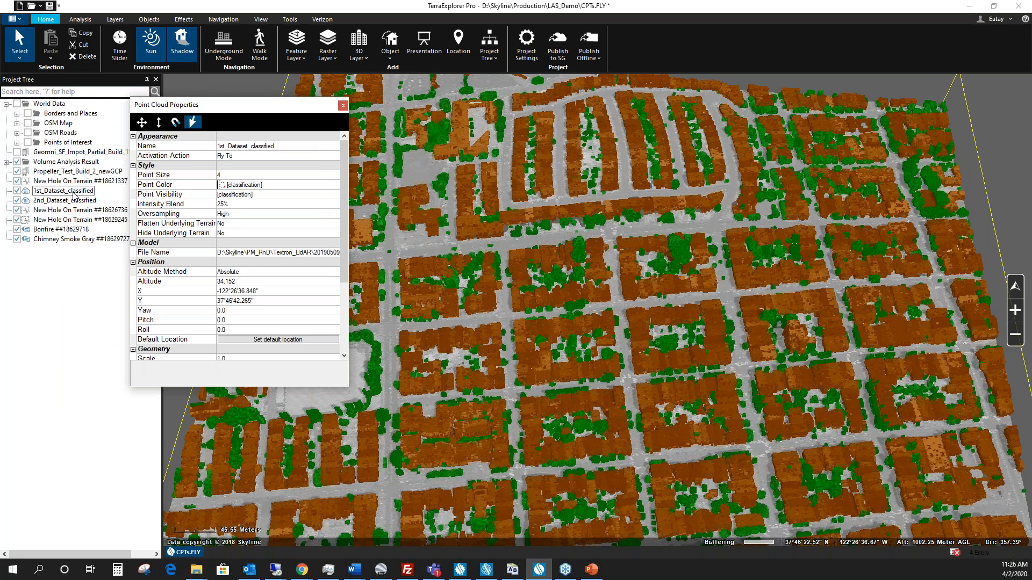
pyautogui.click(183, 186)
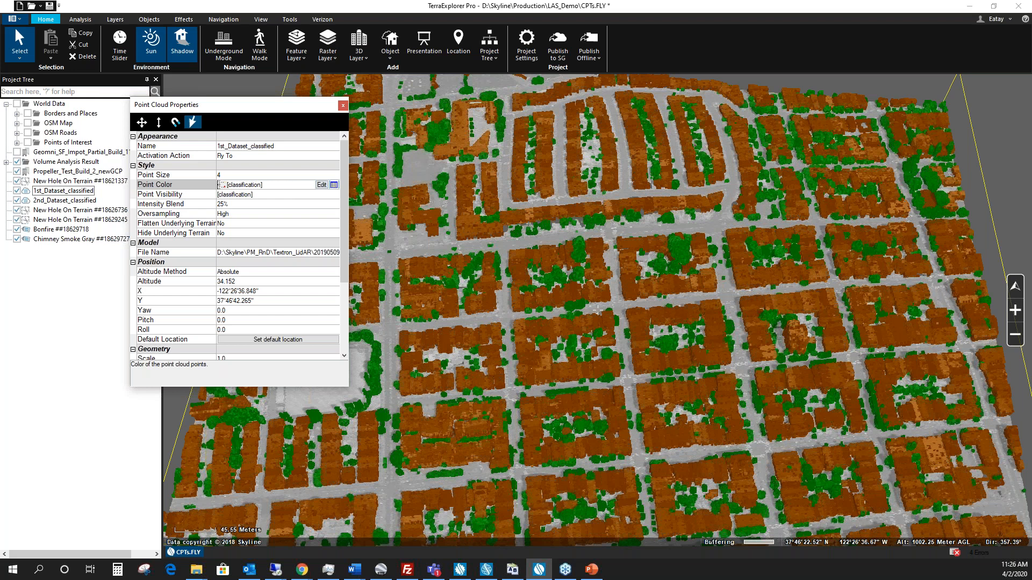
pyautogui.click(334, 185)
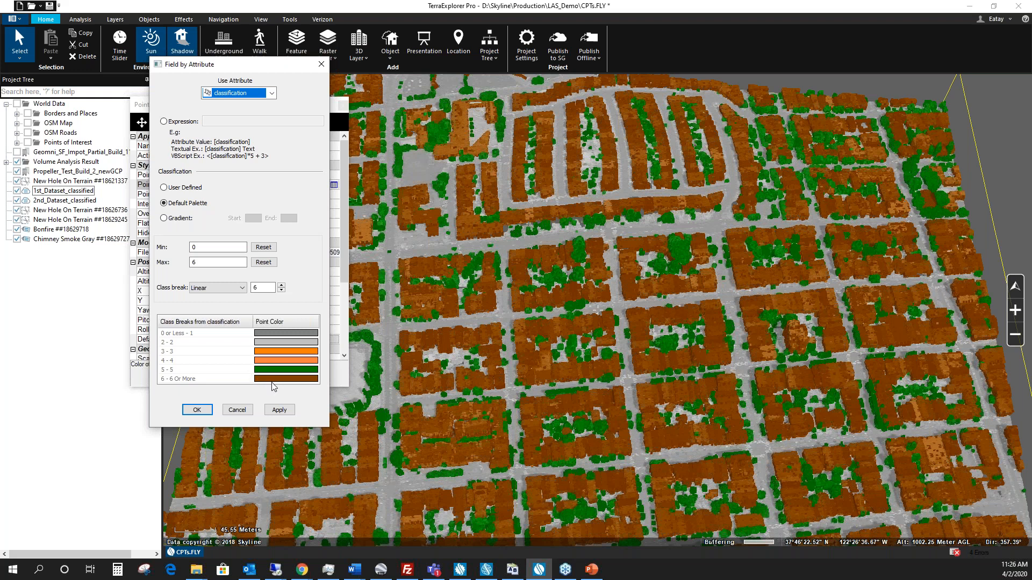
pyautogui.click(279, 410)
pyautogui.click(278, 410)
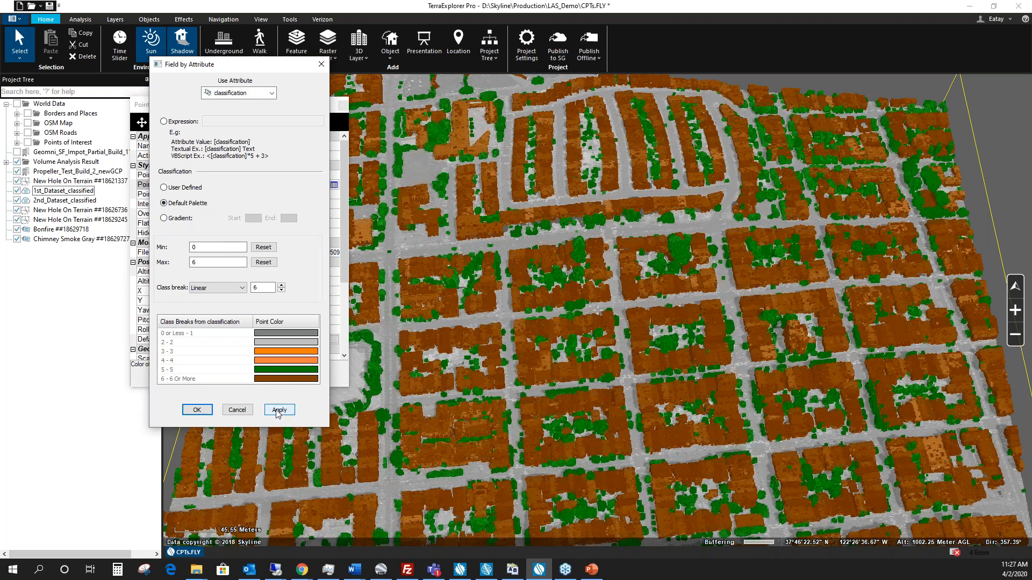
pyautogui.click(324, 65)
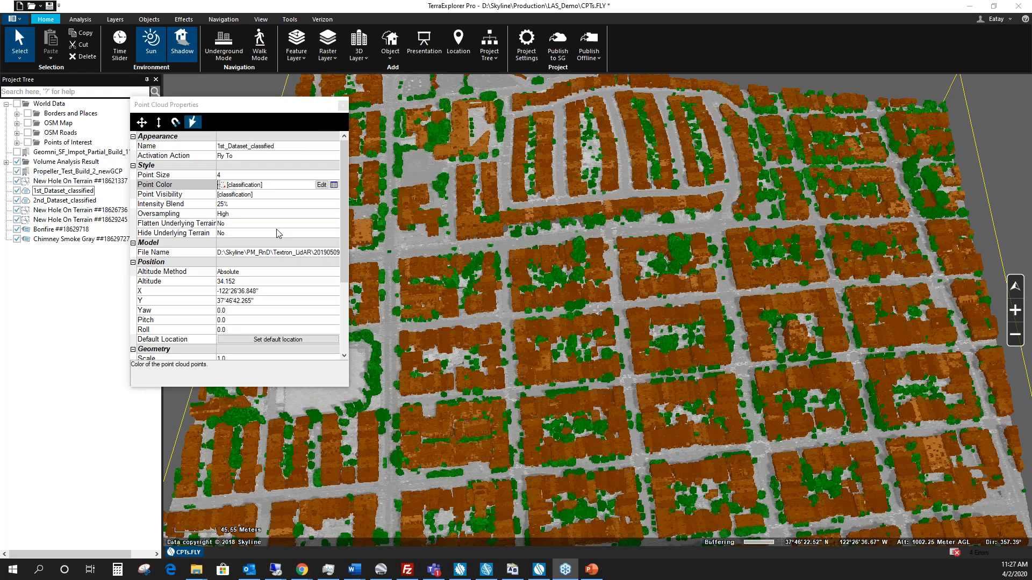
# Review the Point Visibility values by classification of 1st_Dataset_classified, and close its properties.
pyautogui.click(264, 195)
pyautogui.click(333, 195)
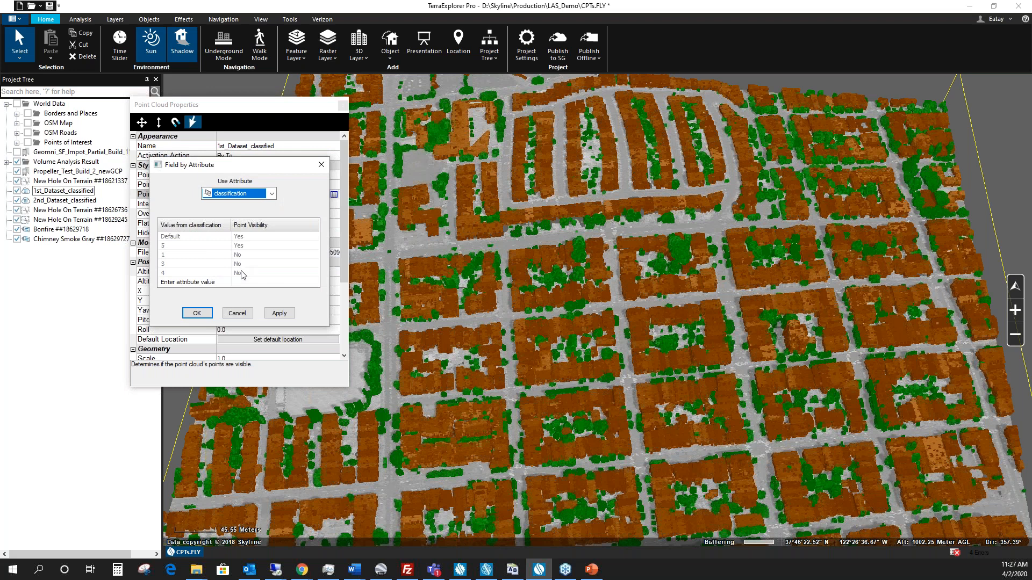
pyautogui.click(320, 164)
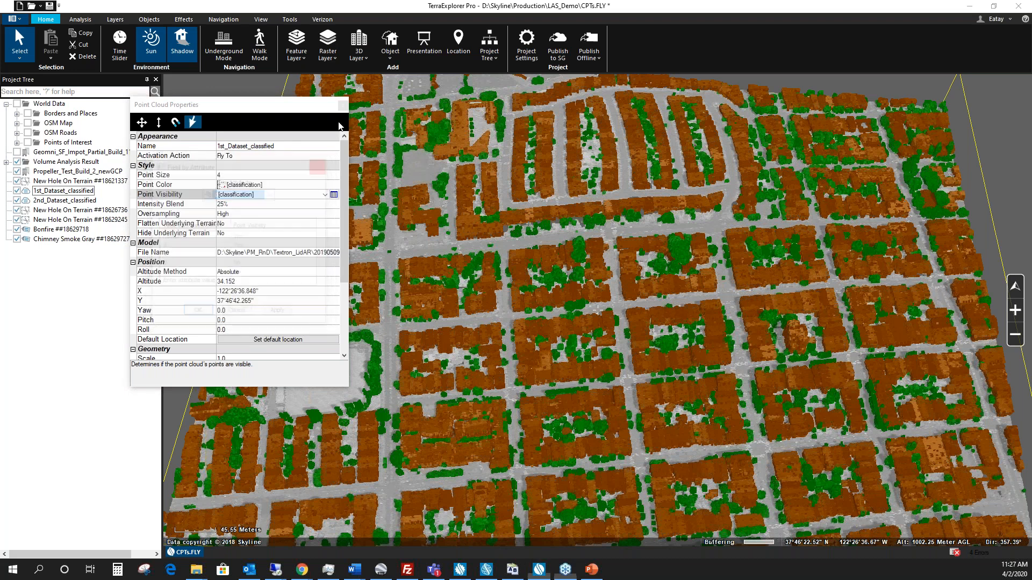
pyautogui.click(343, 106)
# Examine the classified buildings, trees and streets of the point cloud up close from several angles.
pyautogui.scroll(5, 597, 310)
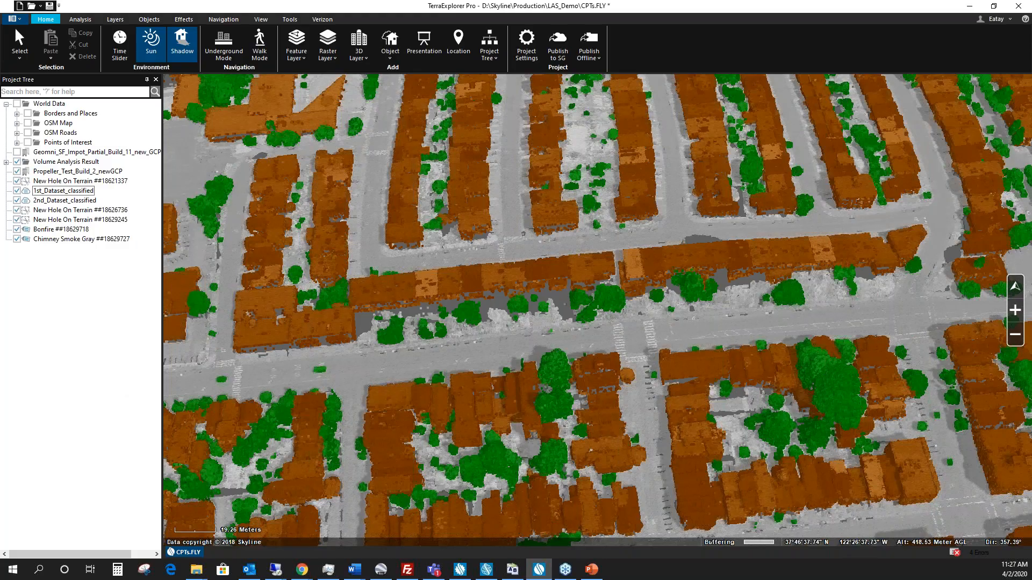
pyautogui.moveTo(881, 505); pyautogui.dragTo(681, 363)
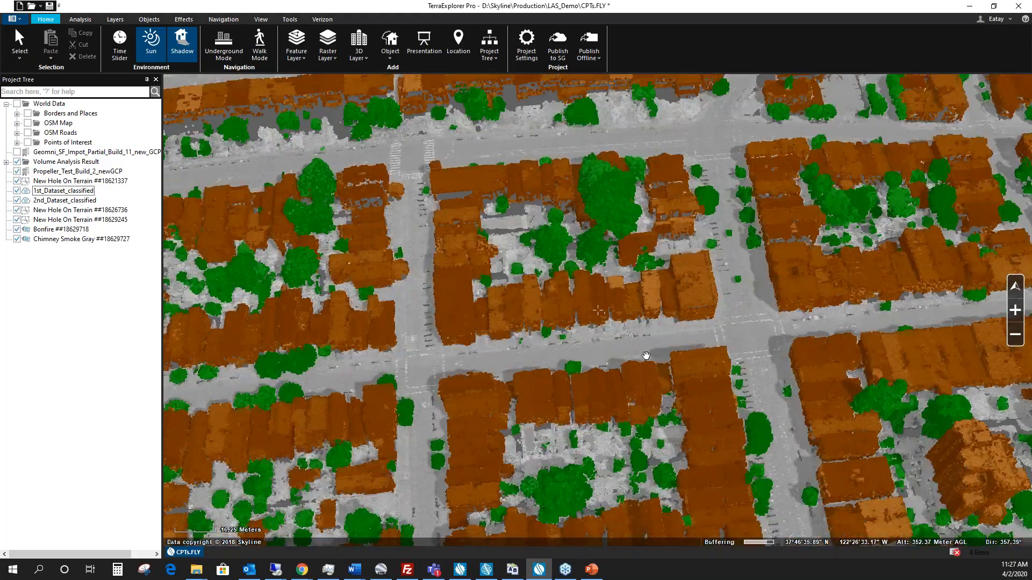
pyautogui.scroll(3, 680, 364)
pyautogui.moveTo(680, 363); pyautogui.dragTo(591, 470, button='middle')
pyautogui.moveTo(532, 261); pyautogui.dragTo(423, 359)
pyautogui.moveTo(423, 359); pyautogui.dragTo(354, 371, button='middle')
pyautogui.moveTo(417, 247); pyautogui.dragTo(576, 540)
pyautogui.moveTo(545, 476); pyautogui.dragTo(576, 396, button='middle')
pyautogui.scroll(-3, 545, 463)
# Set the Point Visibility of classification values 3 and 4 in 1st_Dataset_classified to Yes and apply it.
pyautogui.rightClick(54, 191)
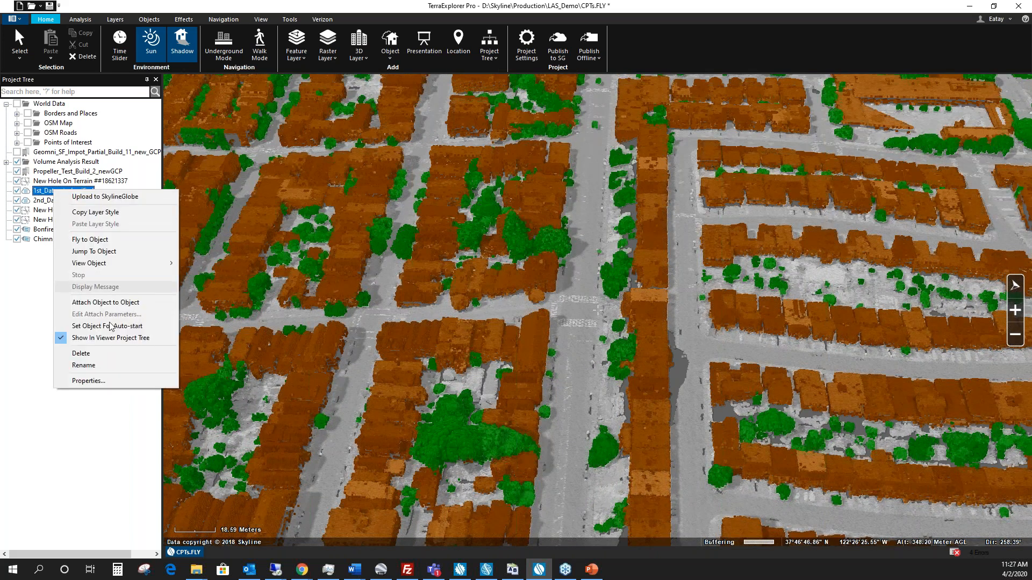
pyautogui.click(87, 381)
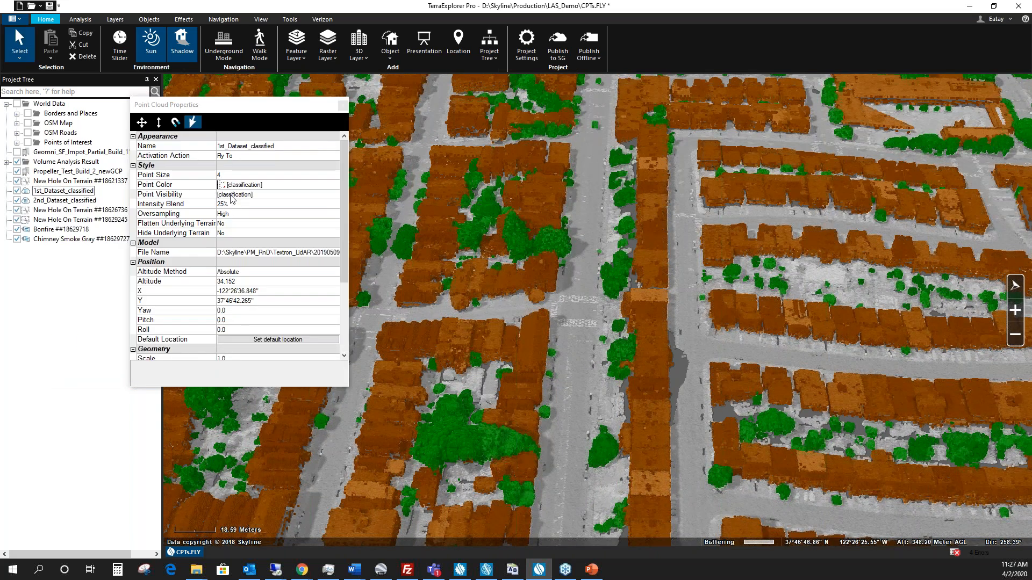
pyautogui.click(319, 195)
pyautogui.click(334, 194)
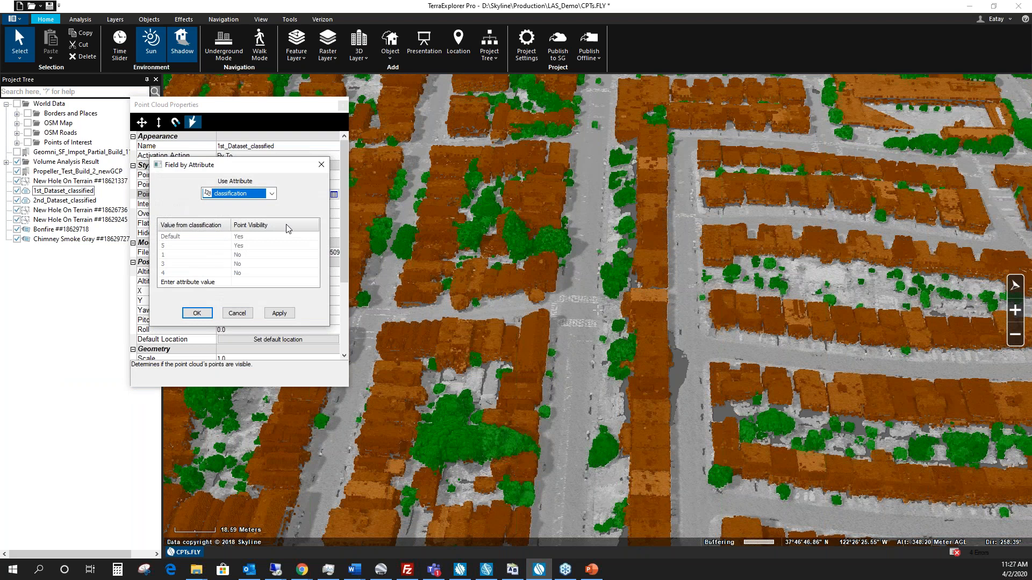
pyautogui.click(254, 264)
pyautogui.click(254, 265)
pyautogui.click(254, 265)
pyautogui.click(252, 279)
pyautogui.click(261, 274)
pyautogui.click(260, 275)
pyautogui.click(260, 273)
pyautogui.click(260, 289)
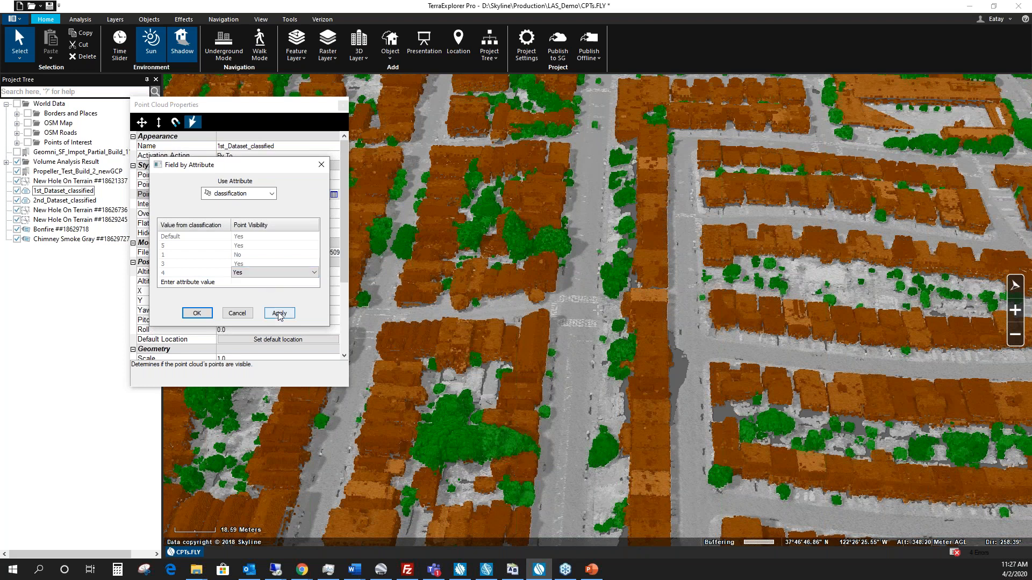
pyautogui.click(277, 309)
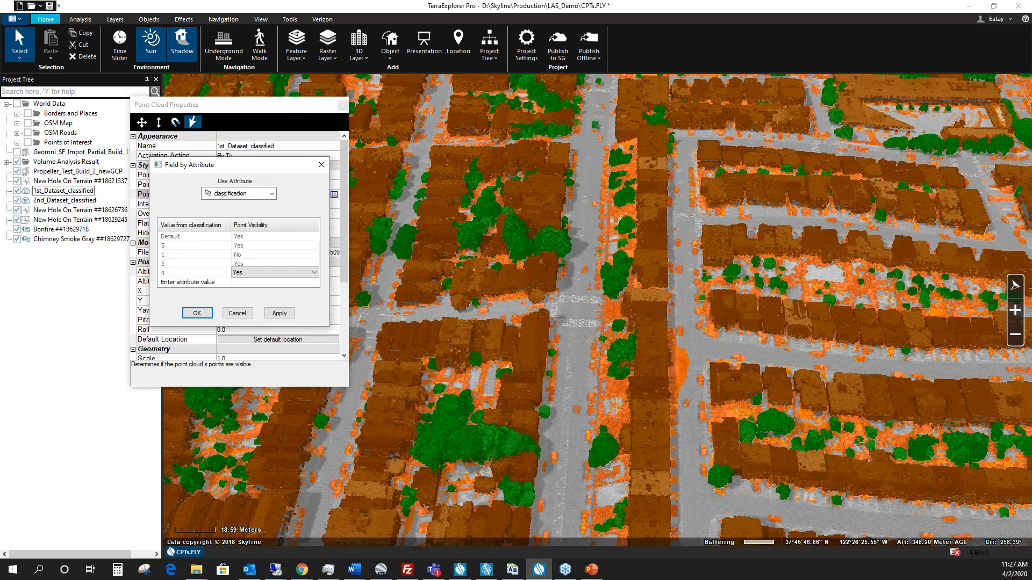
# Confirm the Point Visibility settings, close the properties of 1st_Dataset_classified, and copy its layer style.
pyautogui.click(197, 313)
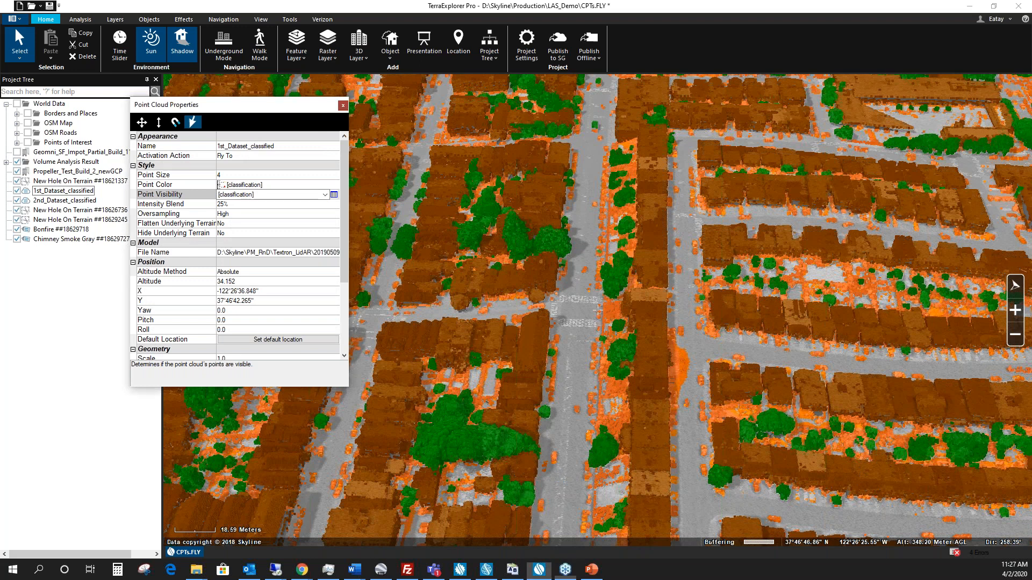
pyautogui.click(343, 106)
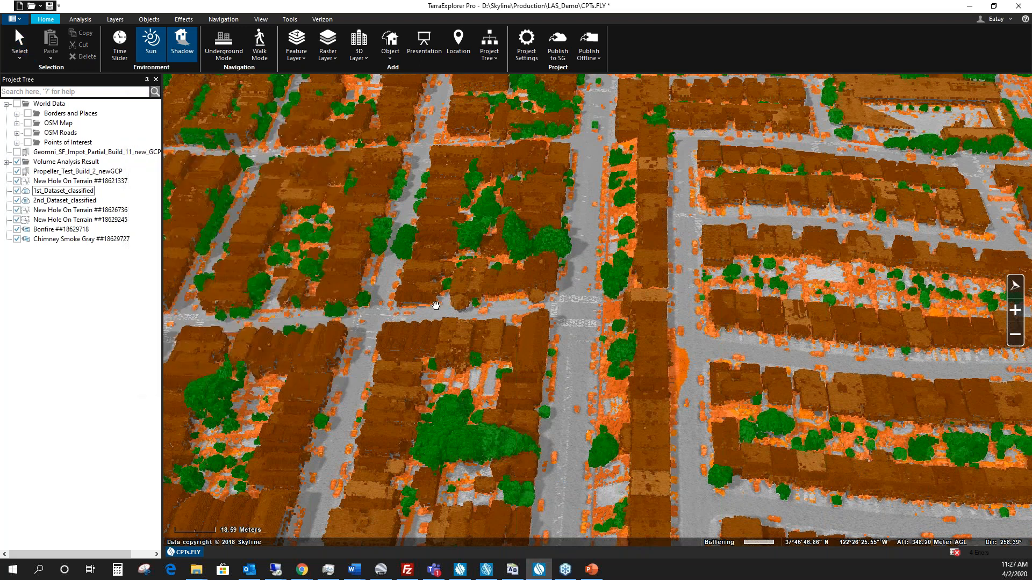
pyautogui.rightClick(63, 191)
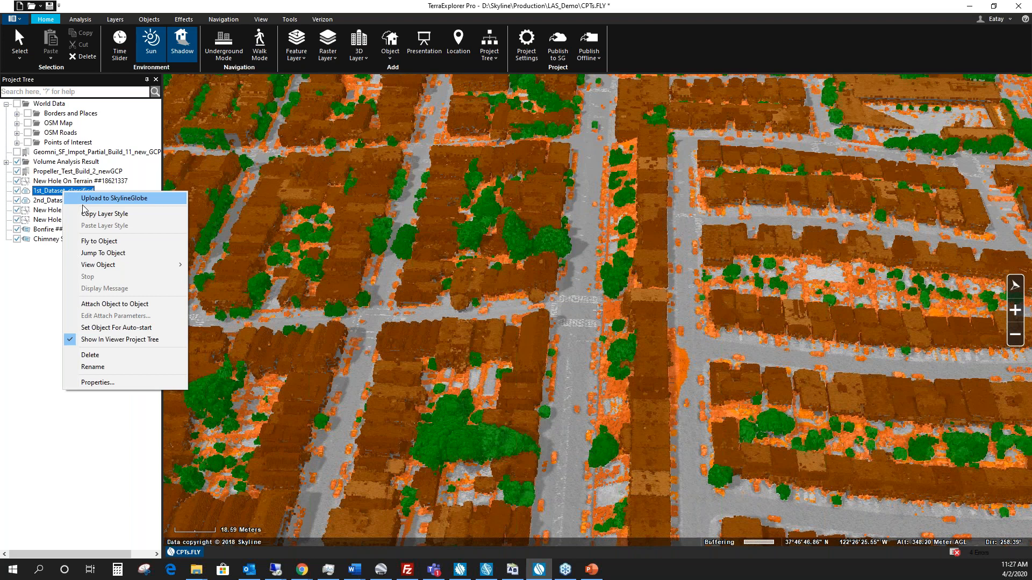
pyautogui.click(97, 214)
pyautogui.doubleClick(63, 201)
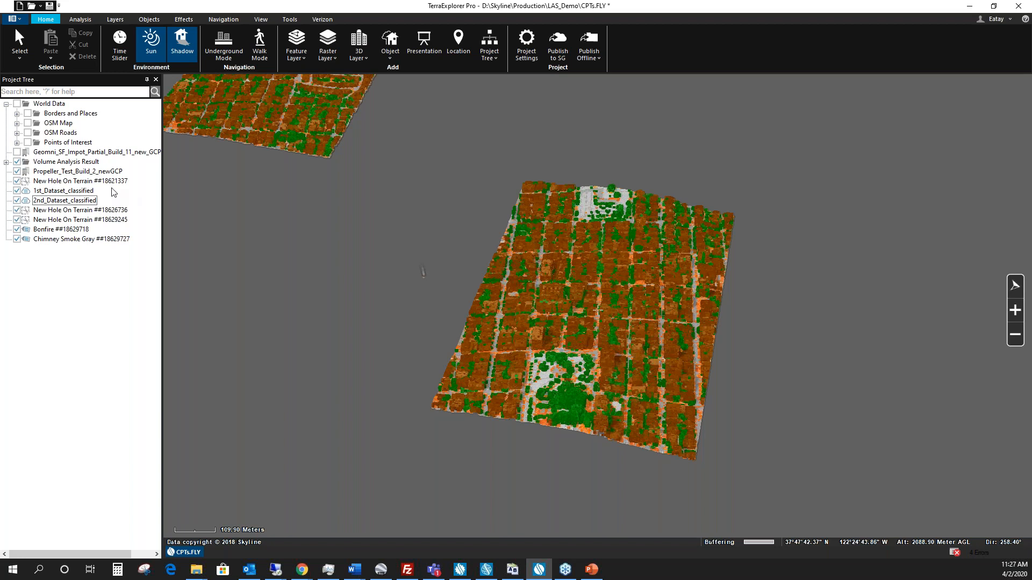
# Open the Point Visibility attribute settings of 1st_Dataset_classified and set classification value 3 to No.
pyautogui.moveTo(240, 144); pyautogui.dragTo(457, 441)
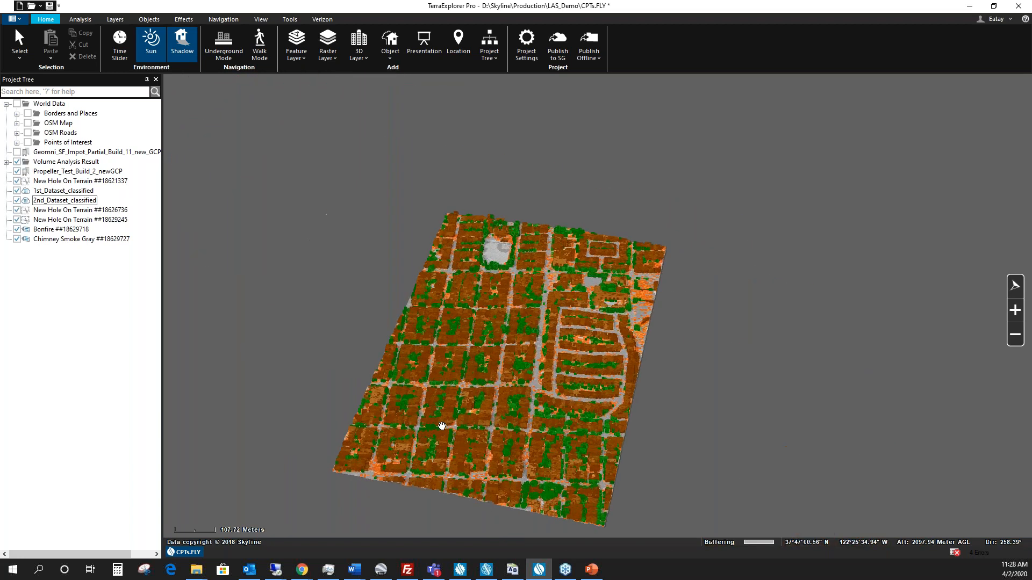
pyautogui.scroll(2, 457, 441)
pyautogui.rightClick(79, 193)
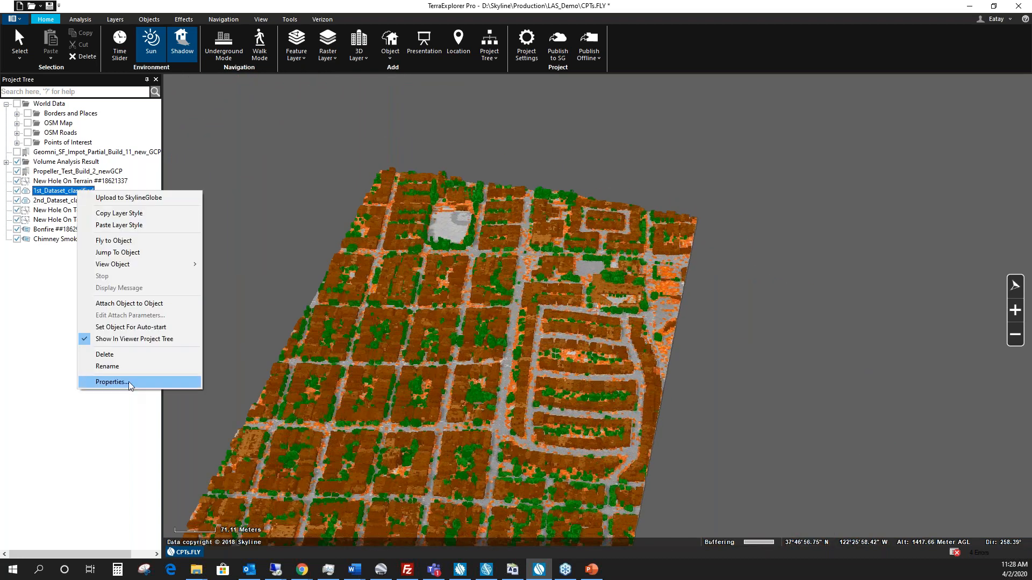
pyautogui.click(131, 383)
pyautogui.click(333, 197)
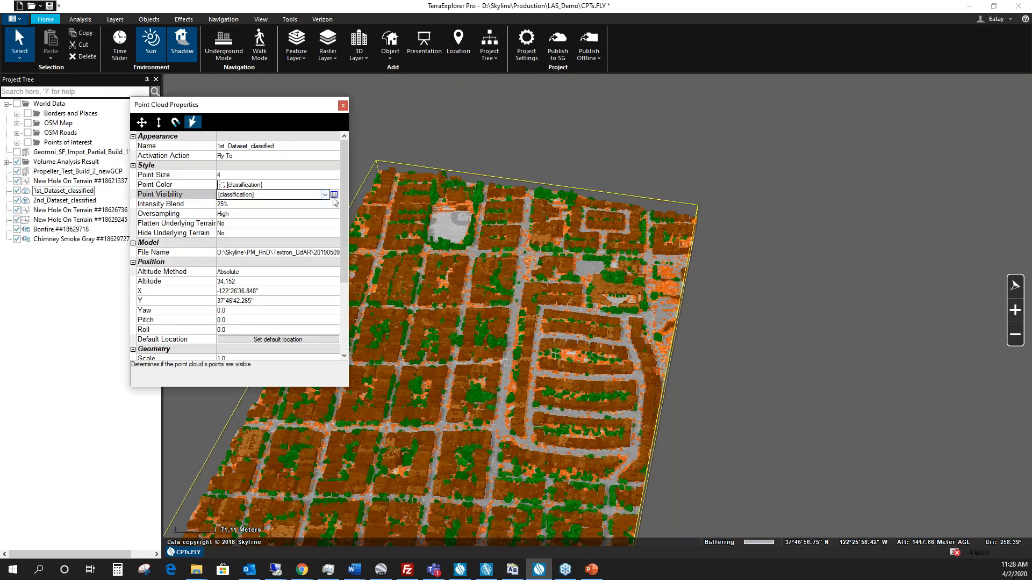
pyautogui.click(334, 195)
pyautogui.click(255, 264)
pyautogui.click(256, 264)
pyautogui.click(257, 264)
pyautogui.click(256, 279)
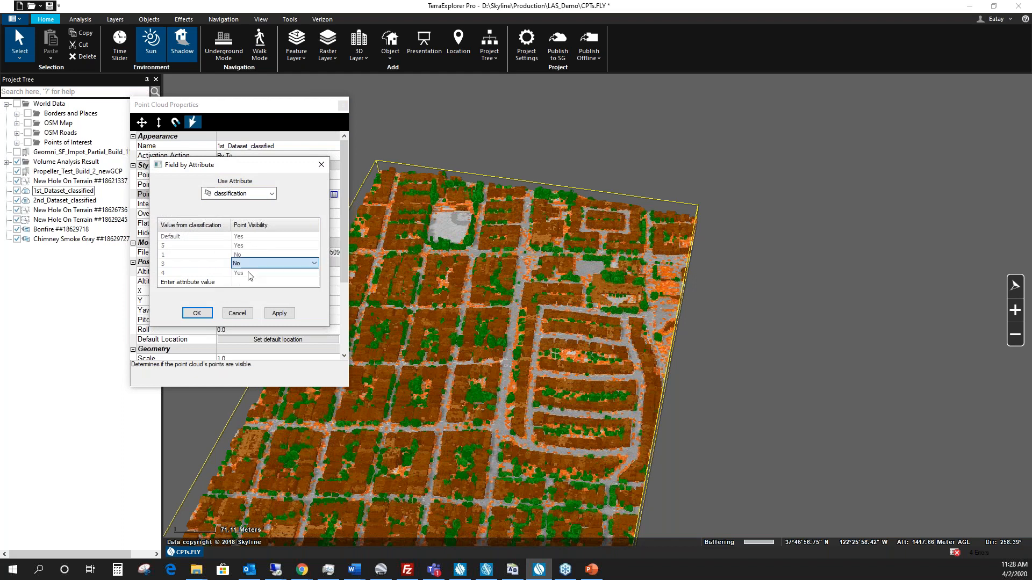
# Set the Point Visibility of classification value 4 to No, apply the settings, and close the point cloud properties.
pyautogui.click(255, 273)
pyautogui.click(255, 274)
pyautogui.click(255, 274)
pyautogui.click(252, 289)
pyautogui.click(284, 315)
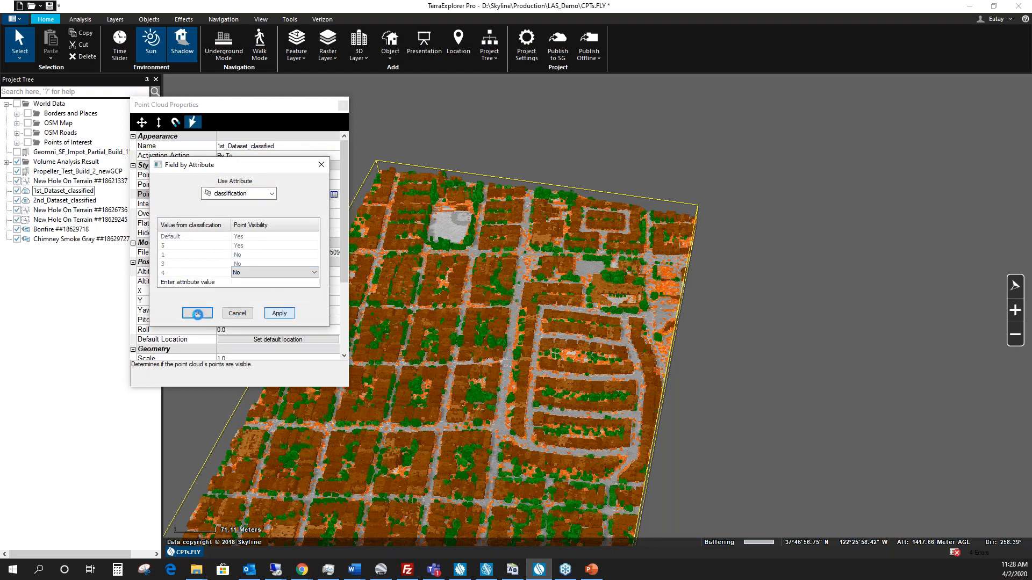
pyautogui.click(199, 314)
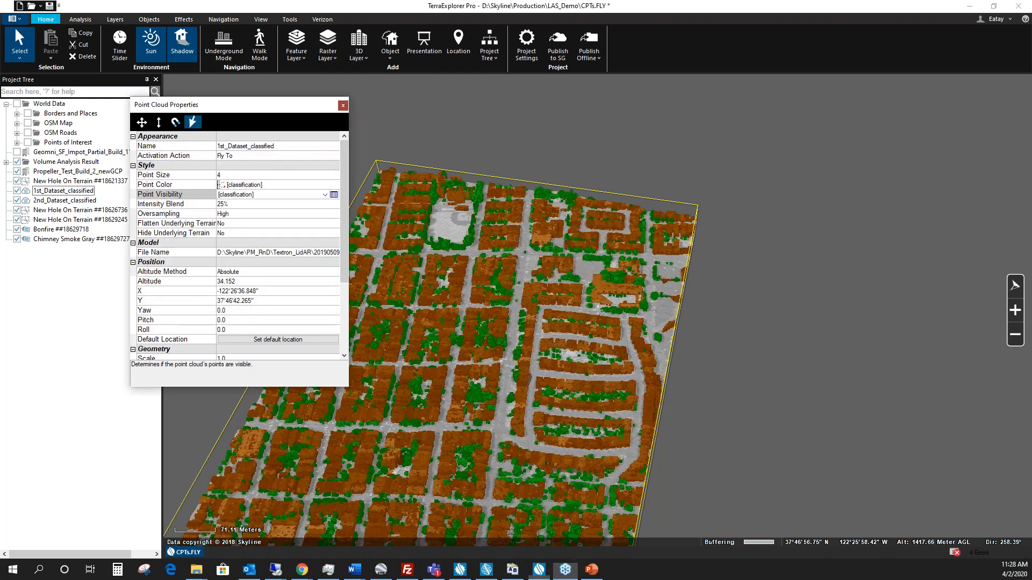
pyautogui.click(343, 105)
# Copy the layer style of 1st_Dataset_classified and paste it onto 2nd_Dataset_classified.
pyautogui.rightClick(79, 194)
pyautogui.click(118, 214)
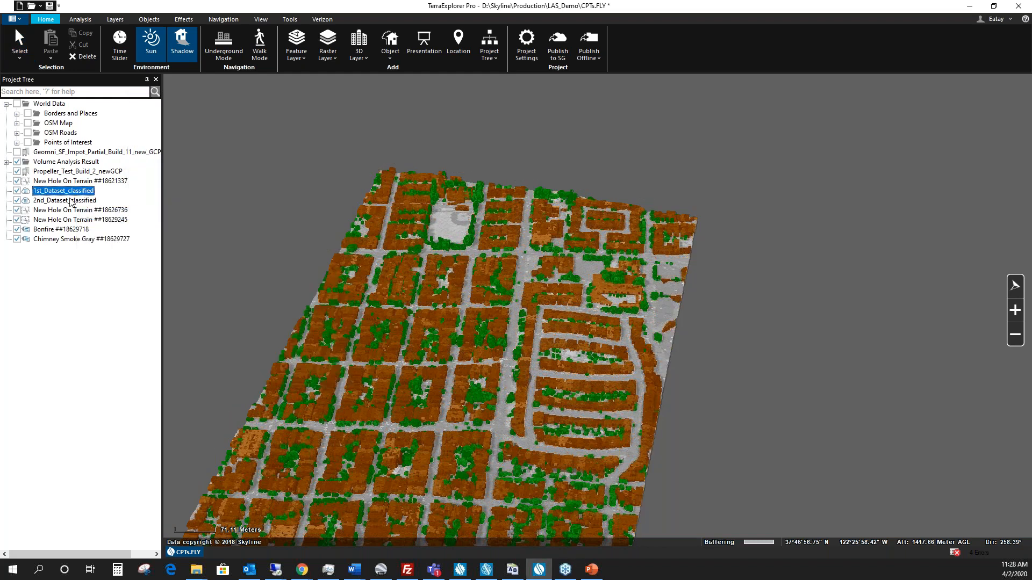
pyautogui.doubleClick(79, 201)
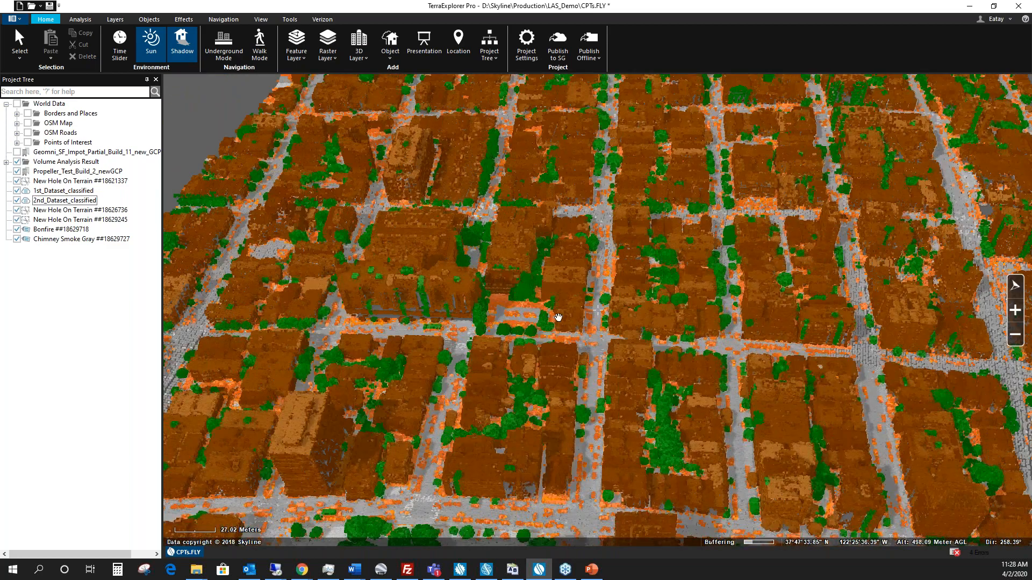
pyautogui.moveTo(559, 308); pyautogui.dragTo(630, 300, button='middle')
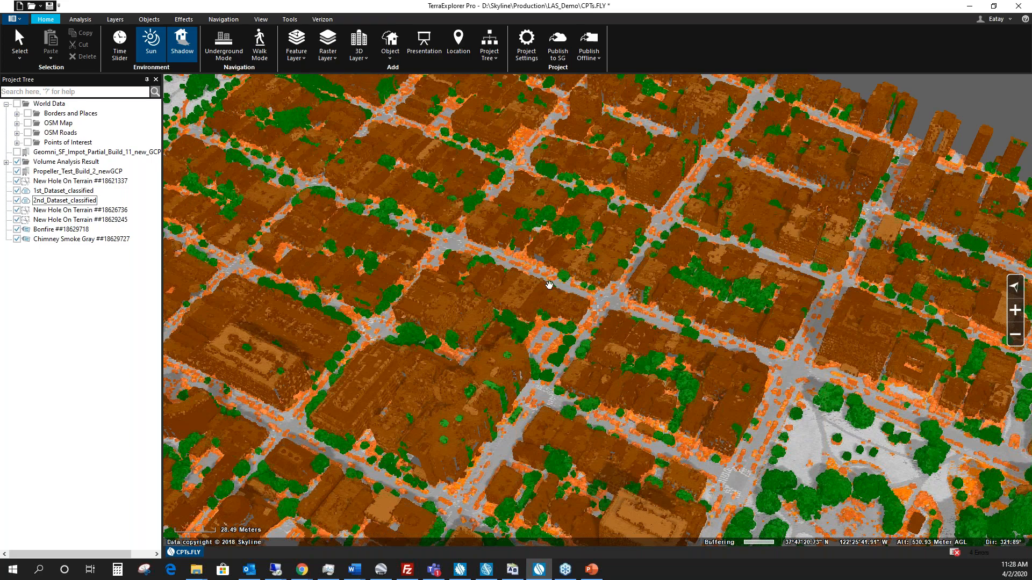
pyautogui.scroll(5, 548, 285)
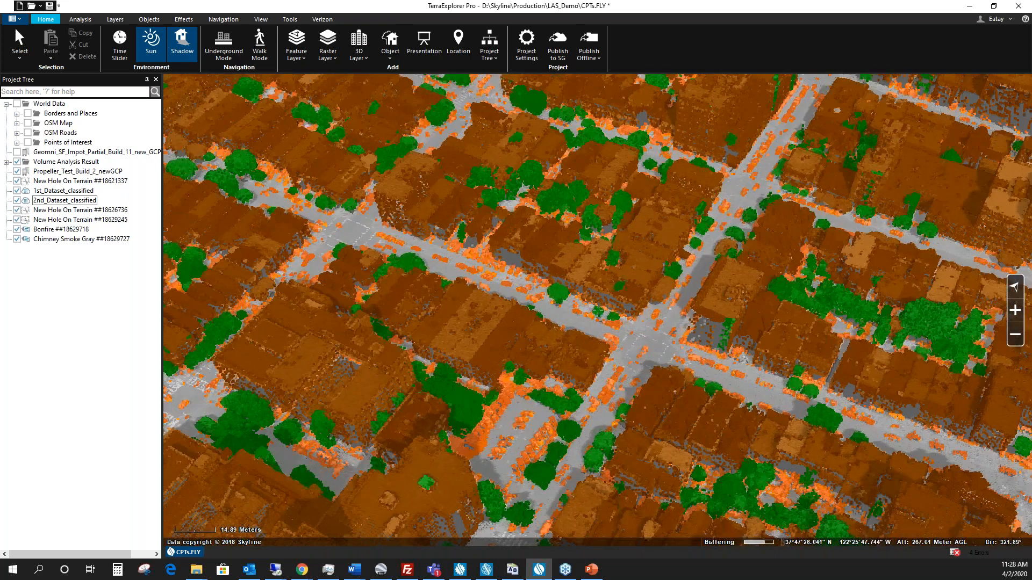
pyautogui.moveTo(643, 344); pyautogui.dragTo(577, 309)
pyautogui.moveTo(578, 309); pyautogui.dragTo(441, 323, button='middle')
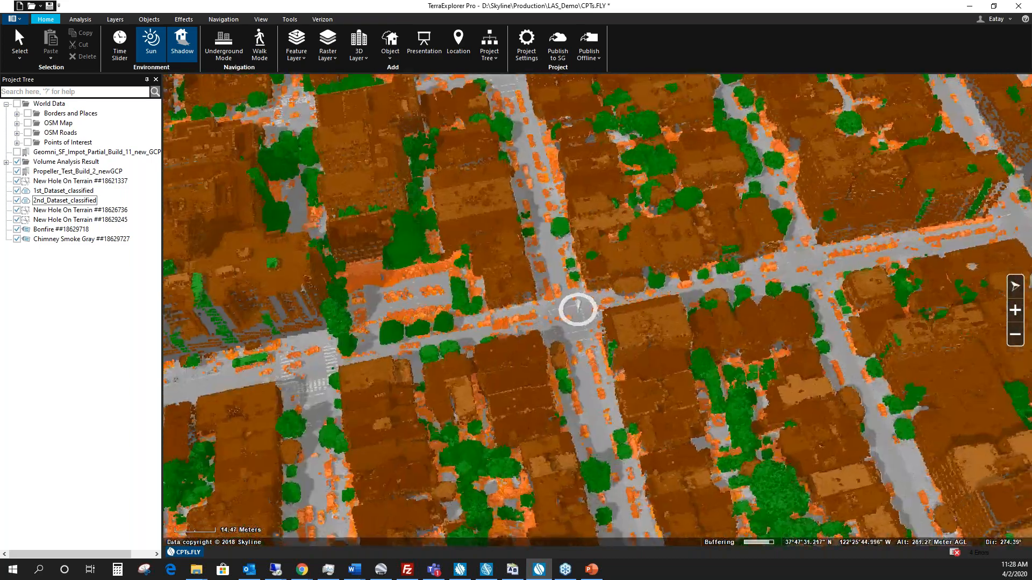
pyautogui.rightClick(53, 203)
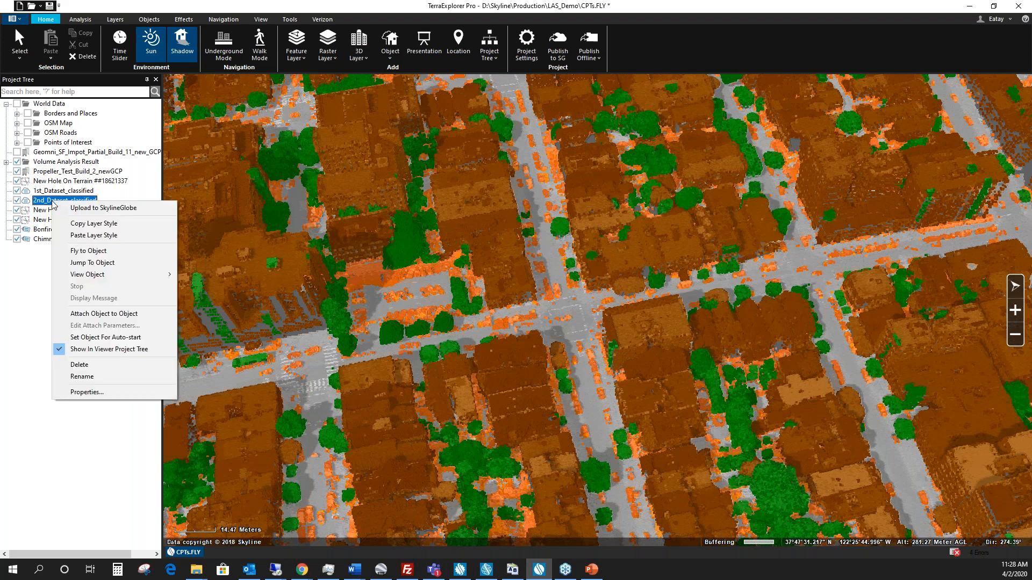
pyautogui.click(93, 238)
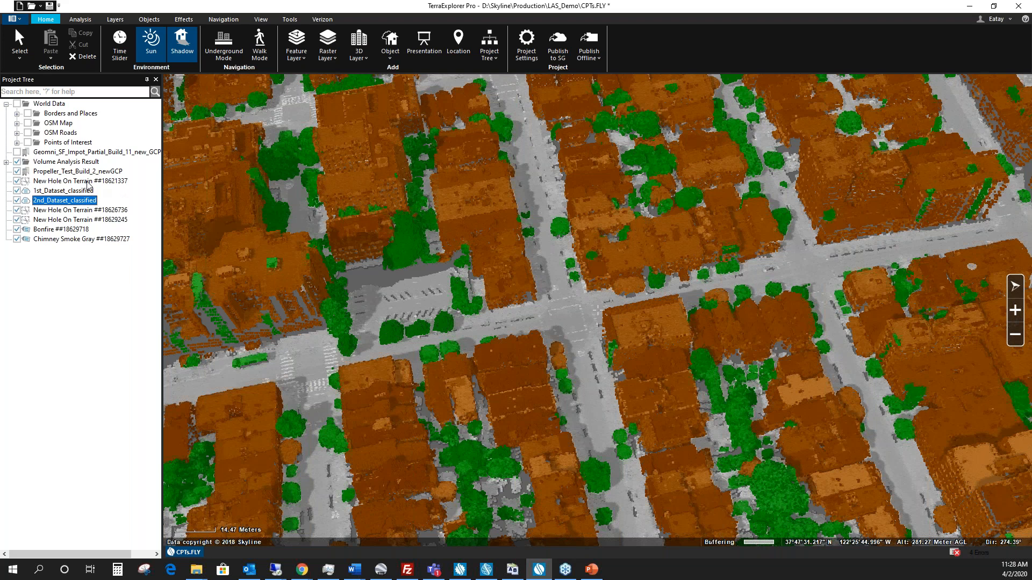
# Check the layer style options of the OSM Highway Level 1 layer in OSM Roads, and collapse the group.
pyautogui.click(17, 133)
pyautogui.rightClick(68, 143)
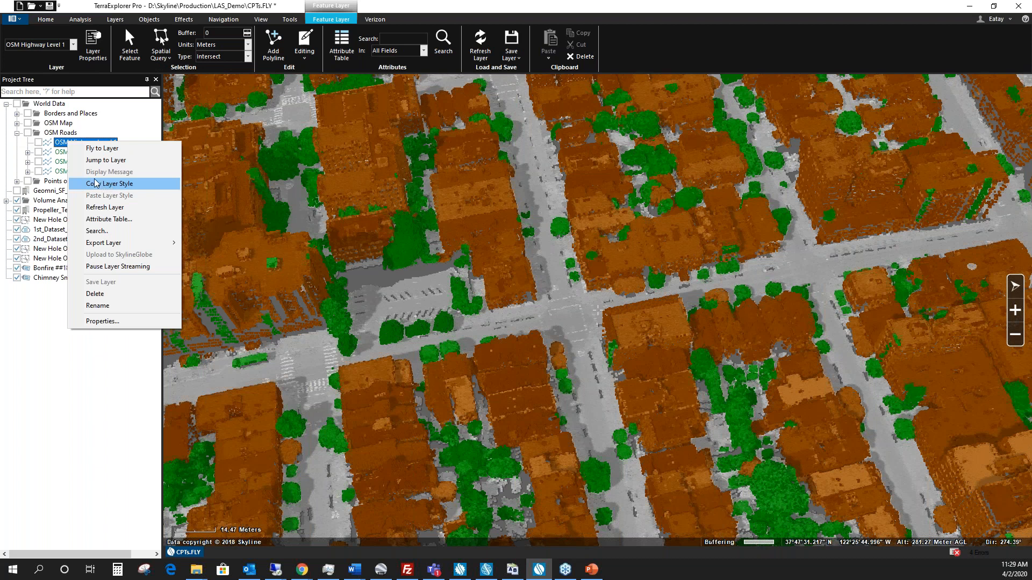
pyautogui.click(17, 132)
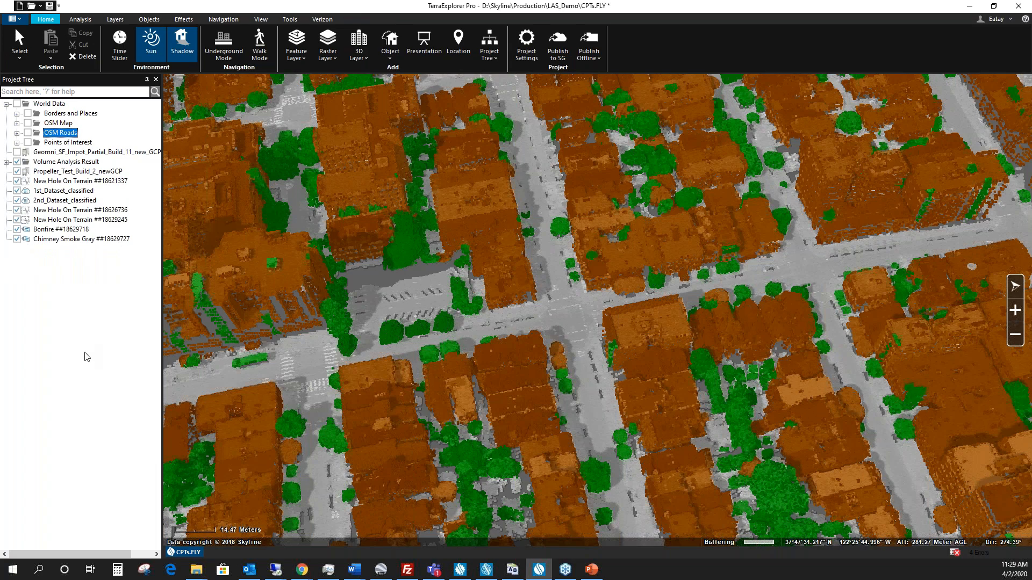
# Open the properties of 1st_Dataset_classified and set its Intensity Blend to 100 to colorize the points by intensity only.
pyautogui.click(580, 321)
pyautogui.scroll(-5, 598, 311)
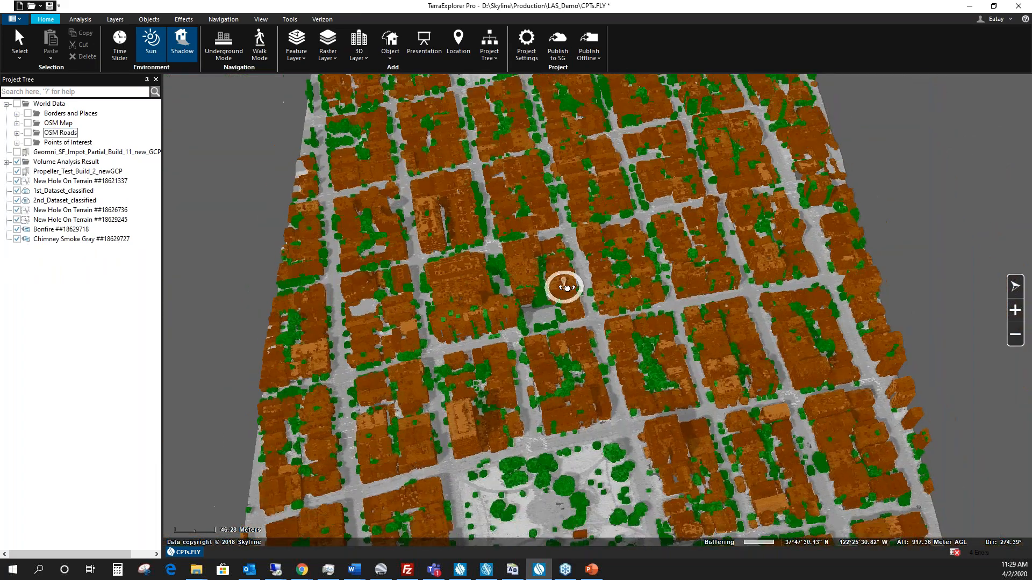
pyautogui.moveTo(567, 288); pyautogui.dragTo(472, 279, button='middle')
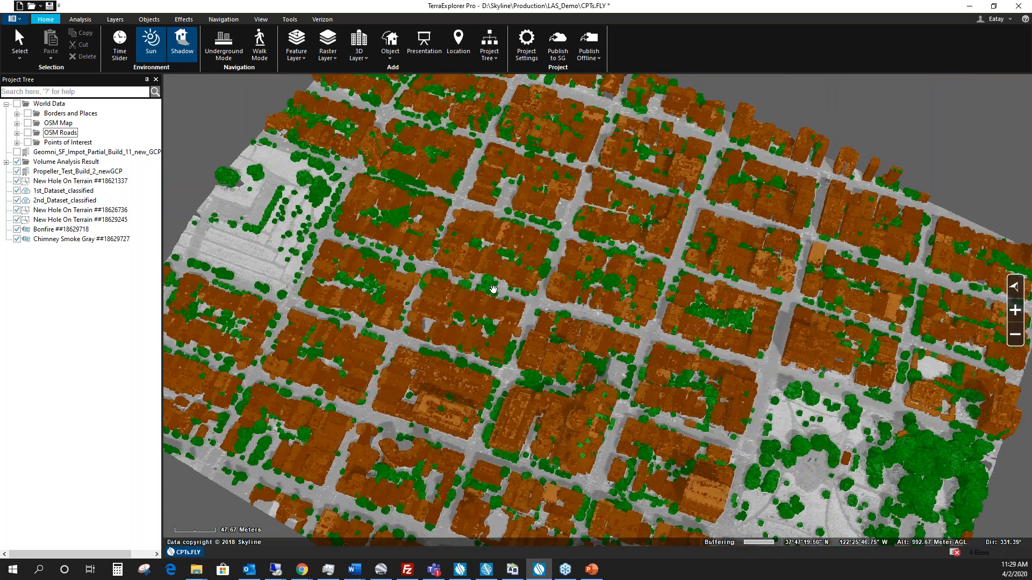
pyautogui.scroll(5, 573, 372)
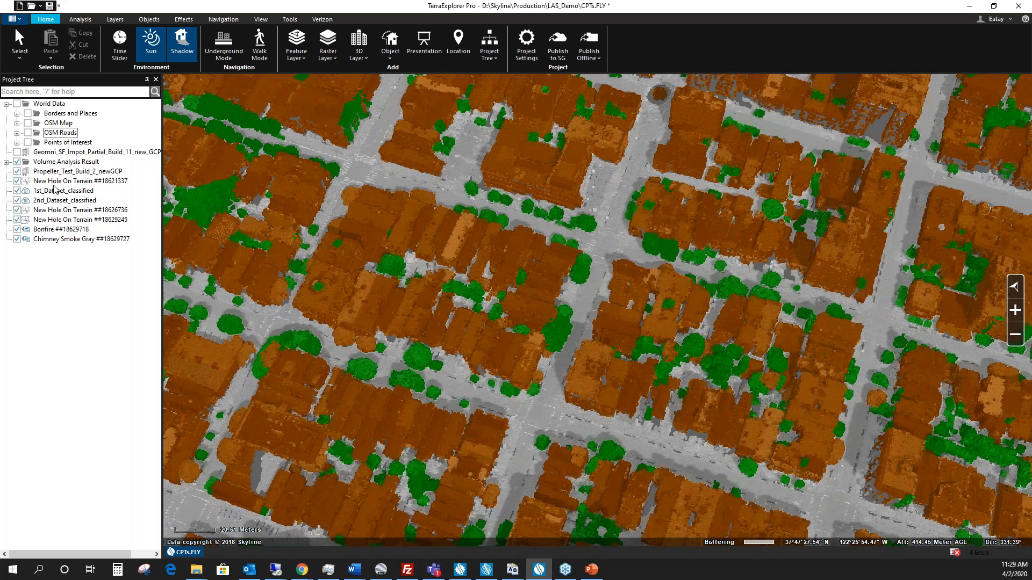
pyautogui.rightClick(50, 191)
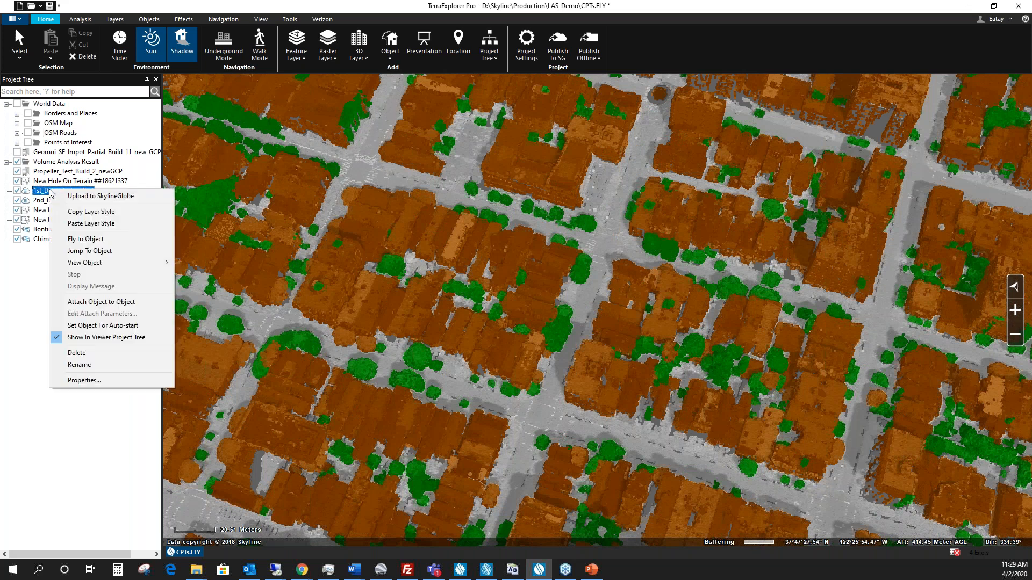
pyautogui.click(111, 382)
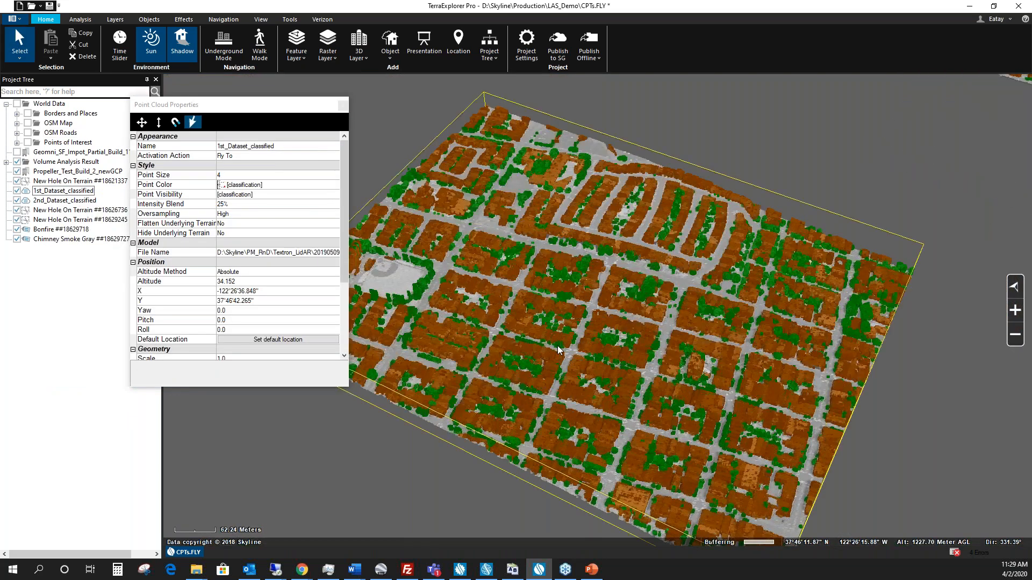
pyautogui.scroll(4, 557, 346)
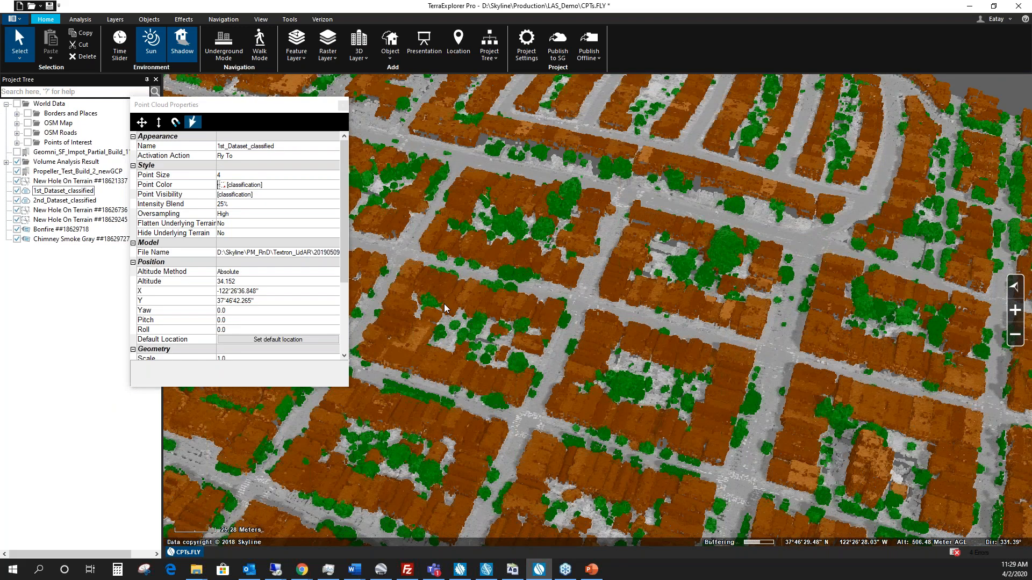
pyautogui.click(207, 204)
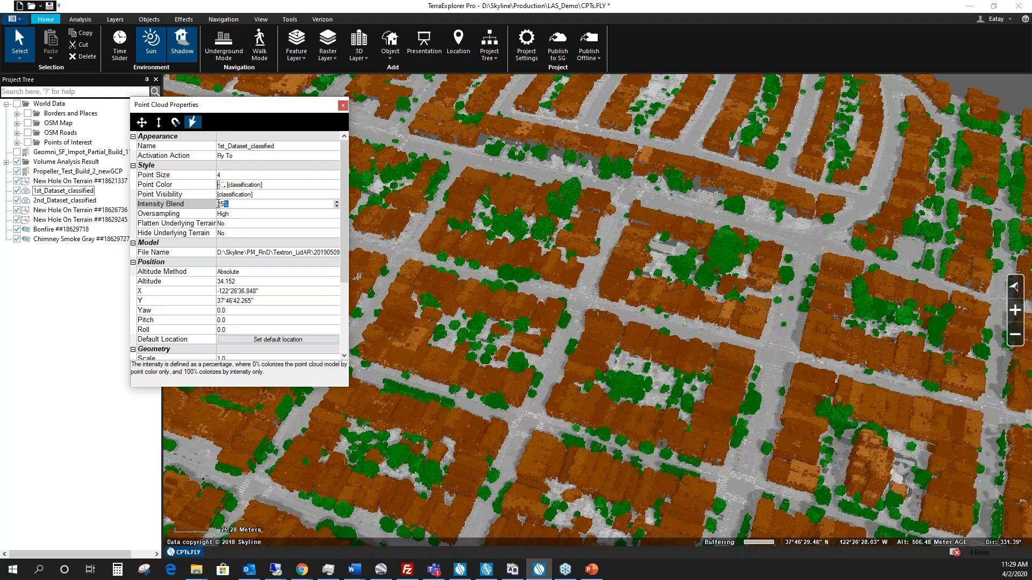
pyautogui.write('100')
pyautogui.press('Return')
pyautogui.moveTo(571, 328); pyautogui.dragTo(510, 325, button='middle')
# Set the Intensity Blend of 1st_Dataset_classified to 0 and view the blocks colored by classification only.
pyautogui.moveTo(236, 204); pyautogui.dragTo(218, 204)
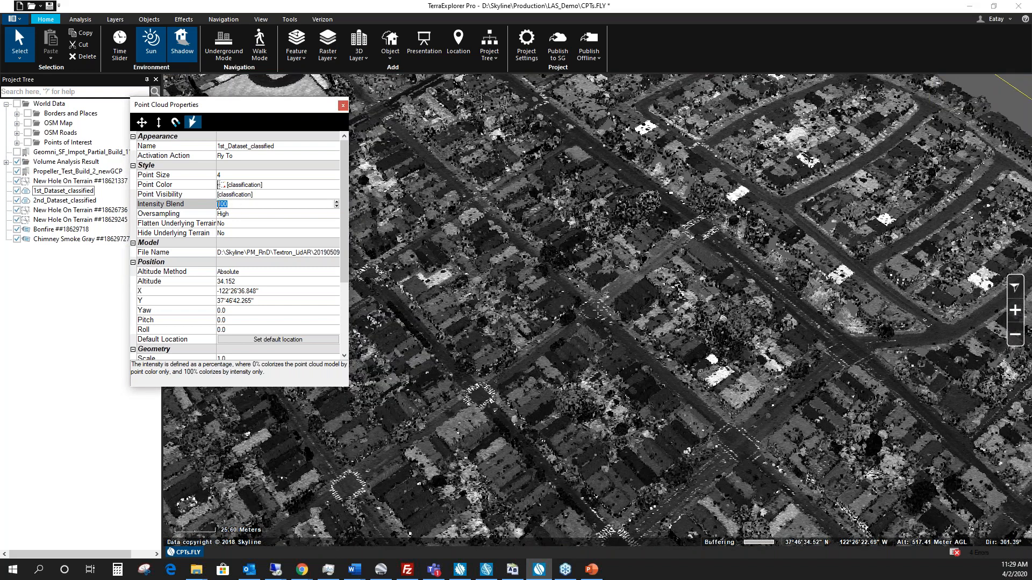
pyautogui.write('0')
pyautogui.press('Return')
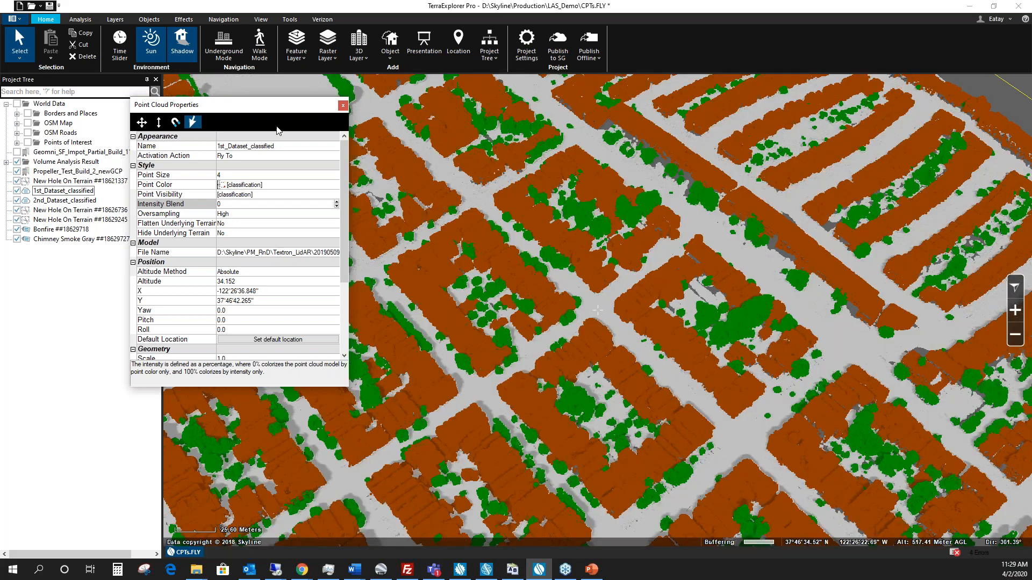
pyautogui.moveTo(596, 301); pyautogui.dragTo(567, 248, button='middle')
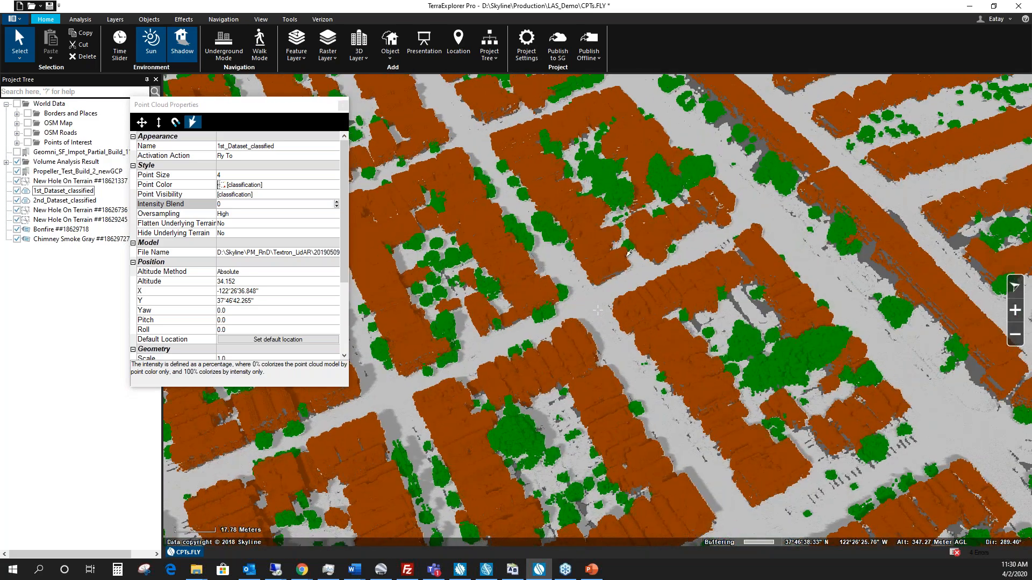
pyautogui.moveTo(628, 276); pyautogui.dragTo(622, 290, button='middle')
# Set the Intensity Blend of 1st_Dataset_classified to 50 and inspect the streets and the baseball field.
pyautogui.click(226, 205)
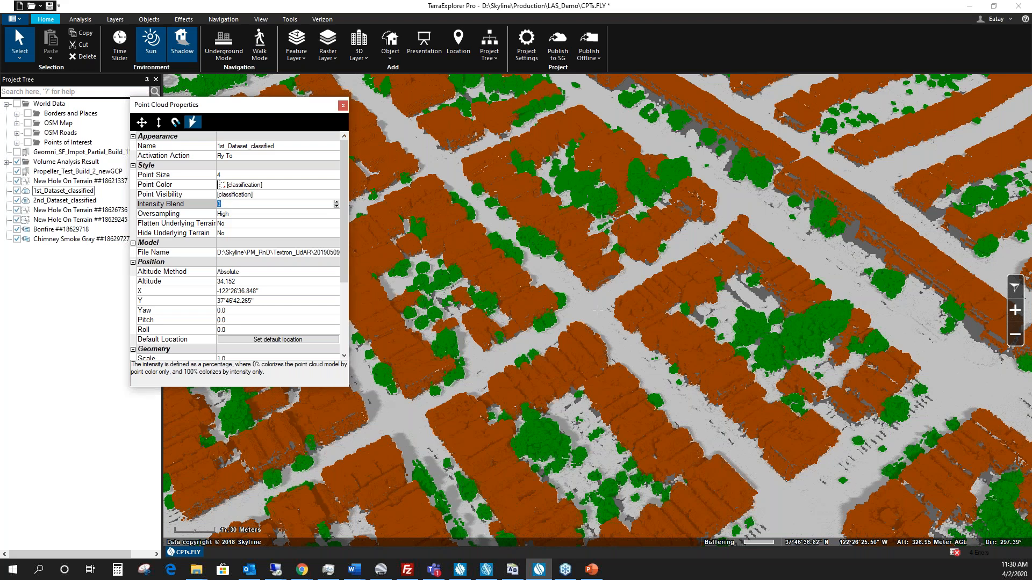
pyautogui.write('50')
pyautogui.press('Return')
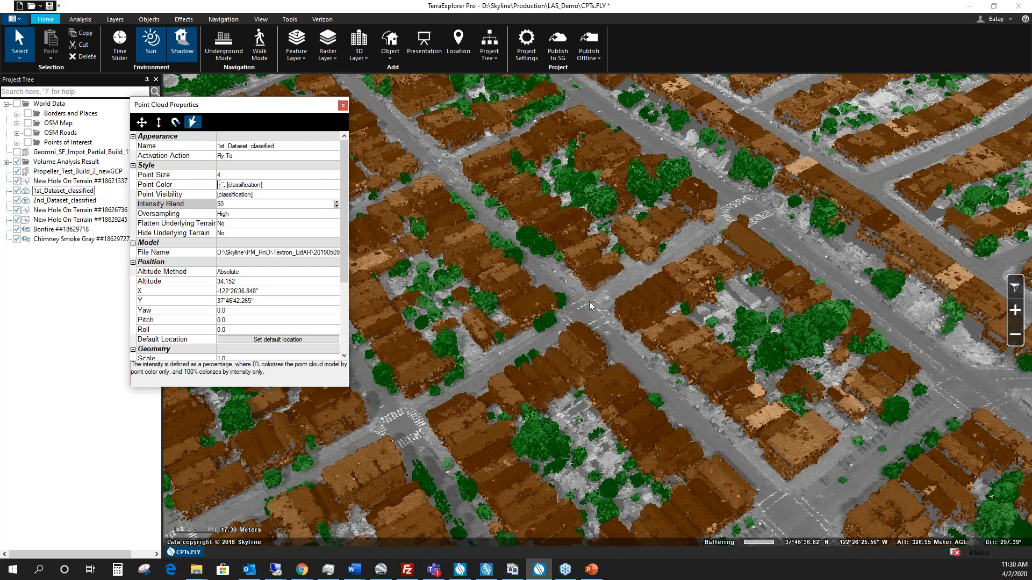
pyautogui.moveTo(591, 302); pyautogui.dragTo(600, 356, button='middle')
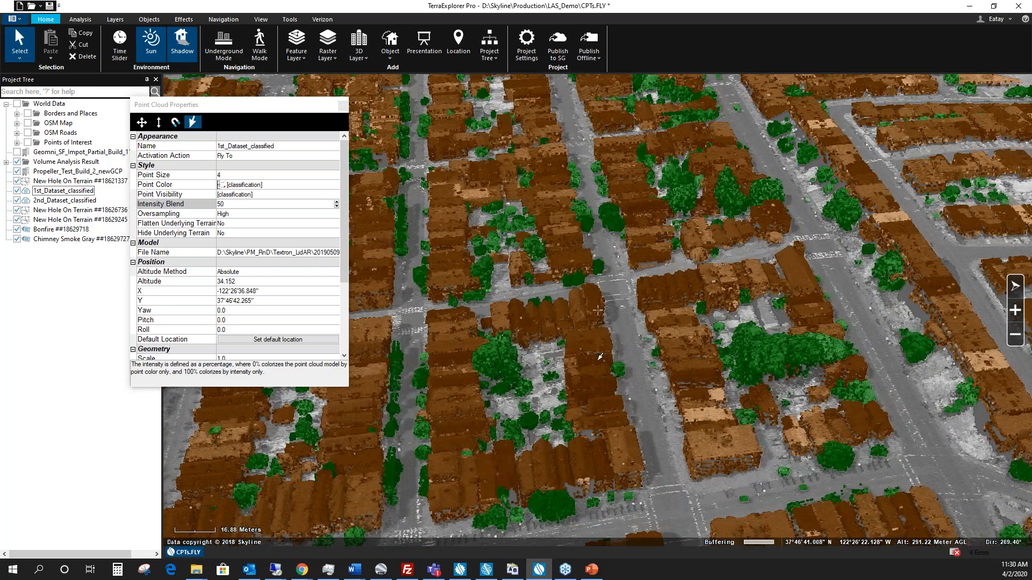
pyautogui.scroll(-2, 632, 331)
pyautogui.moveTo(630, 334); pyautogui.dragTo(581, 306, button='middle')
pyautogui.moveTo(588, 316); pyautogui.dragTo(717, 448)
pyautogui.moveTo(602, 343); pyautogui.dragTo(719, 439)
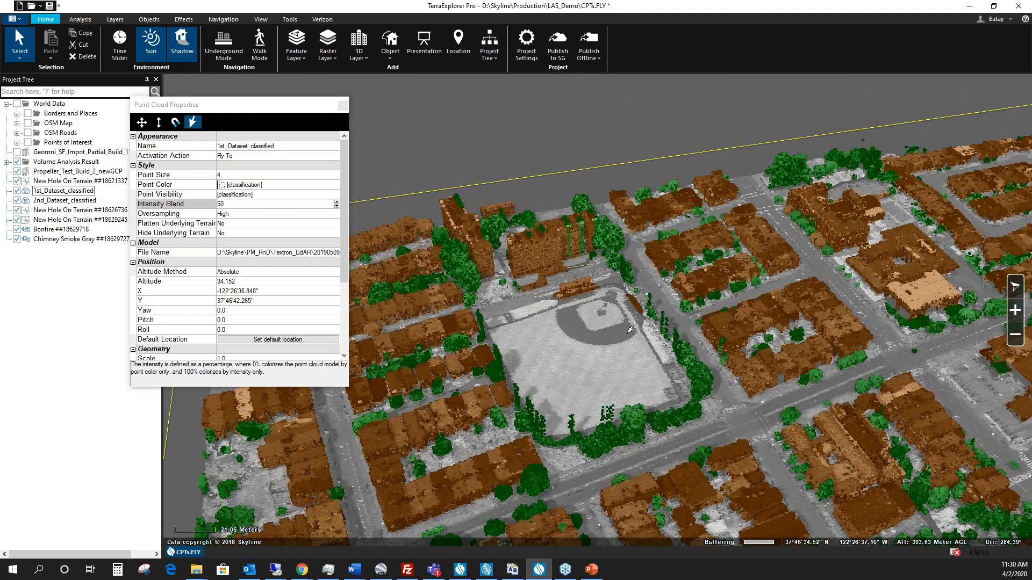
# Set the Intensity Blend back to 0 and view the baseball field colored by classification only.
pyautogui.doubleClick(234, 204)
pyautogui.write('0')
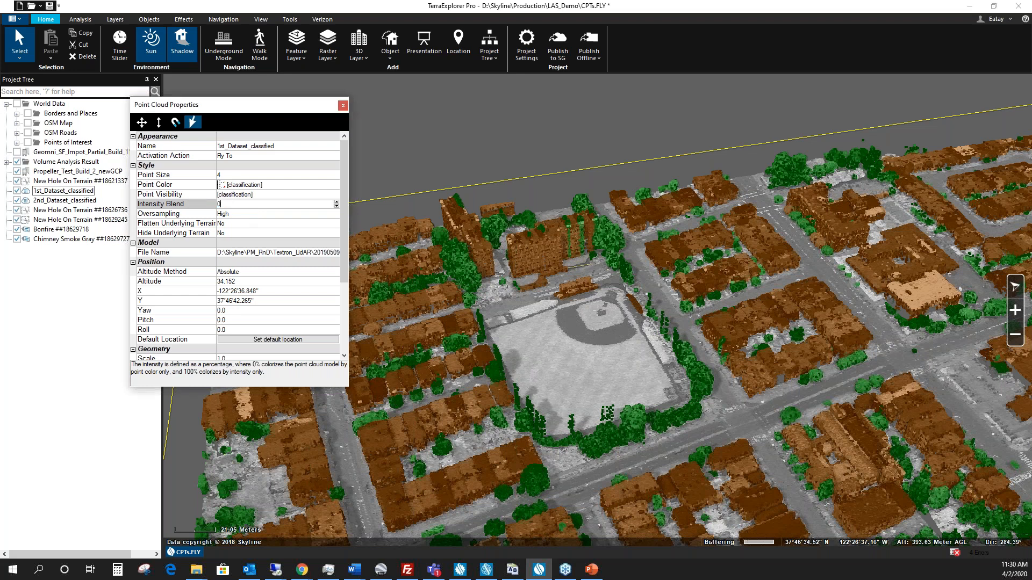
pyautogui.press('Return')
pyautogui.moveTo(629, 337); pyautogui.dragTo(630, 289, button='middle')
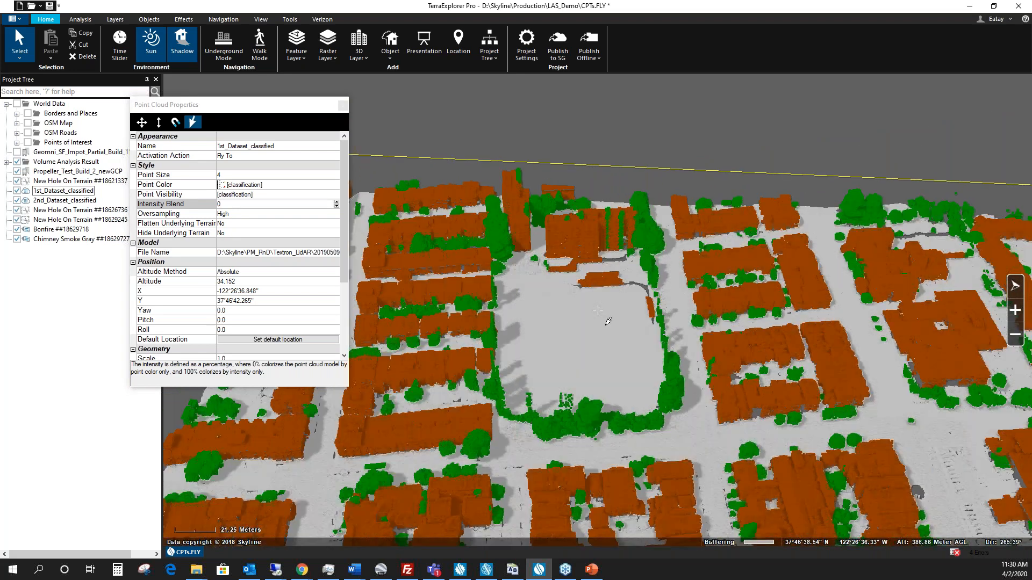
# Set the Intensity Blend of 1st_Dataset_classified to 50, close its properties and view the dataset's wider area.
pyautogui.click(166, 204)
pyautogui.write('50')
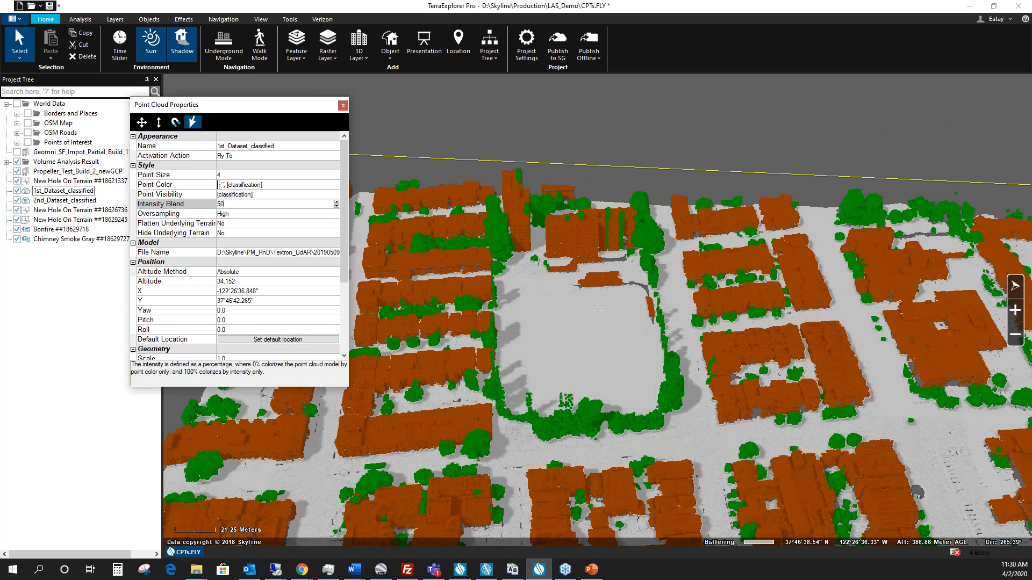
pyautogui.press('Return')
pyautogui.moveTo(718, 444); pyautogui.dragTo(717, 395, button='middle')
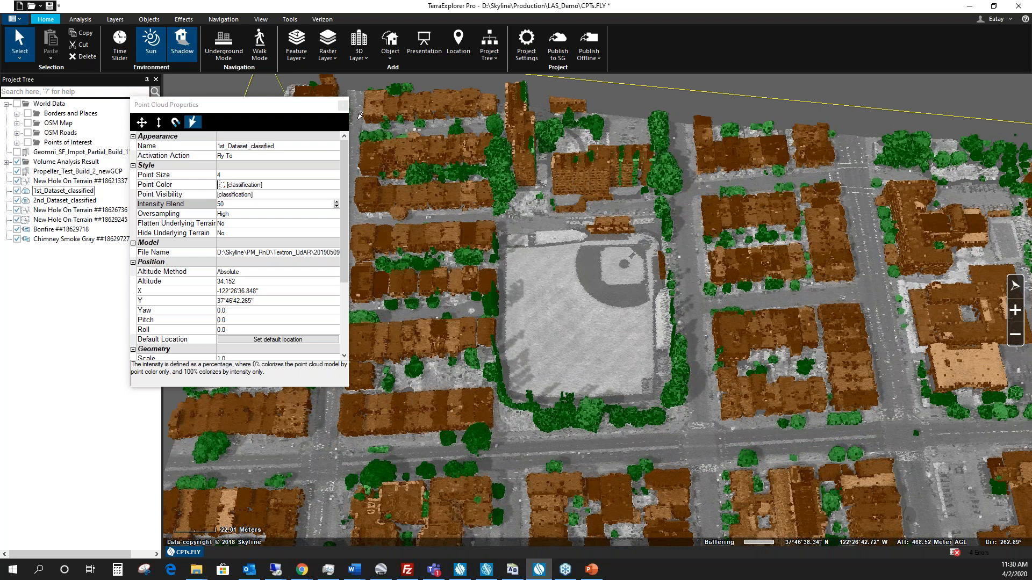
pyautogui.click(342, 106)
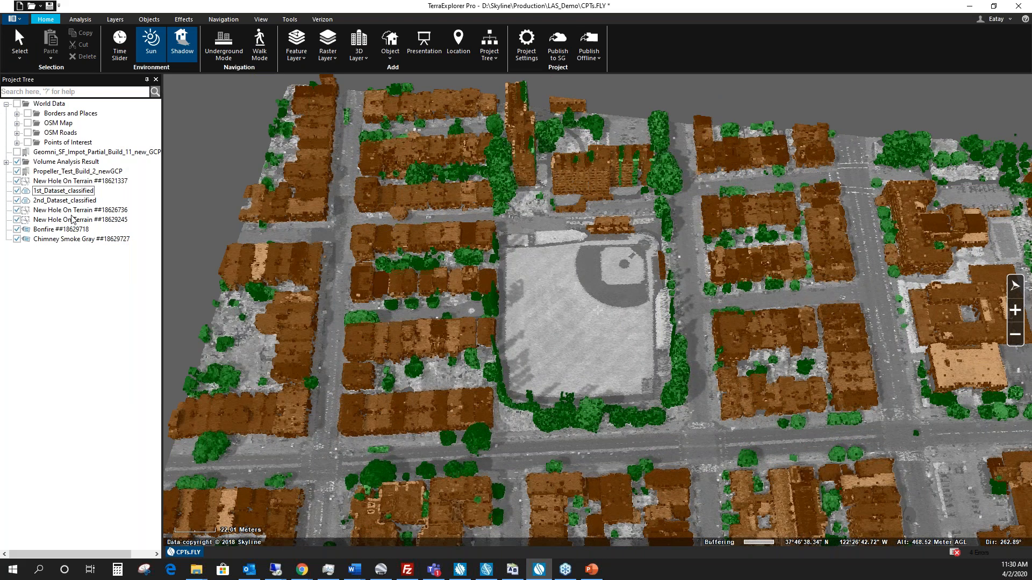
pyautogui.moveTo(579, 393); pyautogui.dragTo(492, 323)
pyautogui.scroll(-5, 492, 322)
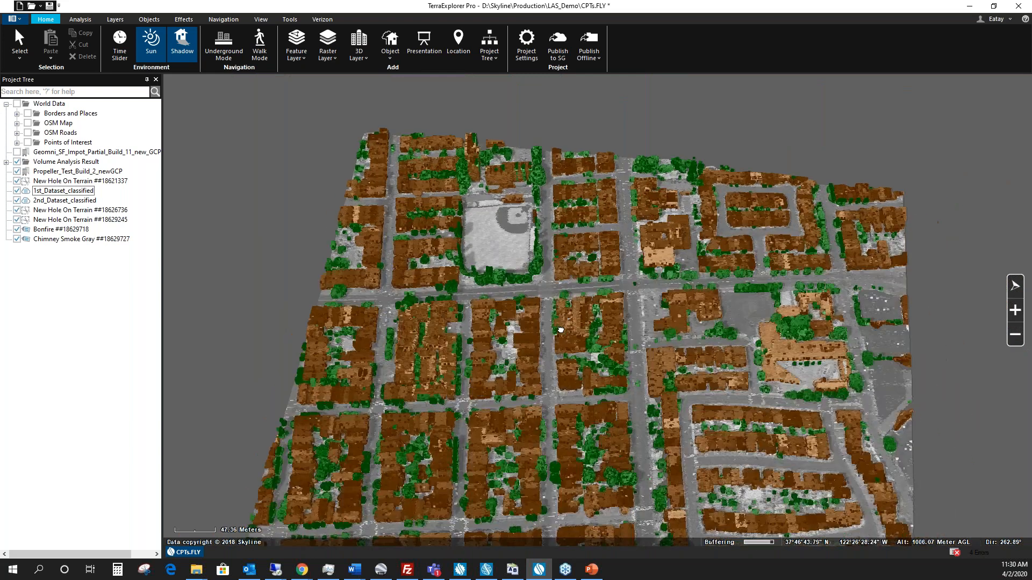
pyautogui.scroll(2, 557, 327)
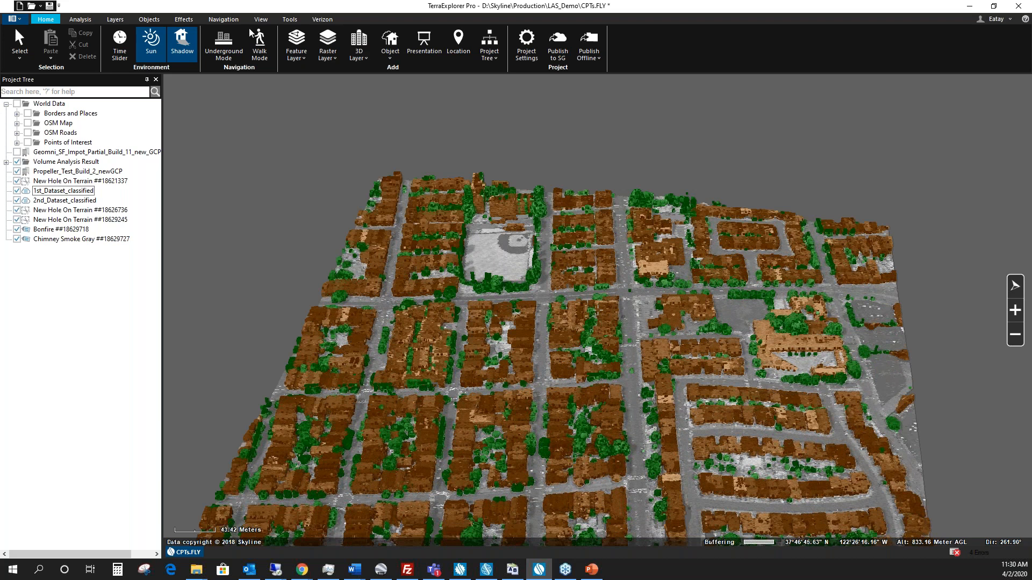
pyautogui.click(290, 20)
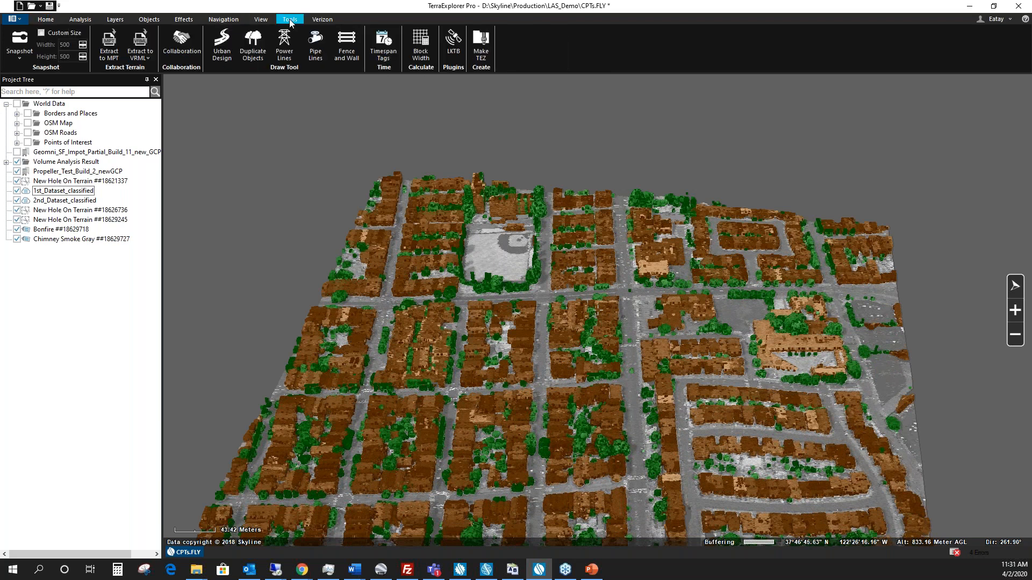
pyautogui.click(264, 19)
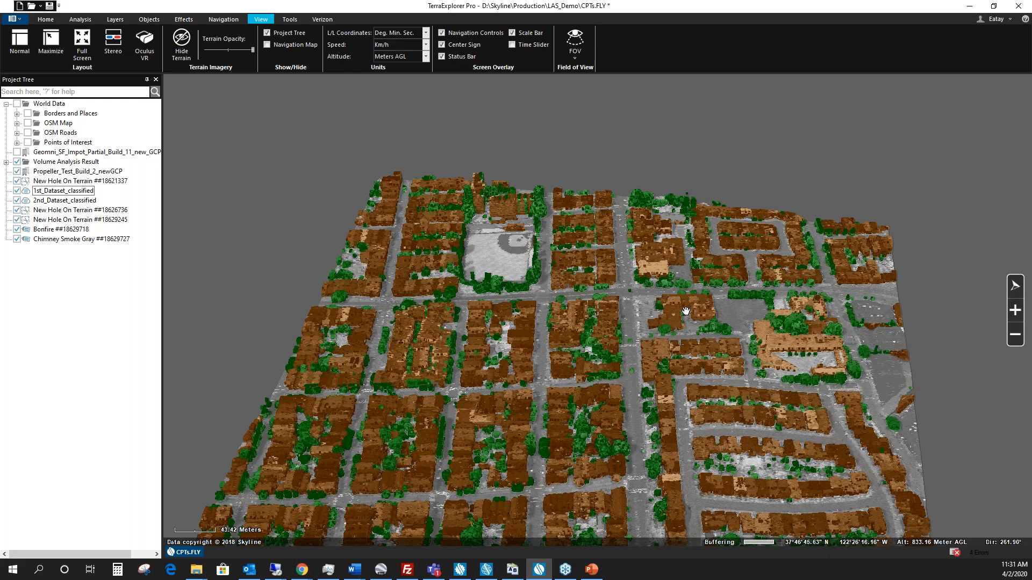
pyautogui.moveTo(593, 396); pyautogui.dragTo(570, 295)
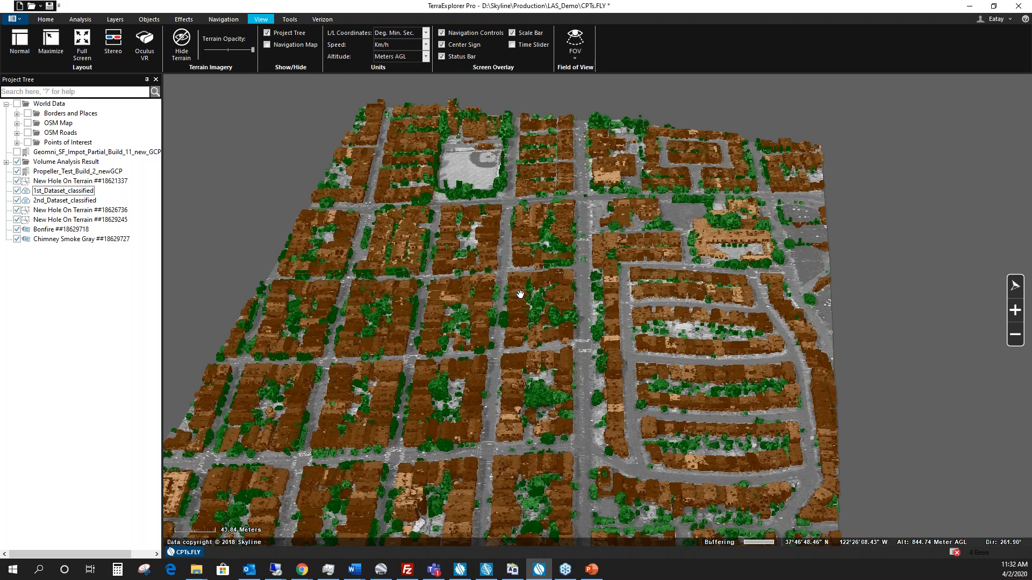
pyautogui.moveTo(484, 345); pyautogui.dragTo(503, 293)
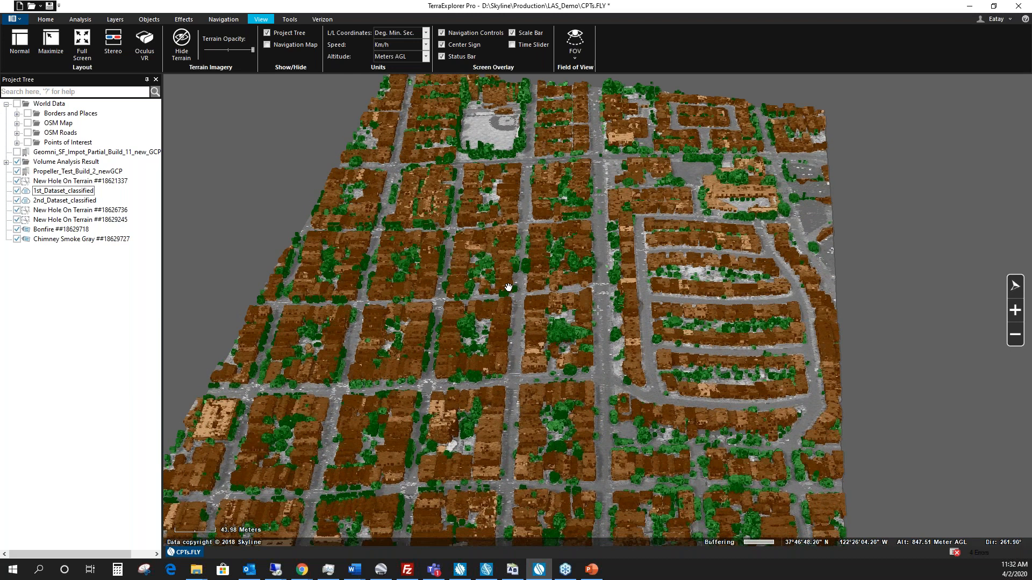
# Copy the style of 1st_Dataset_classified and paste it onto 2nd_Dataset_classified after flying to that dataset.
pyautogui.rightClick(70, 192)
pyautogui.click(107, 217)
pyautogui.doubleClick(66, 200)
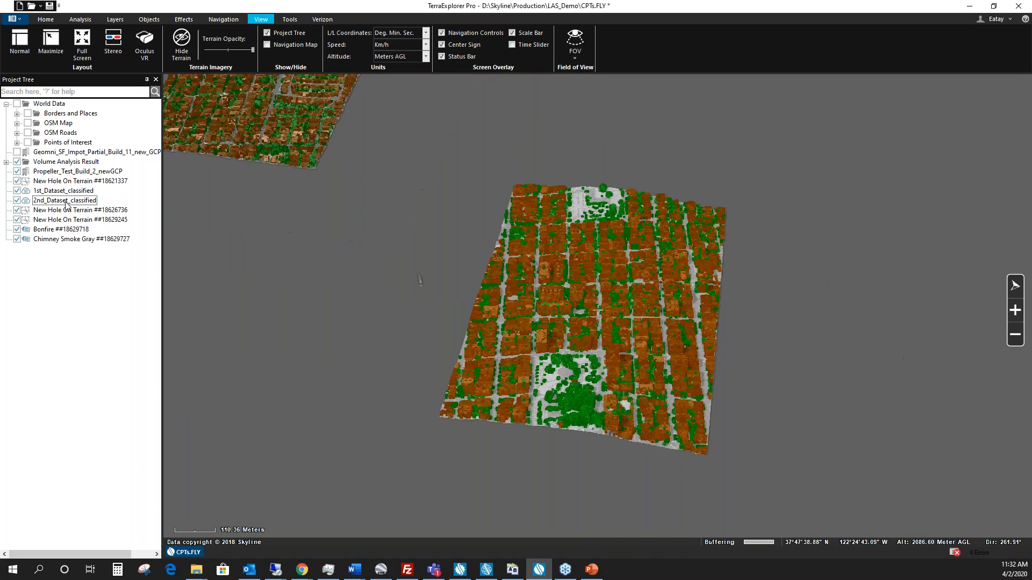
pyautogui.rightClick(66, 203)
pyautogui.click(100, 237)
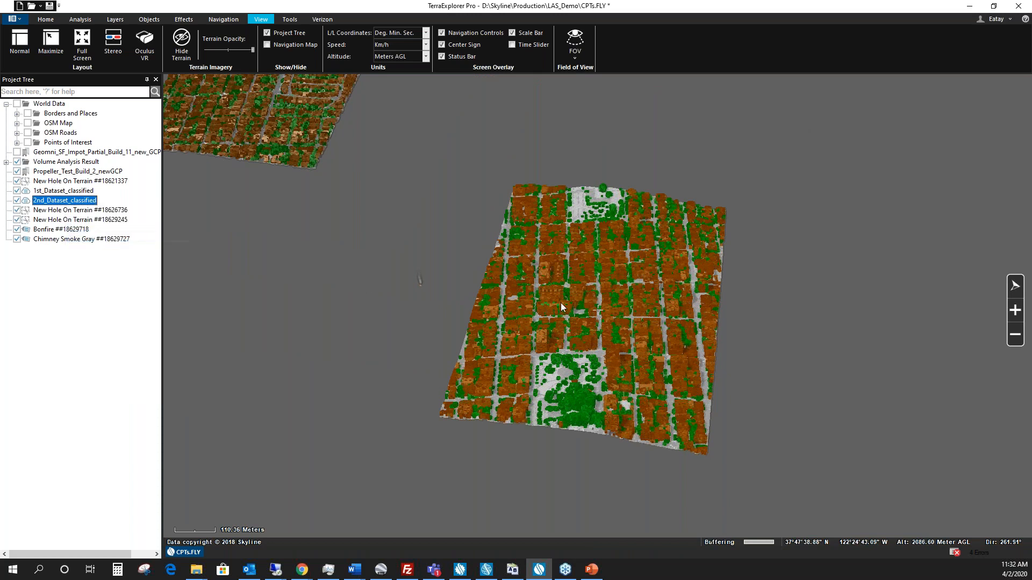
# Inspect the city blocks and the park of 2nd_Dataset_classified with the blended intensity style.
pyautogui.scroll(3, 598, 322)
pyautogui.scroll(5, 597, 323)
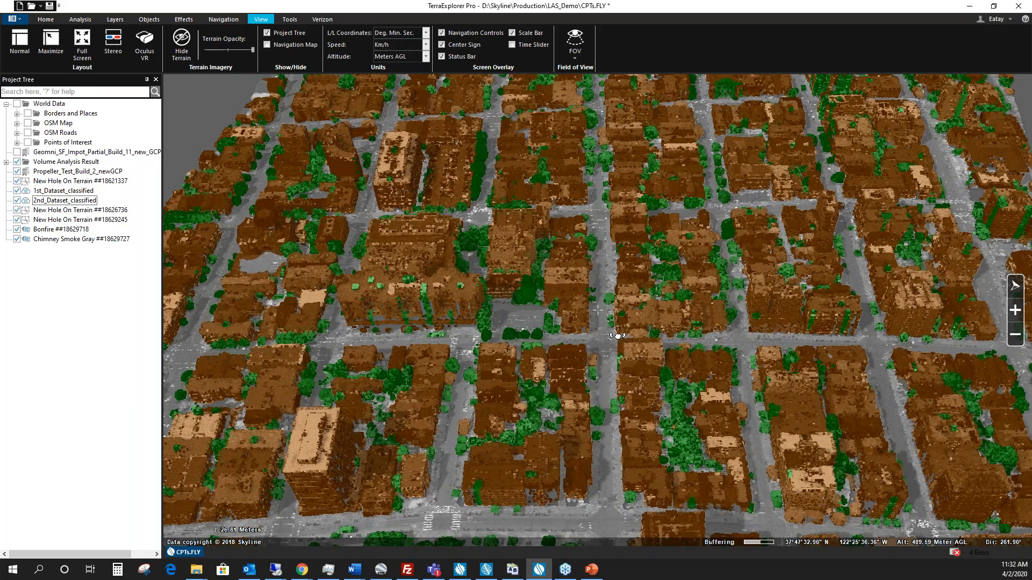
pyautogui.moveTo(618, 336); pyautogui.dragTo(800, 352, button='middle')
pyautogui.moveTo(653, 281); pyautogui.dragTo(608, 473)
pyautogui.moveTo(691, 301); pyautogui.dragTo(540, 366, button='middle')
pyautogui.moveTo(543, 326); pyautogui.dragTo(590, 401)
pyautogui.scroll(-2, 589, 401)
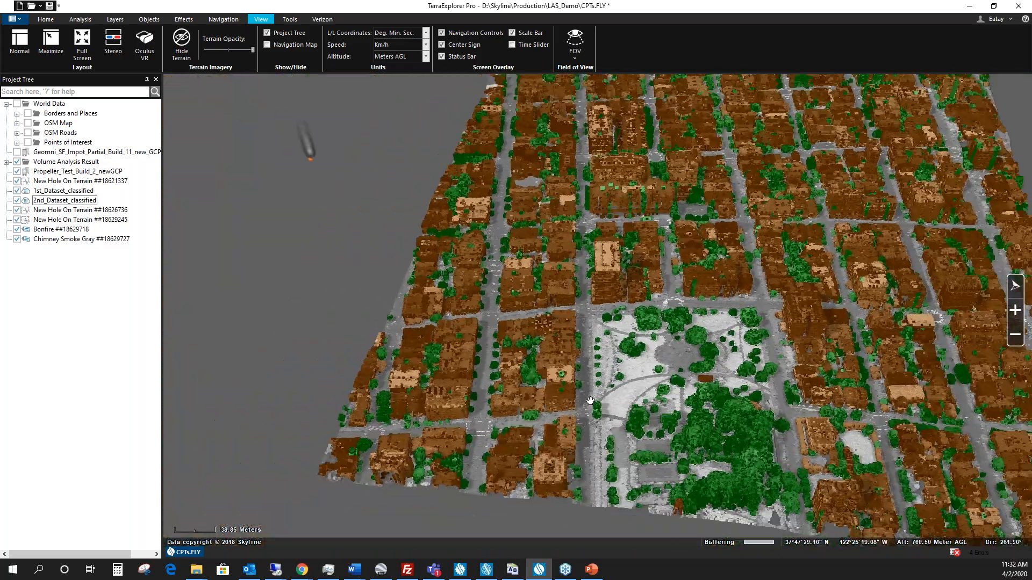
# Hide the Bonfire and Chimney Smoke Gray effects and view the park and its surrounding blocks.
pyautogui.click(32, 230)
pyautogui.click(18, 239)
pyautogui.moveTo(687, 280); pyautogui.dragTo(563, 288)
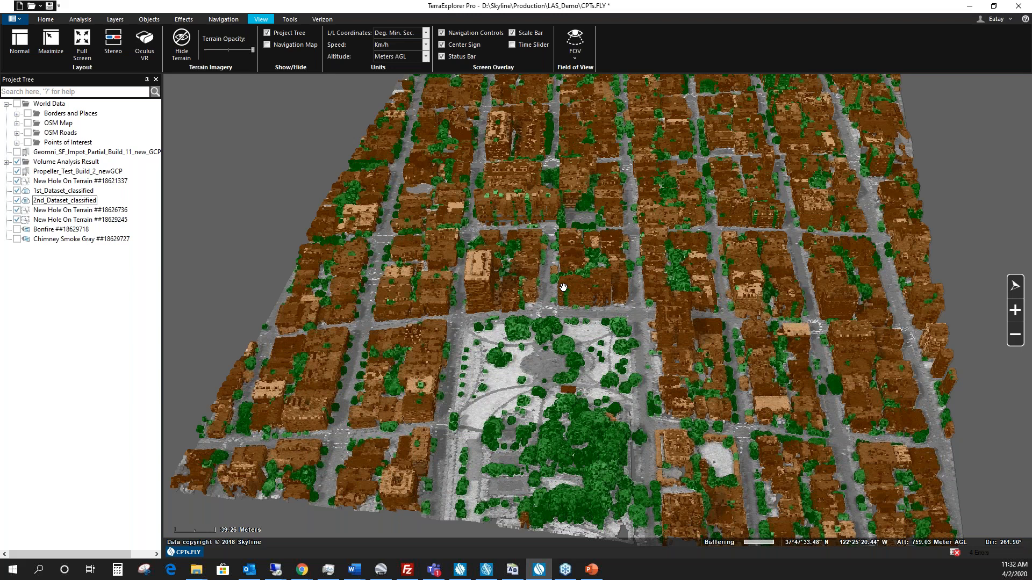